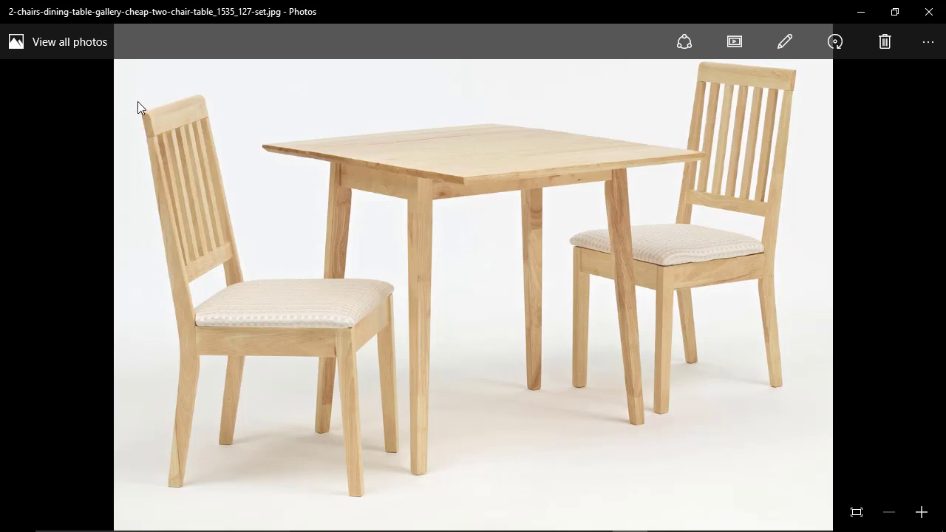
# Step: Examine the left chair's backrest and seat in the enlarged reference photo, and switch back to Maya
pyautogui.keyDown('ctrl'); pyautogui.scroll(1, 136, 127); pyautogui.keyUp('ctrl')
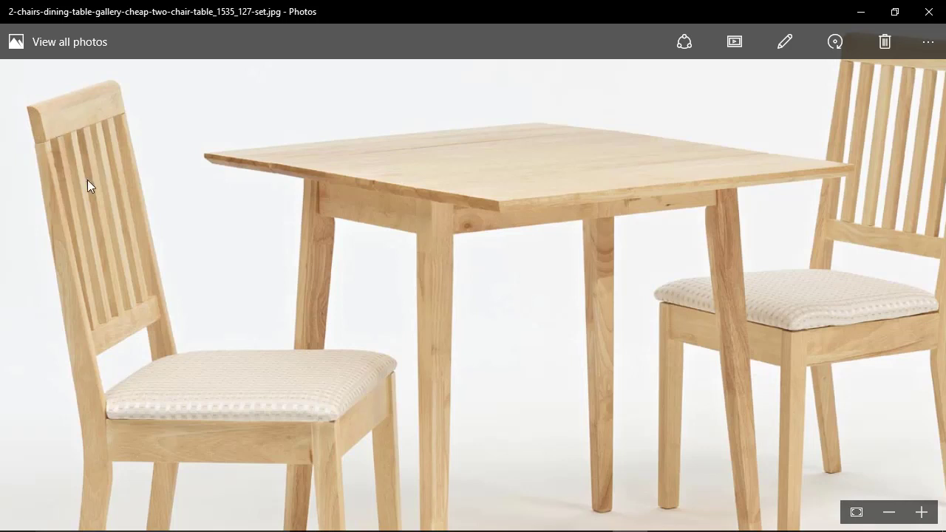
pyautogui.moveTo(87, 180); pyautogui.dragTo(95, 133)
pyautogui.moveTo(166, 279); pyautogui.dragTo(144, 288)
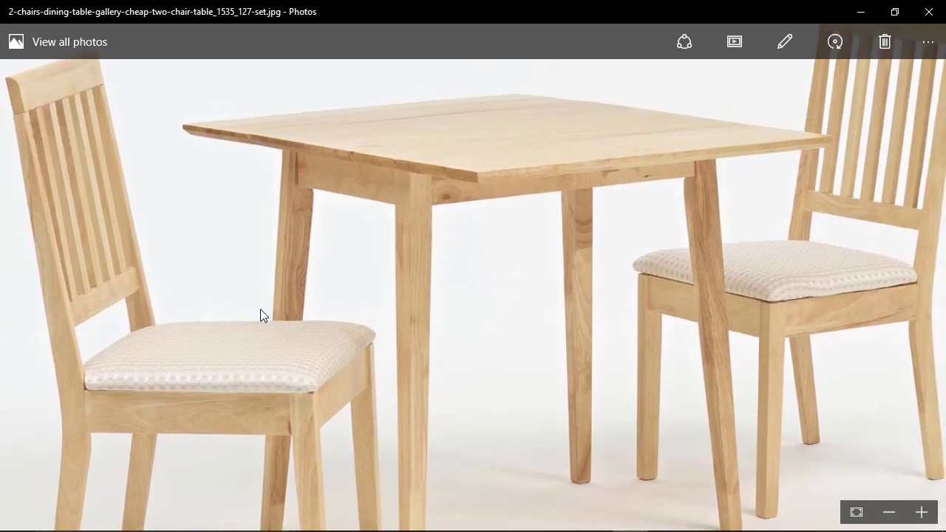
pyautogui.moveTo(262, 306); pyautogui.dragTo(266, 204)
pyautogui.moveTo(216, 256); pyautogui.dragTo(171, 264)
pyautogui.moveTo(315, 270); pyautogui.dragTo(362, 355)
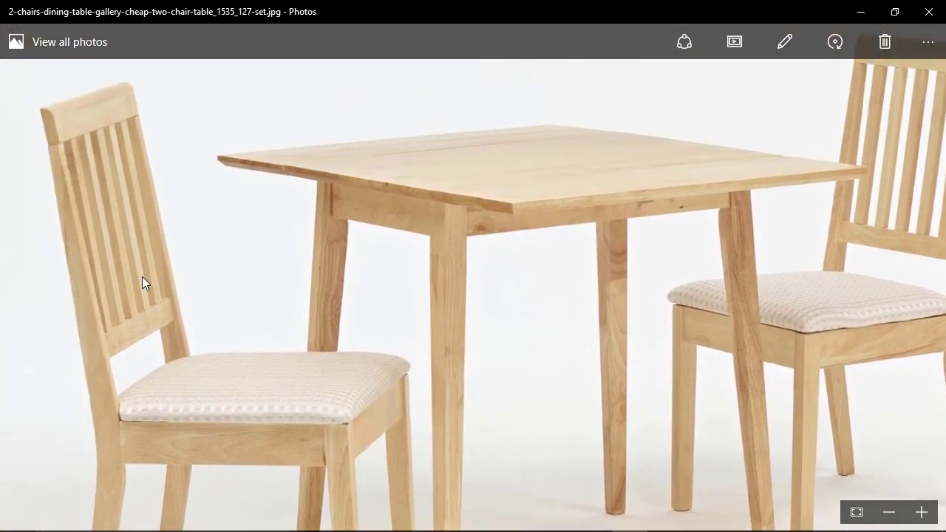
pyautogui.click(861, 14)
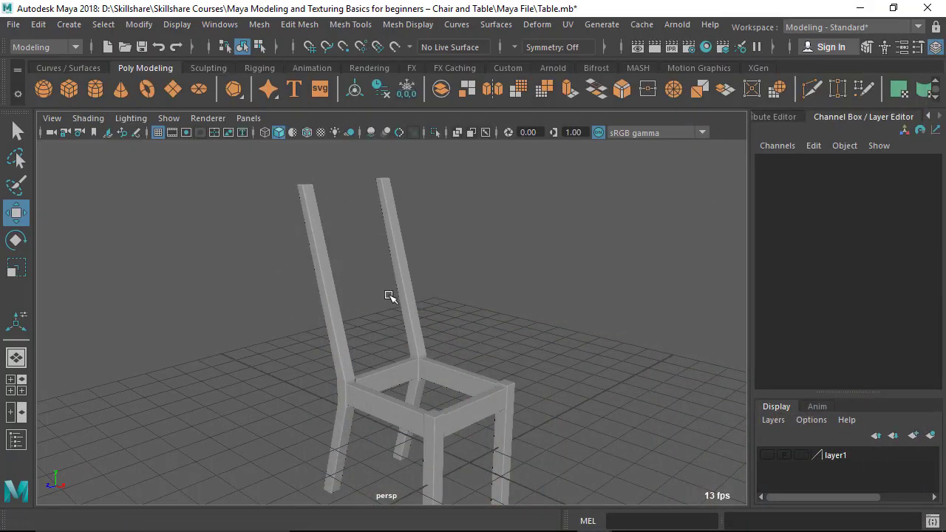
# Step: Turn off Interactive Creation for polygon primitives
pyautogui.keyDown('alt'); pyautogui.moveTo(390, 296); pyautogui.dragTo(355, 303); pyautogui.keyUp('alt')
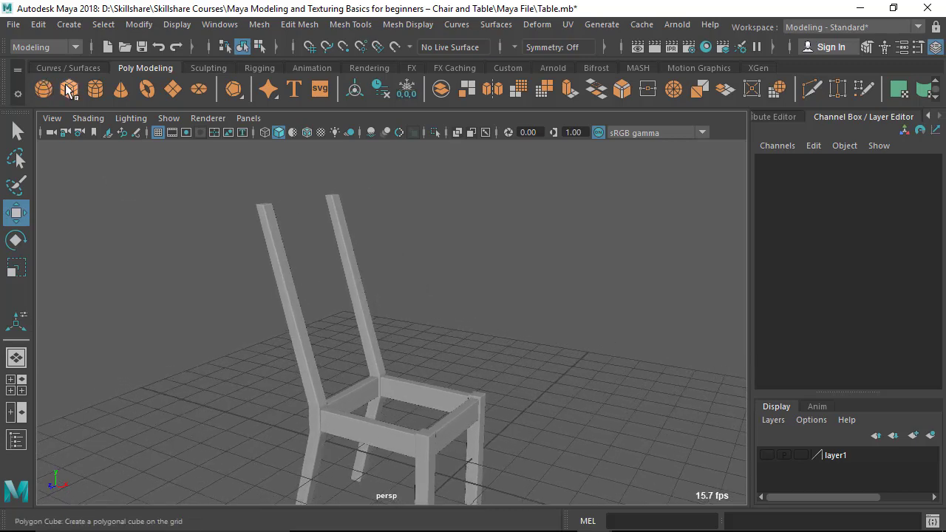
pyautogui.click(68, 88)
pyautogui.scroll(-2, 403, 357)
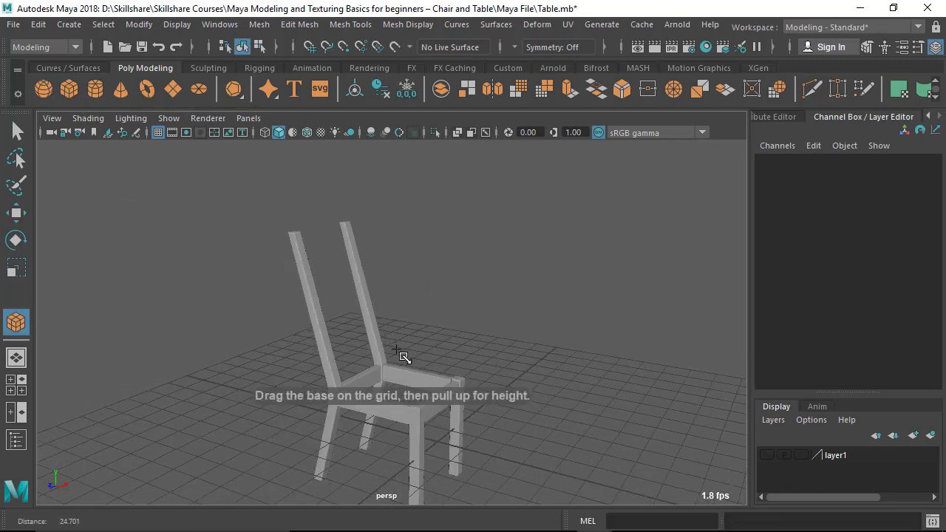
pyautogui.keyDown('alt'); pyautogui.moveTo(403, 358); pyautogui.dragTo(300, 254); pyautogui.keyUp('alt')
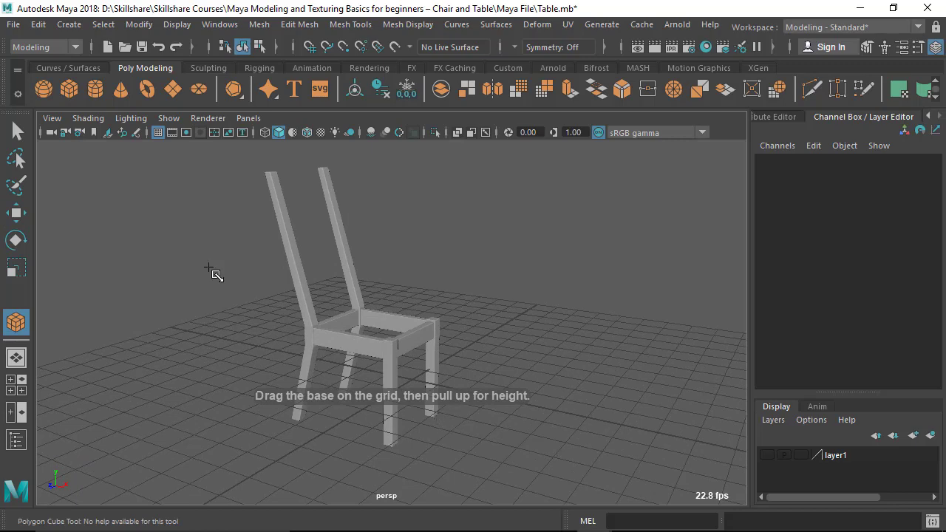
pyautogui.click(69, 24)
pyautogui.moveTo(106, 82)
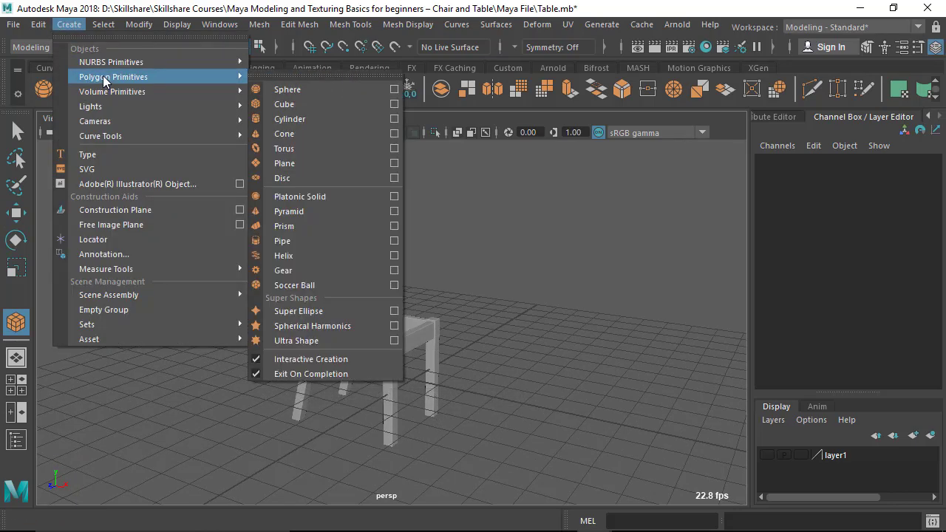
pyautogui.click(301, 360)
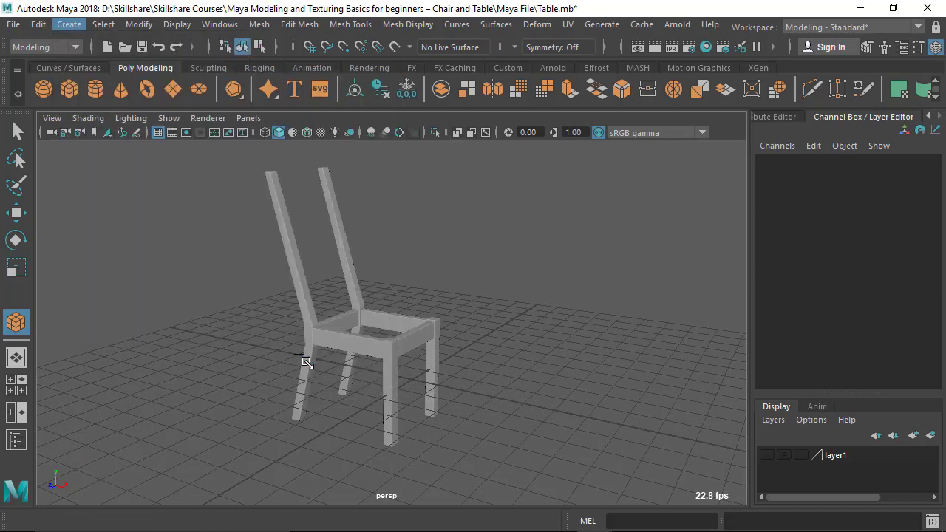
# Step: Create a polygon cube at the origin with its default size and return to the Select tool
pyautogui.click(71, 87)
pyautogui.keyDown('alt'); pyautogui.moveTo(526, 397); pyautogui.dragTo(473, 417); pyautogui.keyUp('alt')
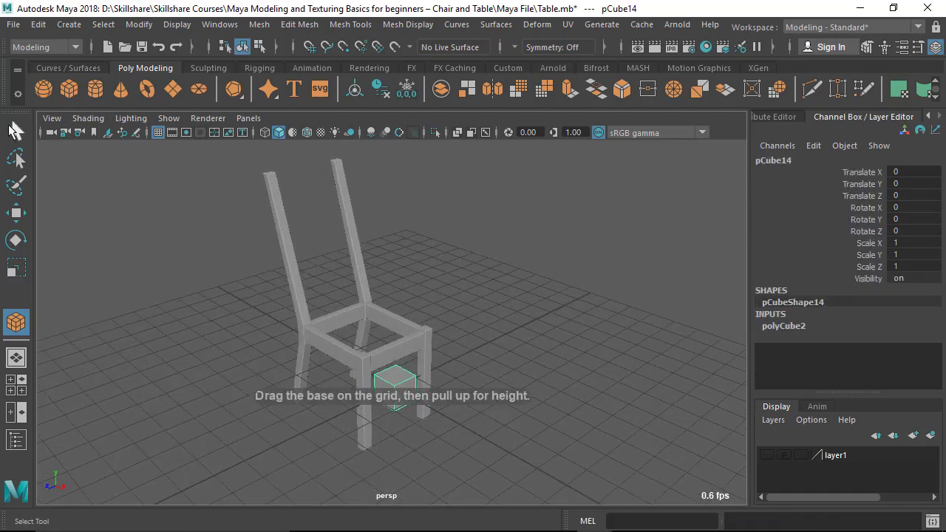
pyautogui.click(15, 131)
pyautogui.keyDown('alt'); pyautogui.moveTo(399, 348); pyautogui.dragTo(464, 406); pyautogui.keyUp('alt')
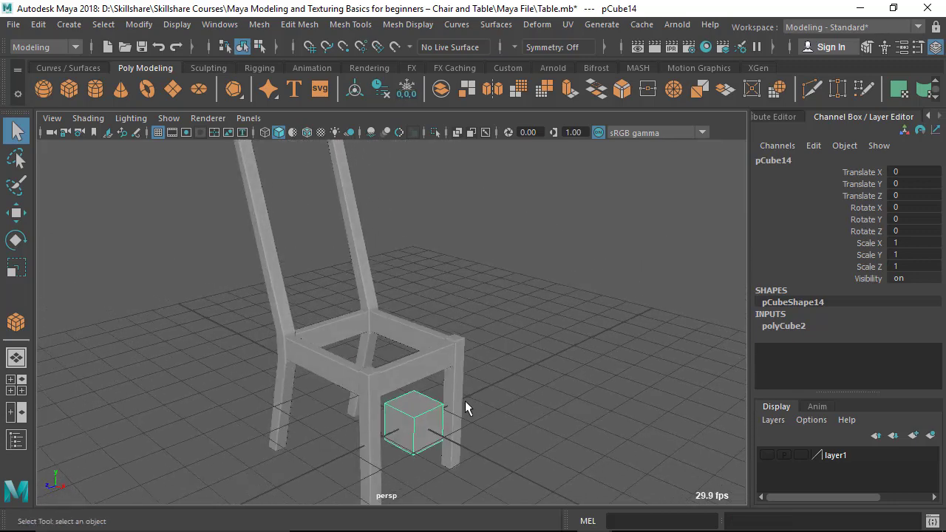
# Step: Set up the four-view layout with a front view and enlarge the front view around the chair's side profile
pyautogui.press('space')
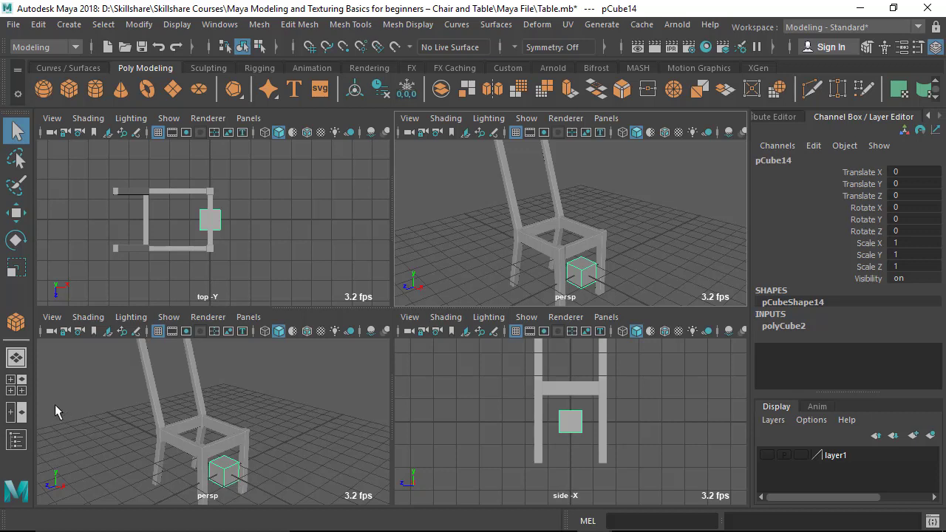
pyautogui.click(15, 386)
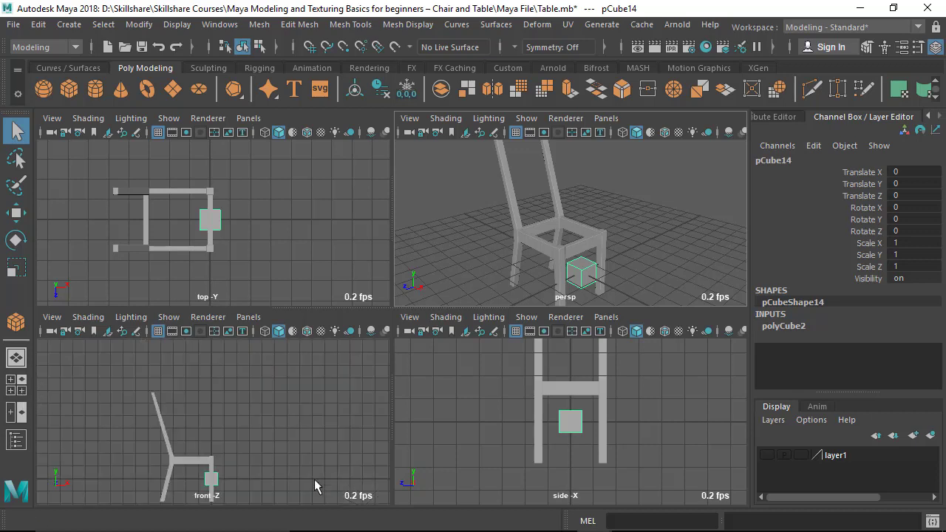
pyautogui.scroll(5, 244, 451)
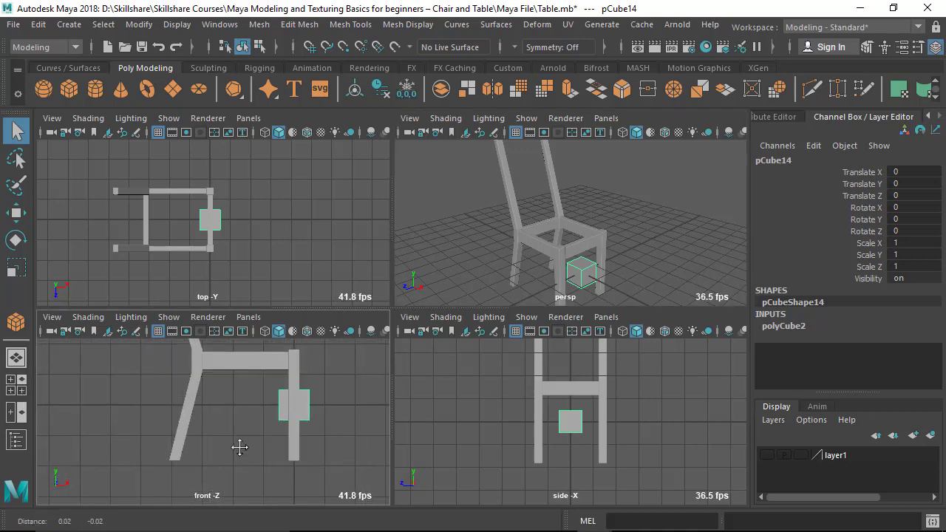
pyautogui.scroll(-3, 207, 481)
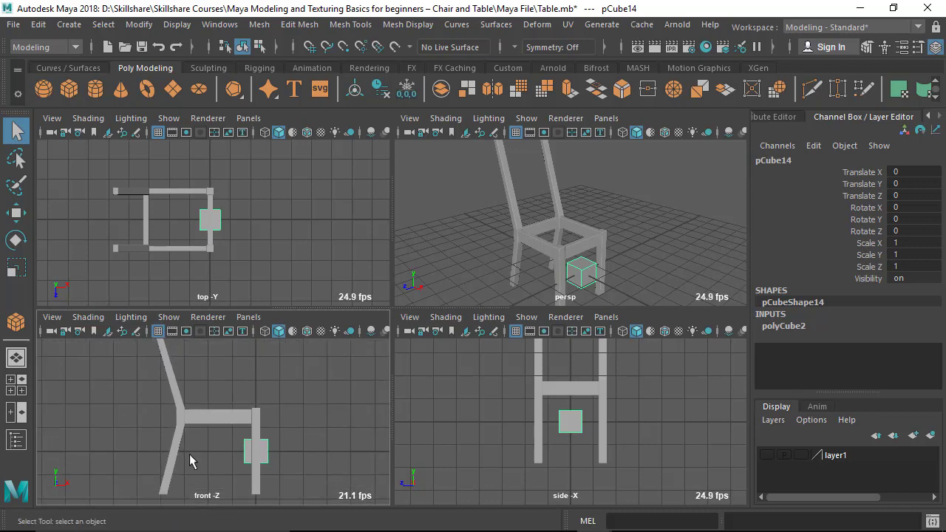
pyautogui.keyDown('alt'); pyautogui.moveTo(220, 466); pyautogui.dragTo(202, 491, button='middle'); pyautogui.keyUp('alt')
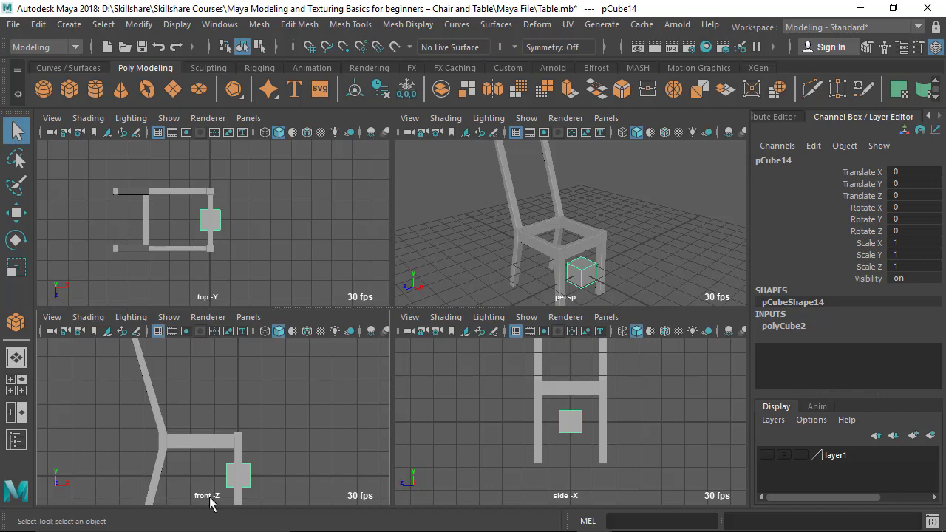
pyautogui.keyDown('alt'); pyautogui.moveTo(559, 234); pyautogui.dragTo(542, 238, button='middle'); pyautogui.keyUp('alt')
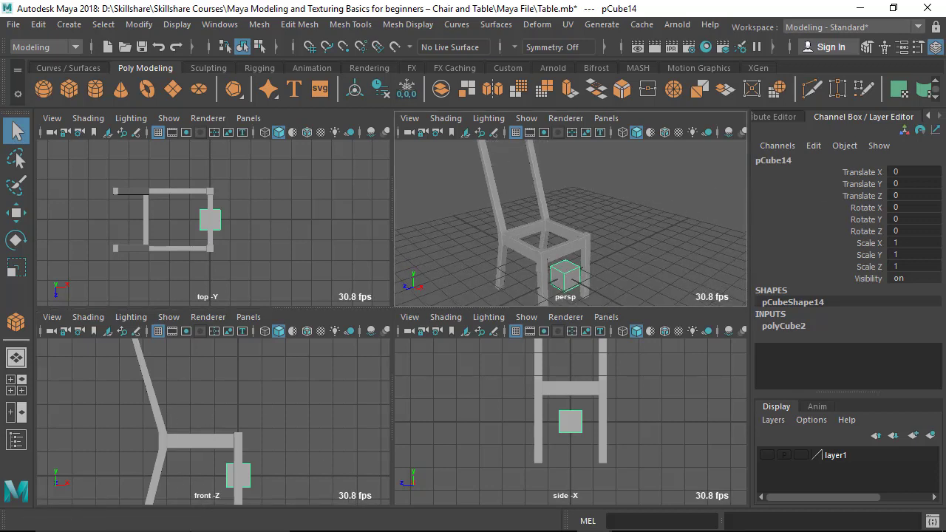
pyautogui.keyDown('alt'); pyautogui.moveTo(584, 222); pyautogui.dragTo(539, 240); pyautogui.keyUp('alt')
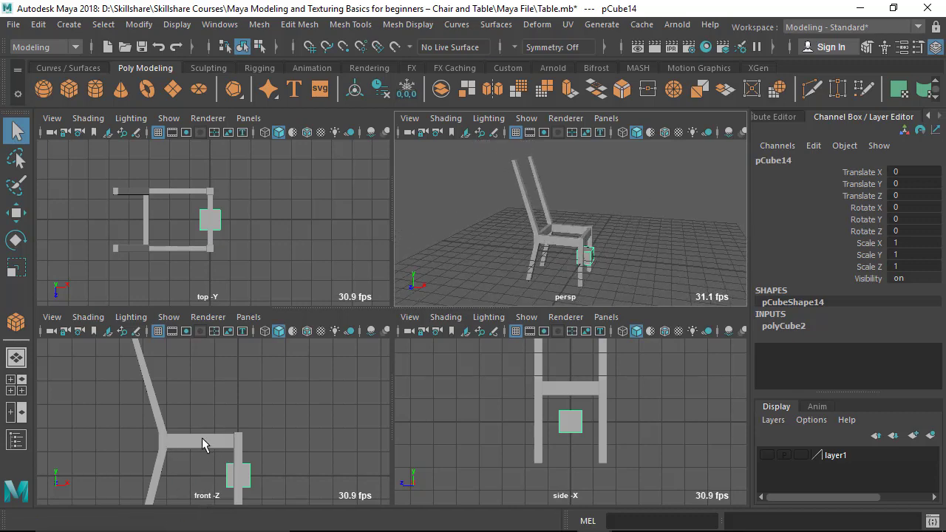
pyautogui.keyDown('alt'); pyautogui.moveTo(187, 428); pyautogui.dragTo(239, 428, button='middle'); pyautogui.keyUp('alt')
pyautogui.scroll(2, 252, 422)
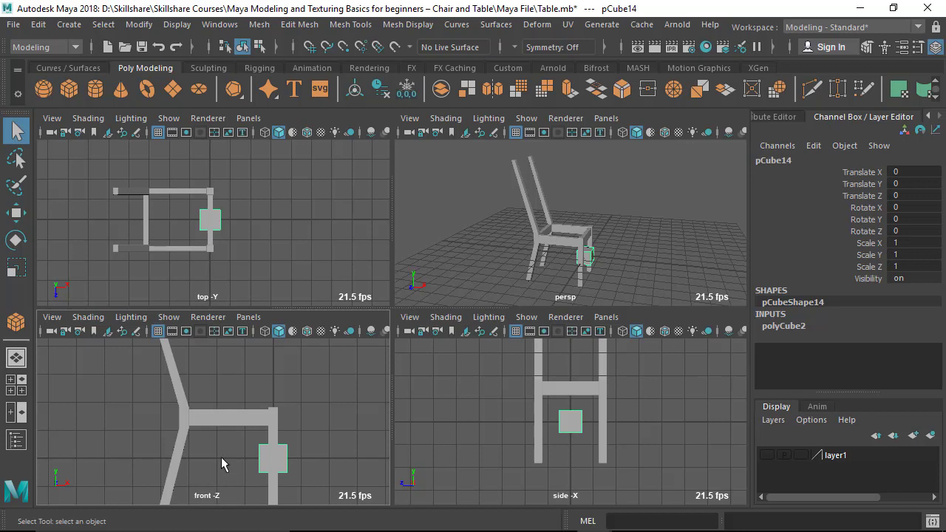
pyautogui.keyDown('alt'); pyautogui.moveTo(192, 438); pyautogui.dragTo(213, 465, button='middle'); pyautogui.keyUp('alt')
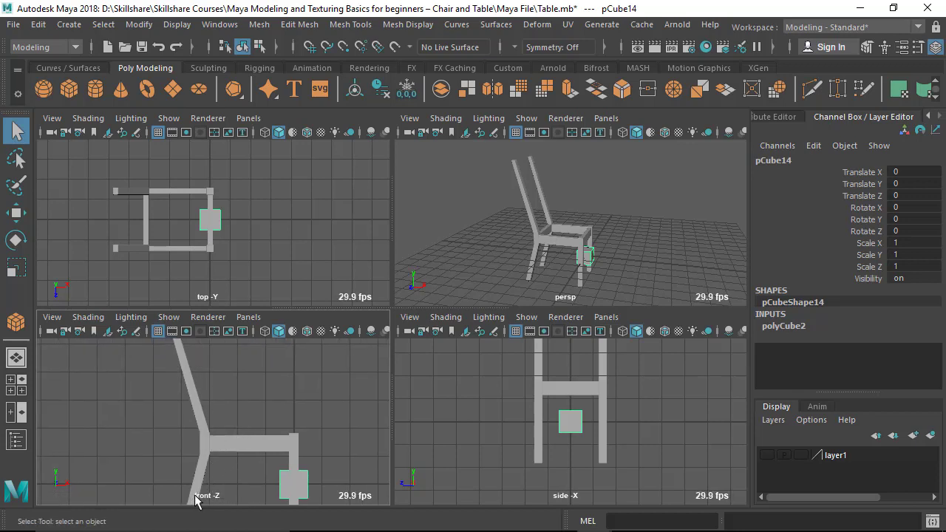
pyautogui.keyDown('alt'); pyautogui.moveTo(202, 471); pyautogui.dragTo(225, 497, button='right'); pyautogui.keyUp('alt')
pyautogui.keyDown('alt'); pyautogui.moveTo(187, 430); pyautogui.dragTo(163, 455, button='middle'); pyautogui.keyUp('alt')
pyautogui.press('space')
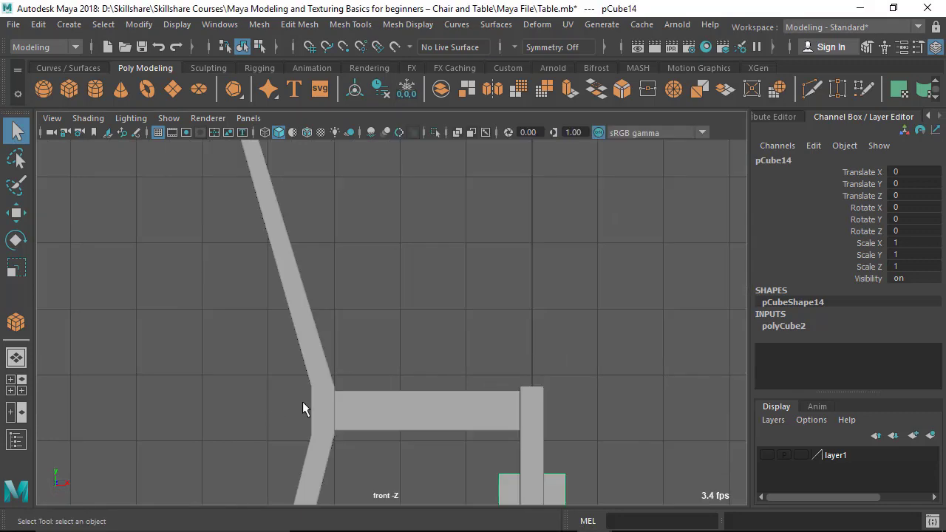
# Step: Move the cube in the front view to just above the chair's back post, at about X -4.33, Y 7.48
pyautogui.keyDown('alt'); pyautogui.moveTo(417, 285); pyautogui.dragTo(358, 311, button='right'); pyautogui.keyUp('alt')
pyautogui.keyDown('alt'); pyautogui.moveTo(358, 319); pyautogui.dragTo(279, 258, button='middle'); pyautogui.keyUp('alt')
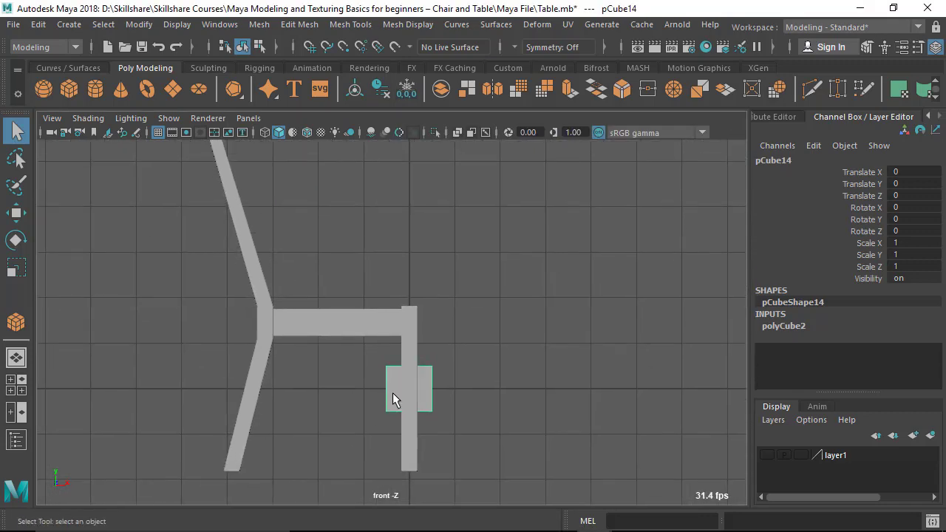
pyautogui.scroll(-3, 396, 396)
pyautogui.press('w')
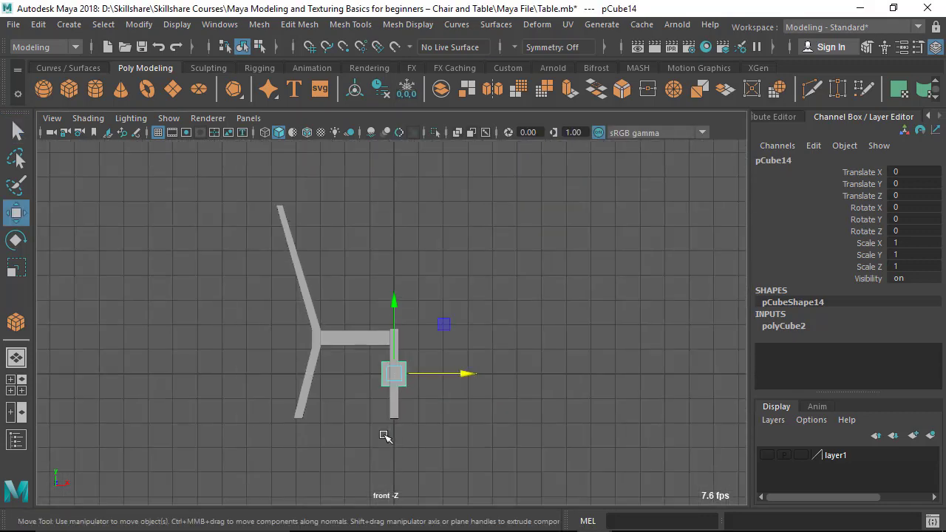
pyautogui.moveTo(397, 374); pyautogui.dragTo(286, 190)
# Step: Check the chair's top rail in the reference photo and lower the cube onto the back post, at about X -4.3, Y 7.35
pyautogui.keyDown('alt'); pyautogui.moveTo(285, 190); pyautogui.dragTo(350, 319, button='middle'); pyautogui.keyUp('alt')
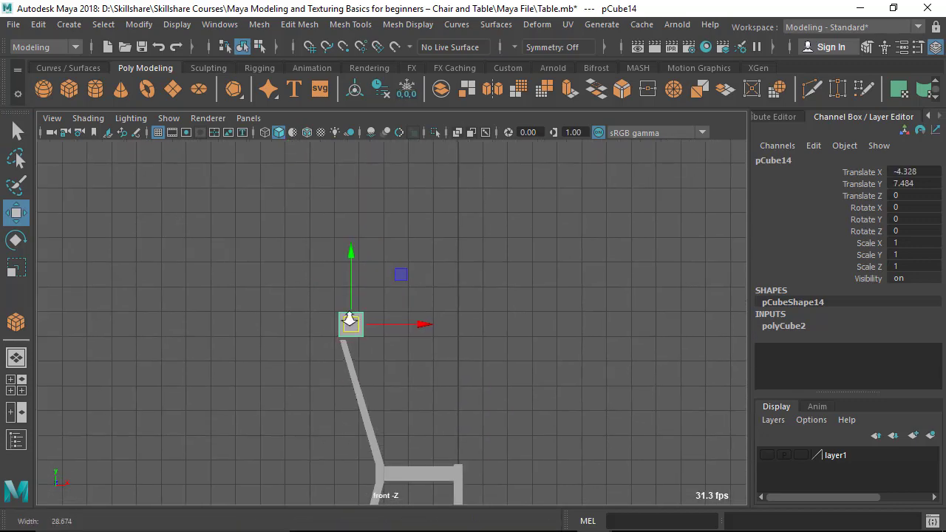
pyautogui.keyDown('alt'); pyautogui.moveTo(350, 319); pyautogui.dragTo(456, 410, button='right'); pyautogui.keyUp('alt')
pyautogui.keyDown('alt'); pyautogui.moveTo(384, 383); pyautogui.dragTo(568, 370, button='middle'); pyautogui.keyUp('alt')
pyautogui.keyDown('alt'); pyautogui.moveTo(568, 369); pyautogui.dragTo(428, 390, button='right'); pyautogui.keyUp('alt')
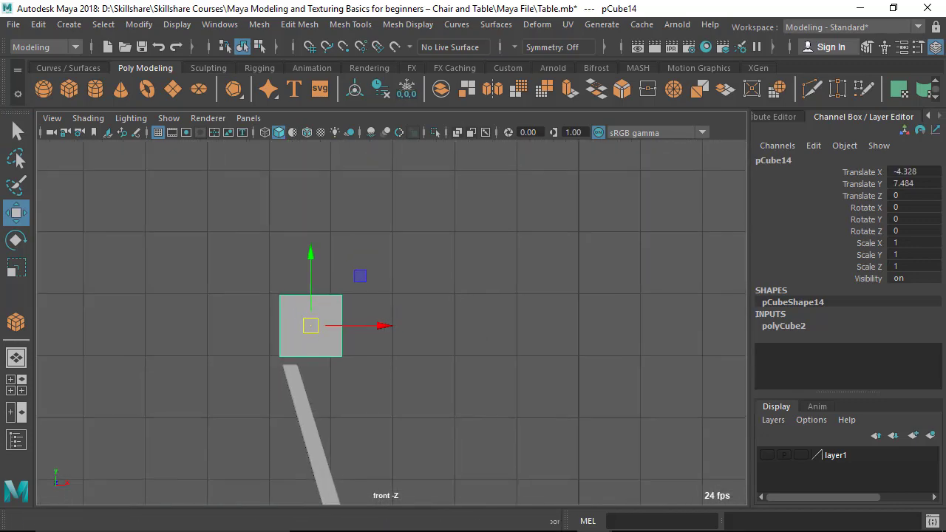
pyautogui.click(632, 519)
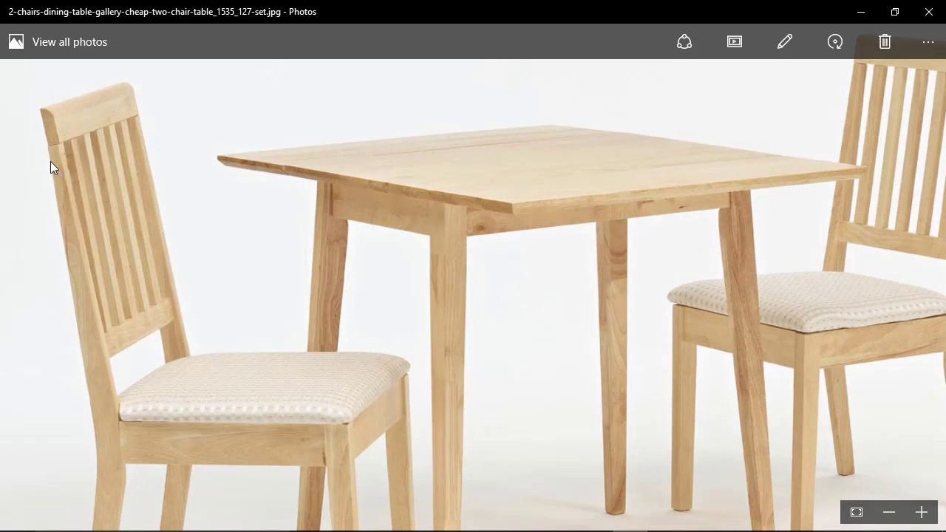
pyautogui.click(861, 12)
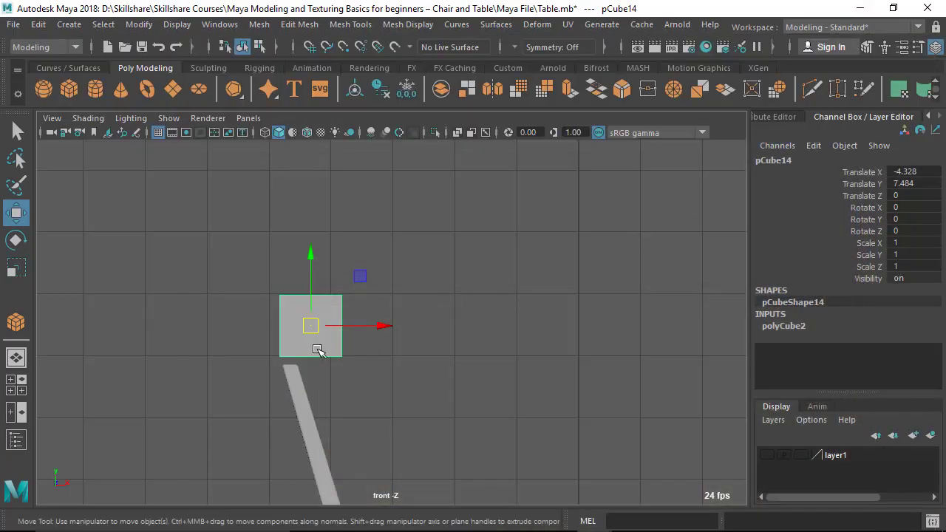
pyautogui.keyDown('alt'); pyautogui.moveTo(378, 465); pyautogui.dragTo(446, 399, button='middle'); pyautogui.keyUp('alt')
pyautogui.keyDown('alt'); pyautogui.moveTo(295, 340); pyautogui.dragTo(361, 326, button='right'); pyautogui.keyUp('alt')
pyautogui.keyDown('alt'); pyautogui.moveTo(317, 254); pyautogui.dragTo(359, 300, button='middle'); pyautogui.keyUp('alt')
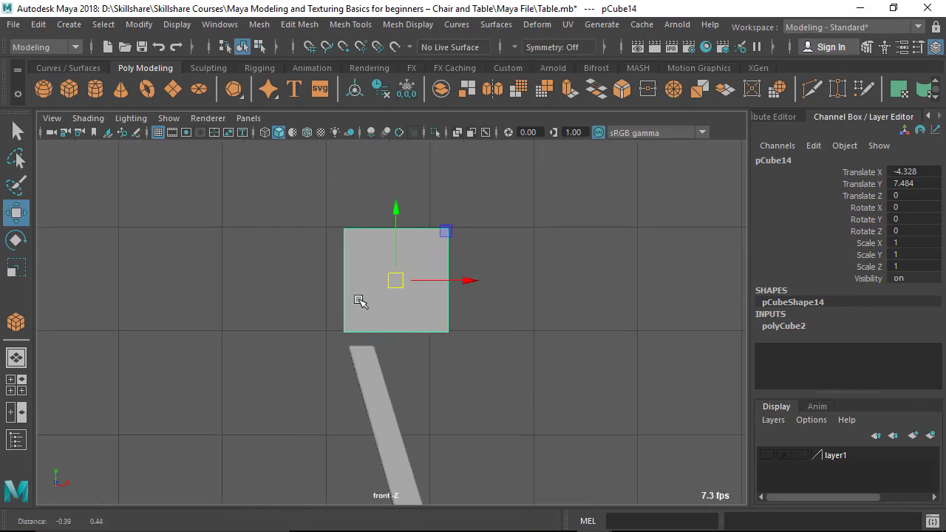
pyautogui.keyDown('alt'); pyautogui.moveTo(359, 300); pyautogui.dragTo(408, 286, button='right'); pyautogui.keyUp('alt')
pyautogui.moveTo(398, 271); pyautogui.dragTo(400, 287)
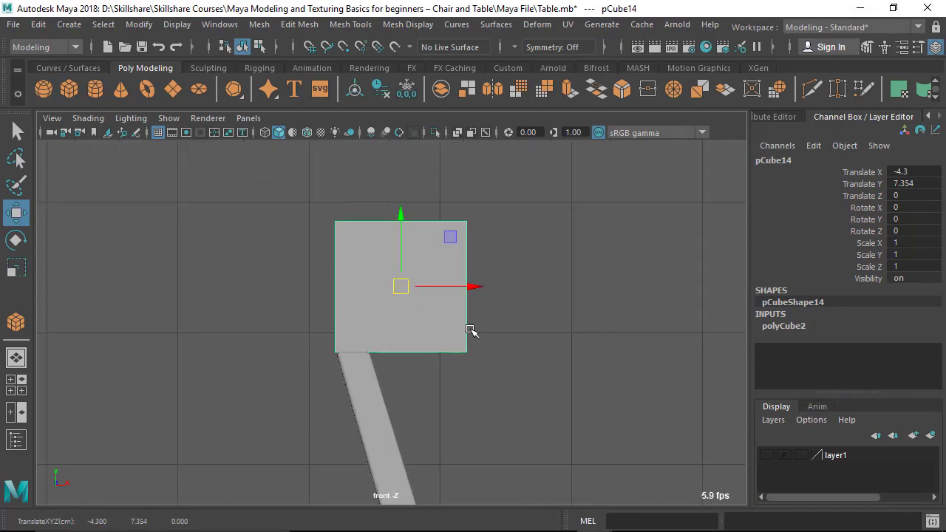
# Step: Set the cube's width to 0.3 and shift it along X to about -4.63, directly over the back post's top end
pyautogui.click(785, 328)
pyautogui.scroll(-2, 840, 334)
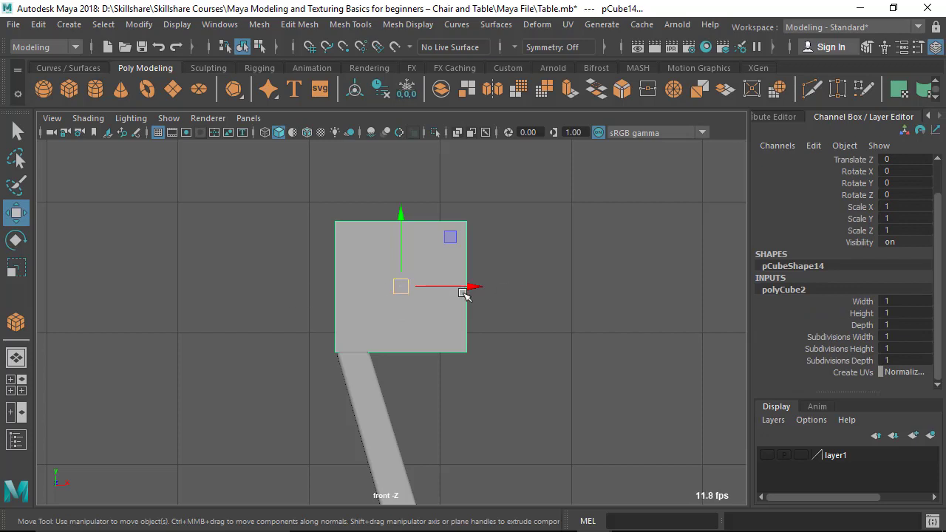
pyautogui.click(864, 301)
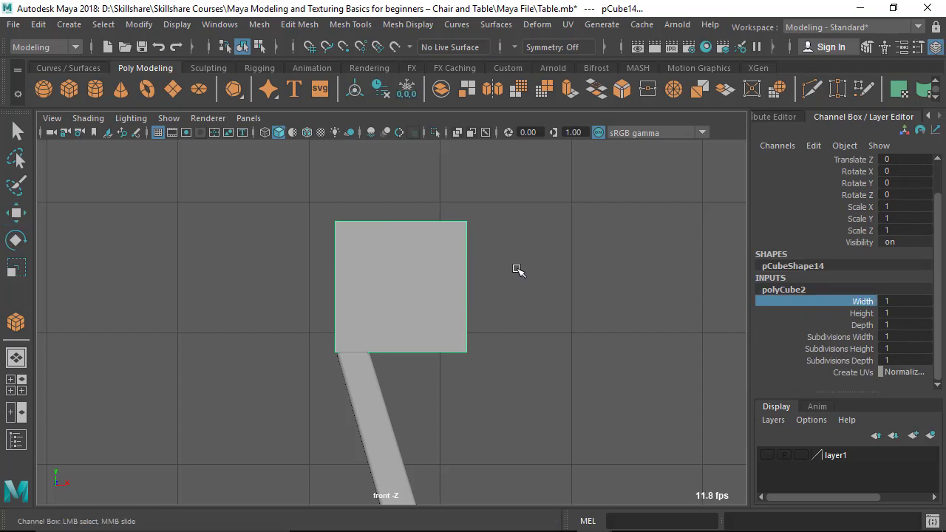
pyautogui.moveTo(517, 269); pyautogui.dragTo(511, 268, button='middle')
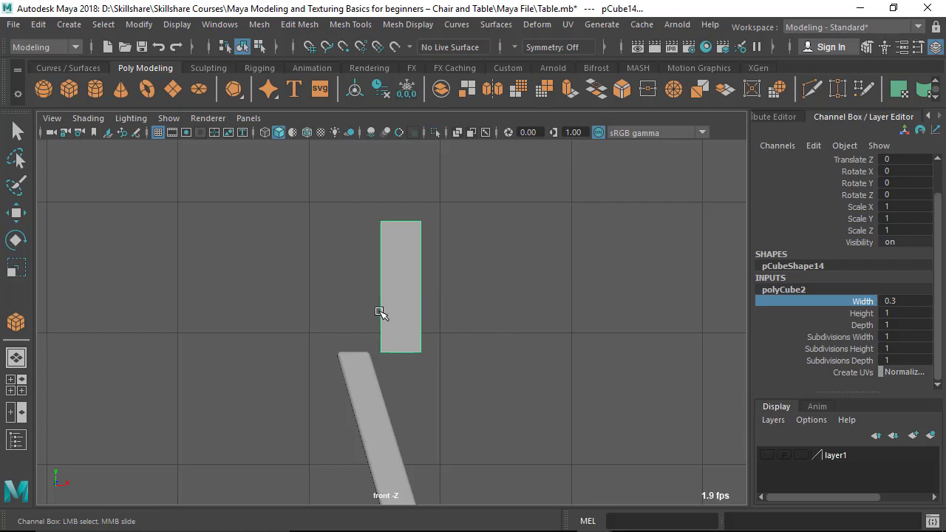
pyautogui.press('w')
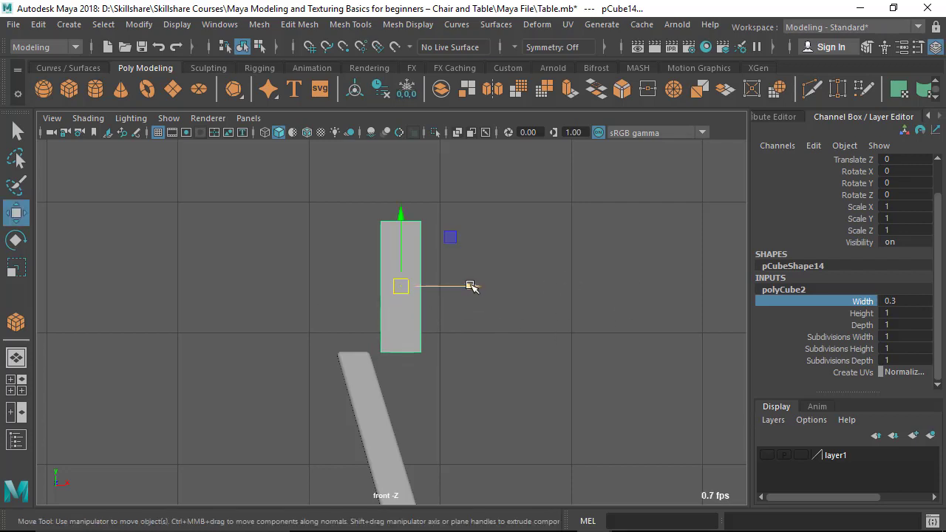
pyautogui.moveTo(473, 286); pyautogui.dragTo(428, 288)
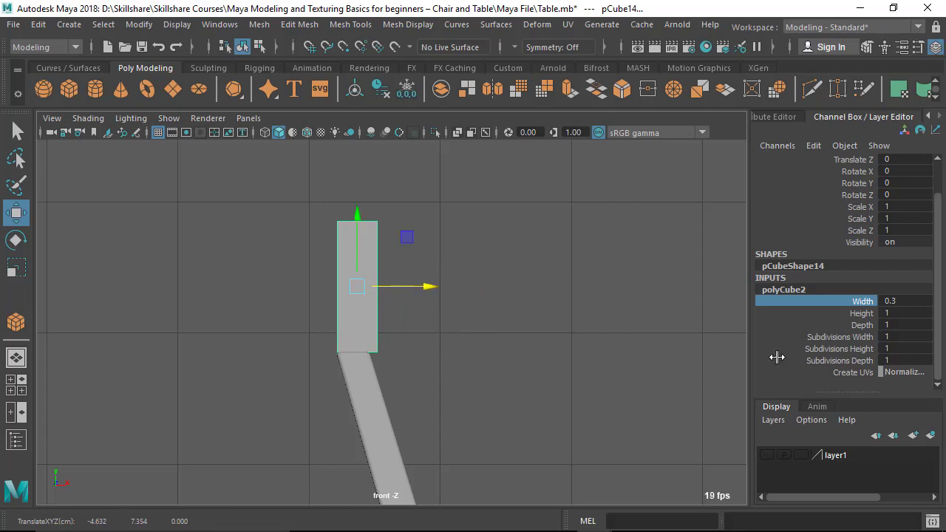
# Step: Set the cube's width to 0.2 and shift it along X to about -4.67 over the back post's top end
pyautogui.click(864, 303)
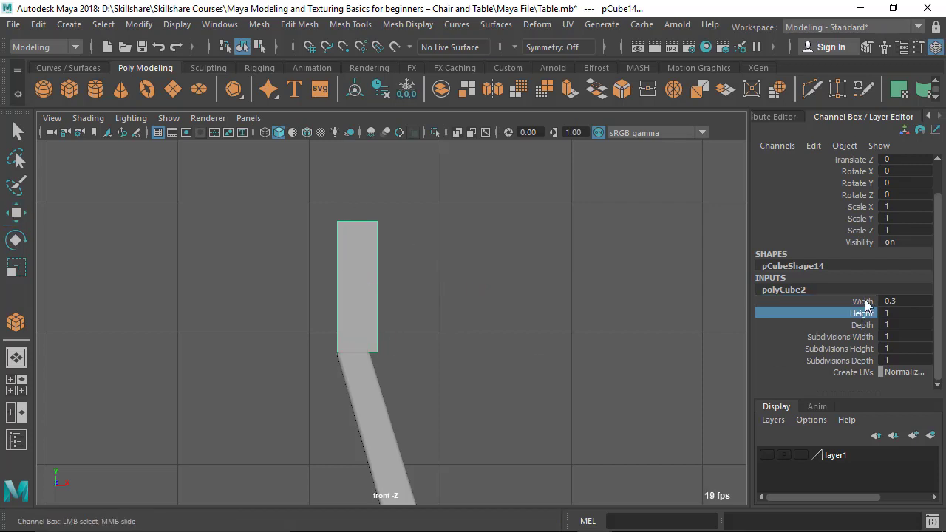
pyautogui.moveTo(593, 291); pyautogui.dragTo(568, 286, button='middle')
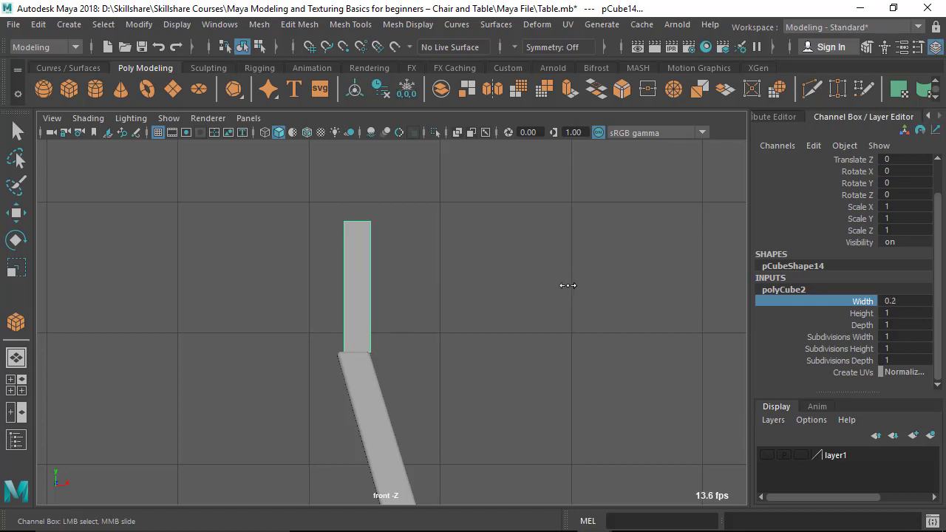
pyautogui.press('q')
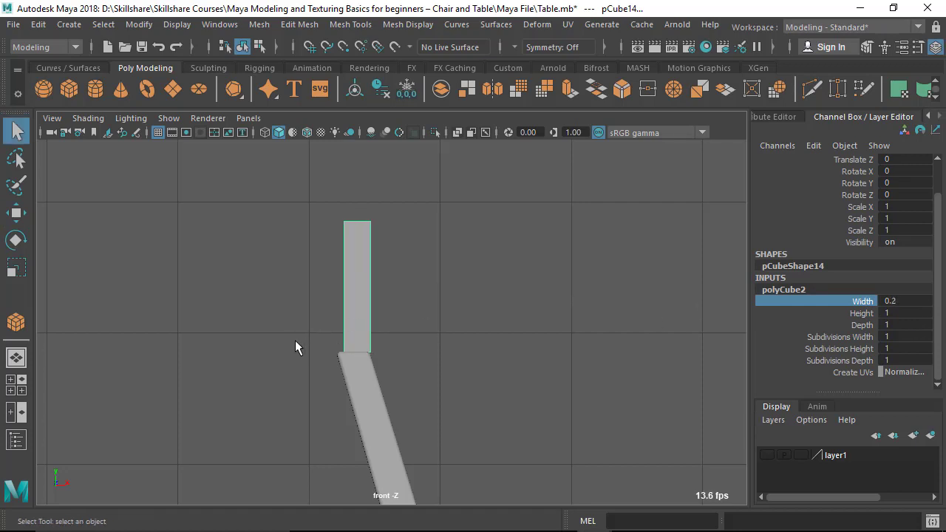
pyautogui.press('w')
pyautogui.moveTo(431, 286); pyautogui.dragTo(425, 292)
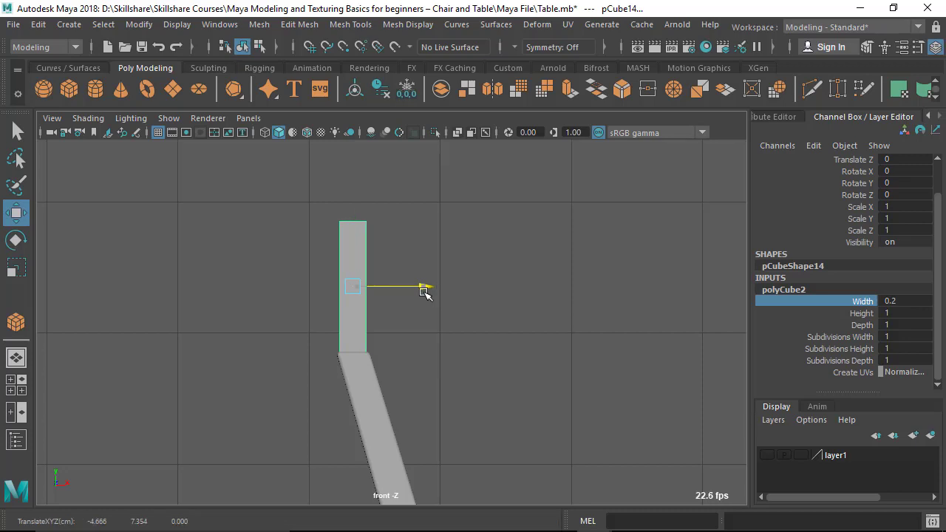
# Step: Widen the cube to 0.24 to match the thickness of the back post's top end
pyautogui.scroll(5, 392, 324)
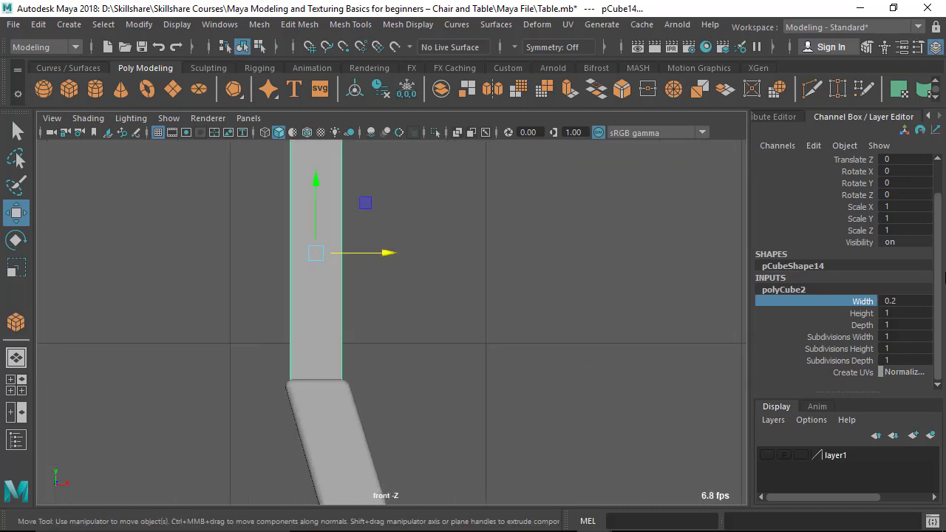
pyautogui.click(865, 302)
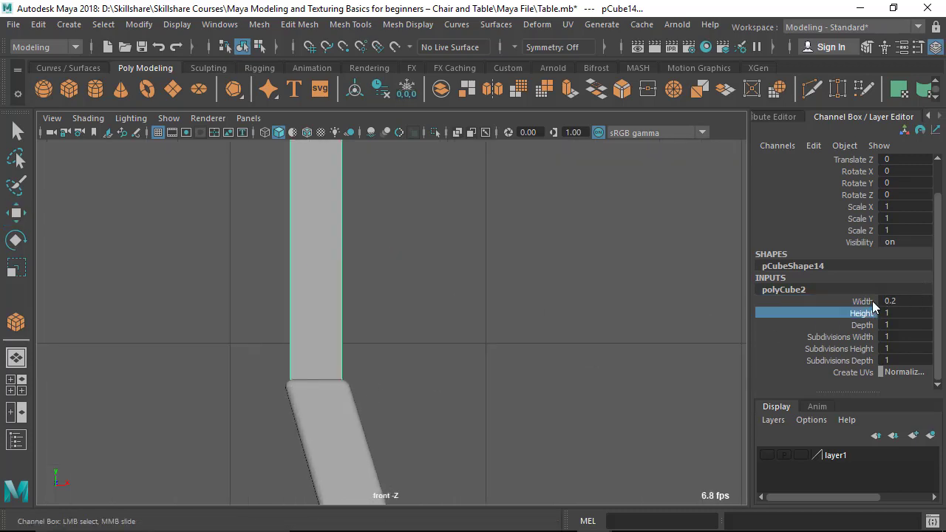
pyautogui.moveTo(408, 305); pyautogui.dragTo(429, 331, button='middle')
pyautogui.scroll(-5, 414, 315)
# Step: Slant the cube by moving its top vertices along X to about -4.93, continuing the back post's angle
pyautogui.keyDown('alt'); pyautogui.moveTo(398, 286); pyautogui.dragTo(527, 497, button='right'); pyautogui.keyUp('alt')
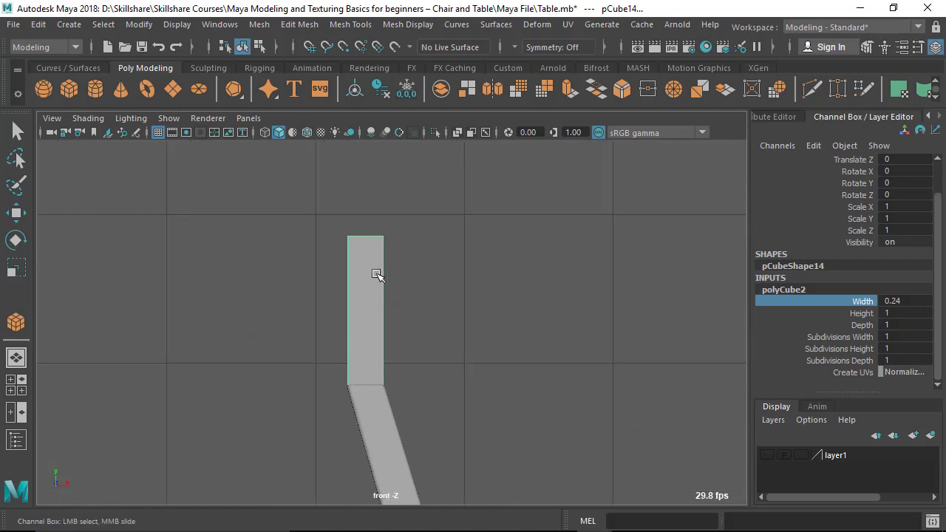
pyautogui.moveTo(376, 273); pyautogui.dragTo(313, 197, button='right')
pyautogui.moveTo(313, 202); pyautogui.dragTo(440, 285)
pyautogui.press('w')
pyautogui.moveTo(436, 238); pyautogui.dragTo(397, 246)
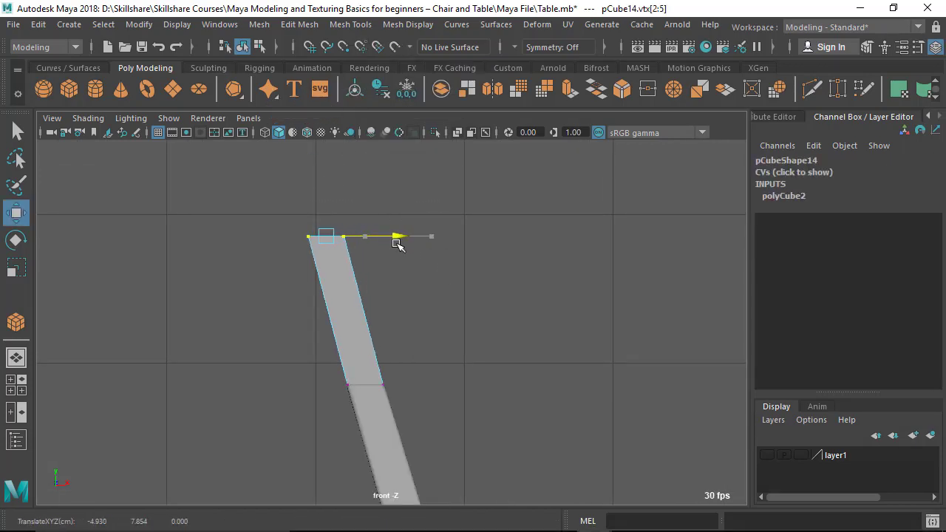
pyautogui.scroll(-5, 405, 185)
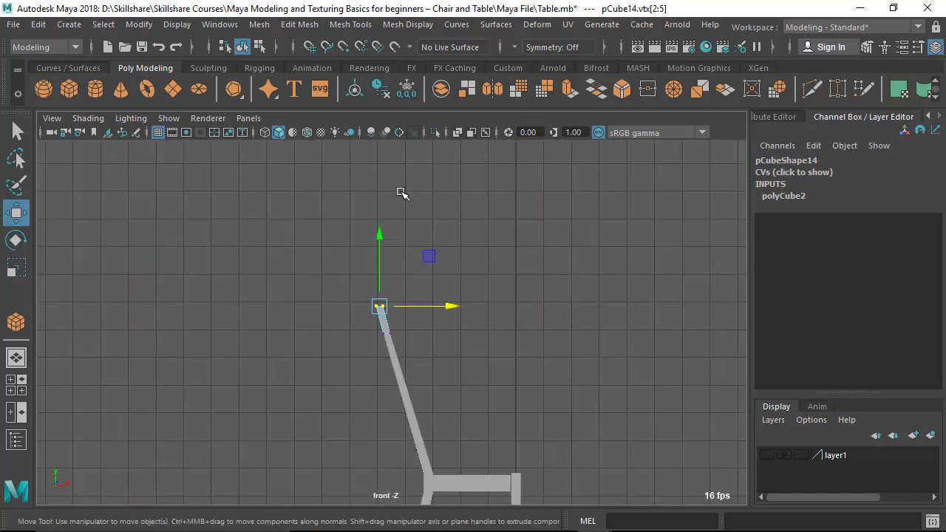
# Step: Examine the slanted cube on the chair in the perspective view and compare it with the reference photo
pyautogui.press('space')
pyautogui.moveTo(451, 392); pyautogui.dragTo(450, 351)
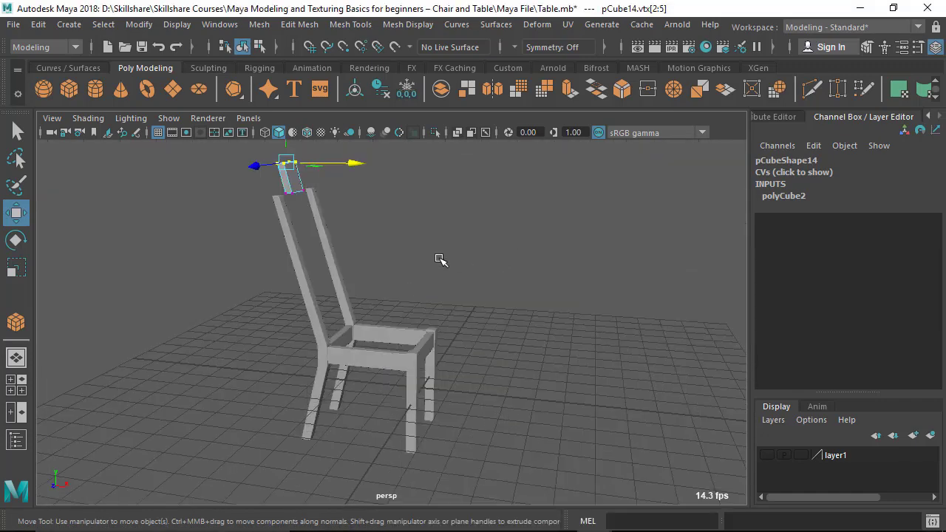
pyautogui.keyDown('alt'); pyautogui.moveTo(430, 258); pyautogui.dragTo(444, 334); pyautogui.keyUp('alt')
pyautogui.keyDown('alt'); pyautogui.moveTo(443, 334); pyautogui.dragTo(468, 391, button='middle'); pyautogui.keyUp('alt')
pyautogui.moveTo(503, 531)
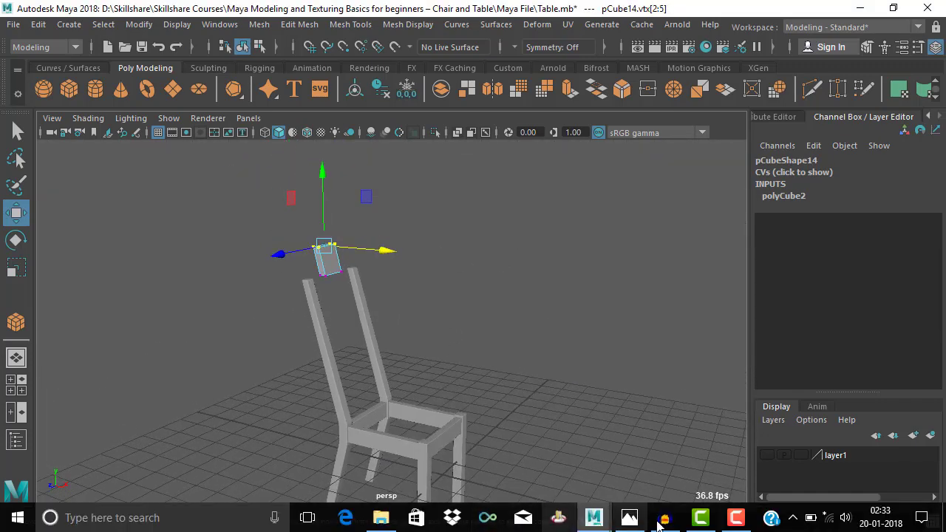
pyautogui.keyDown('alt'); pyautogui.moveTo(417, 365); pyautogui.dragTo(478, 444); pyautogui.keyUp('alt')
pyautogui.moveTo(591, 527)
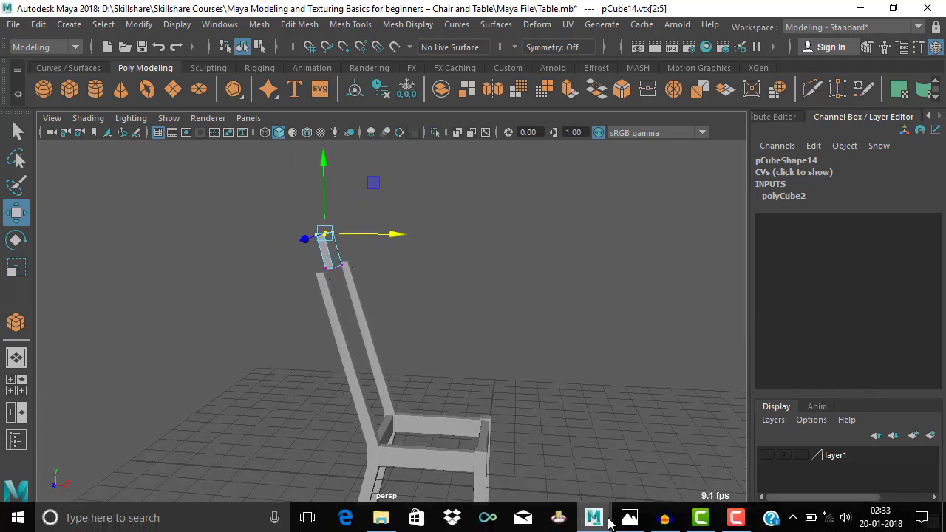
pyautogui.click(629, 519)
pyautogui.click(630, 519)
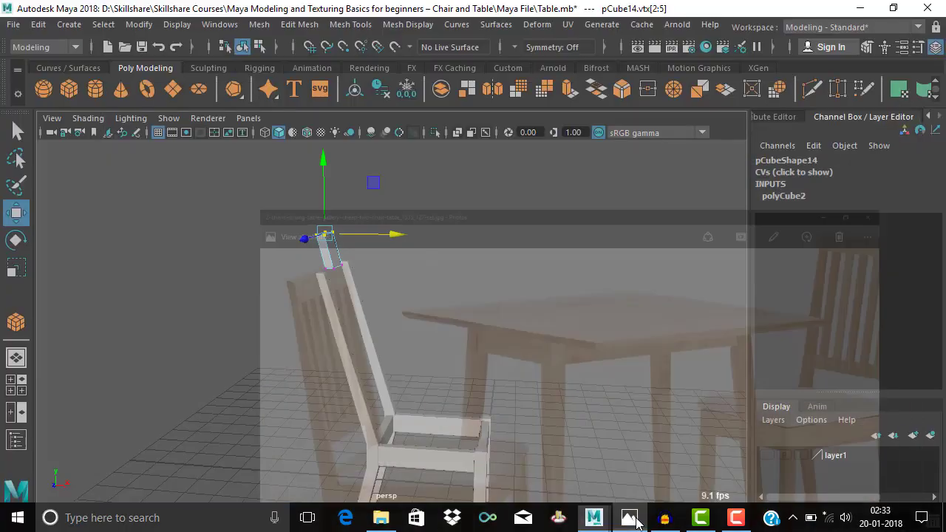
# Step: Return to the front view and undo the sideways move of the cube's top vertices
pyautogui.press('space')
pyautogui.moveTo(363, 302); pyautogui.dragTo(366, 349)
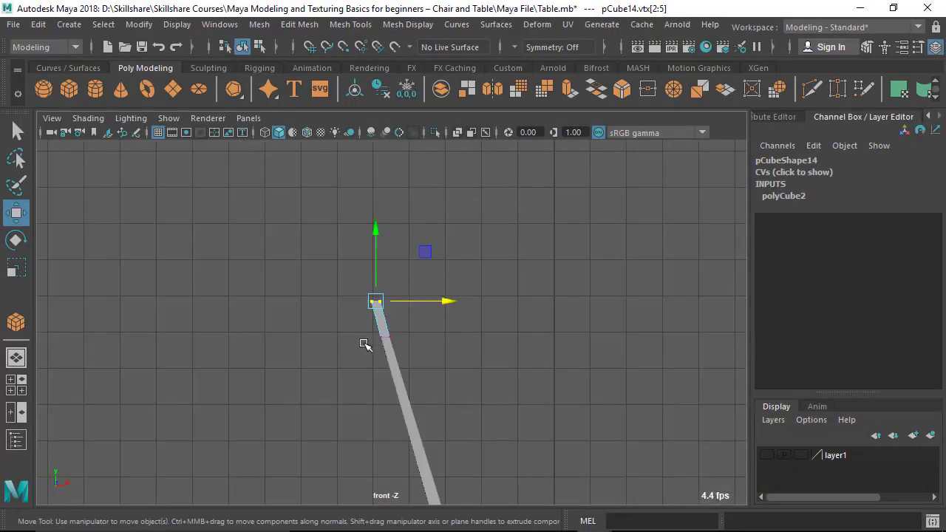
pyautogui.keyDown('alt'); pyautogui.moveTo(376, 368); pyautogui.dragTo(517, 433, button='right'); pyautogui.keyUp('alt')
pyautogui.keyDown('alt'); pyautogui.moveTo(407, 364); pyautogui.dragTo(417, 324, button='middle'); pyautogui.keyUp('alt')
pyautogui.scroll(3, 417, 324)
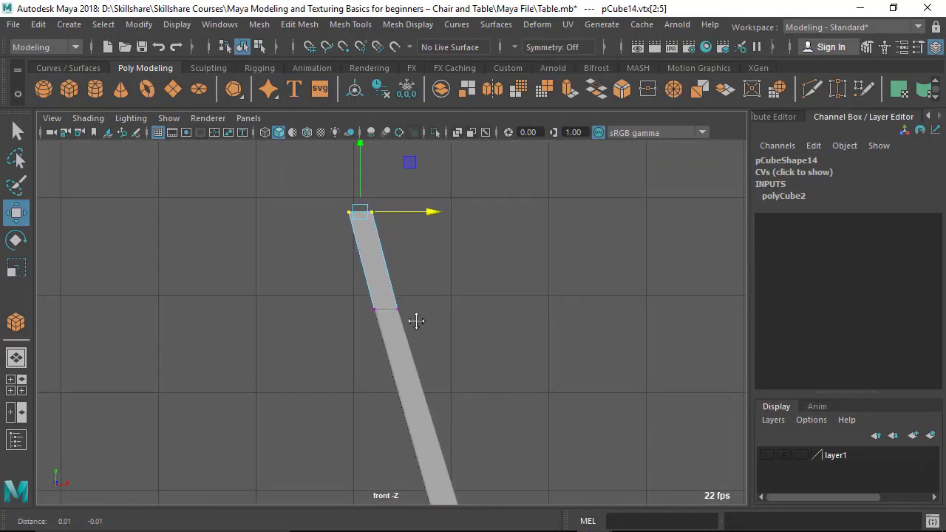
pyautogui.scroll(2, 359, 269)
pyautogui.keyDown('alt'); pyautogui.moveTo(361, 240); pyautogui.dragTo(357, 252, button='middle'); pyautogui.keyUp('alt')
pyautogui.hotkey('ctrl', 'z')
pyautogui.hotkey('ctrl', 'z')
pyautogui.hotkey('ctrl', 'z')
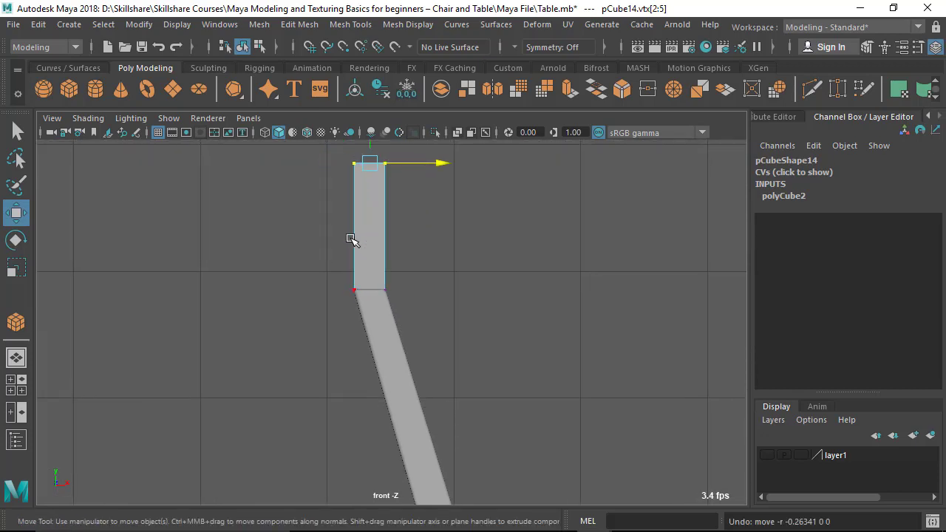
# Step: Rotate the cube about 13.5 degrees around Z and move it to about X -4.78, Y 7.37 on the post
pyautogui.press('e')
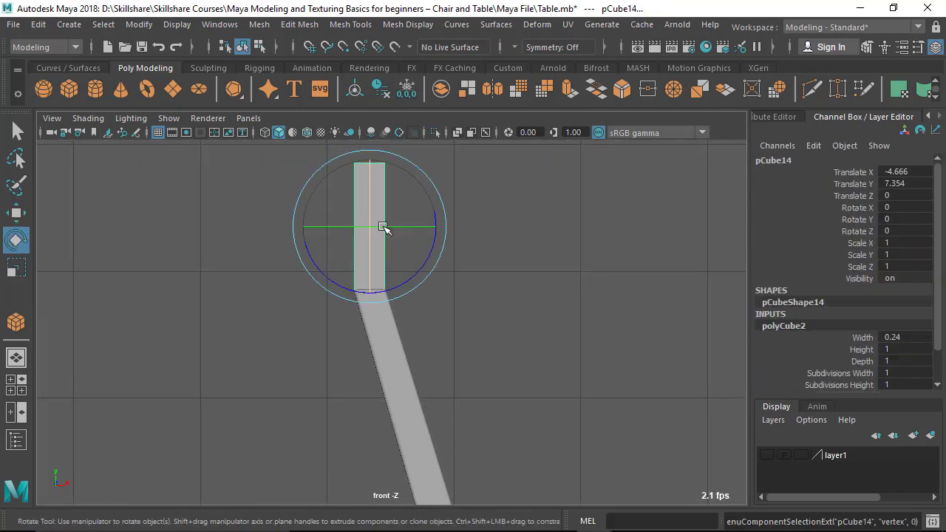
pyautogui.moveTo(433, 262); pyautogui.dragTo(433, 242)
pyautogui.press('w')
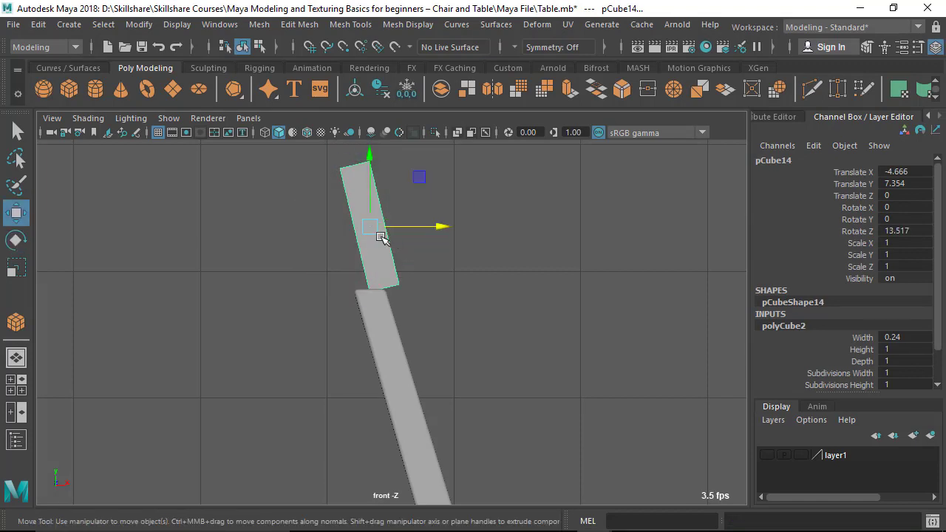
pyautogui.moveTo(370, 229)
pyautogui.mouseDown()
pyautogui.moveTo(355, 215)
pyautogui.moveTo(355, 226)
pyautogui.mouseUp()
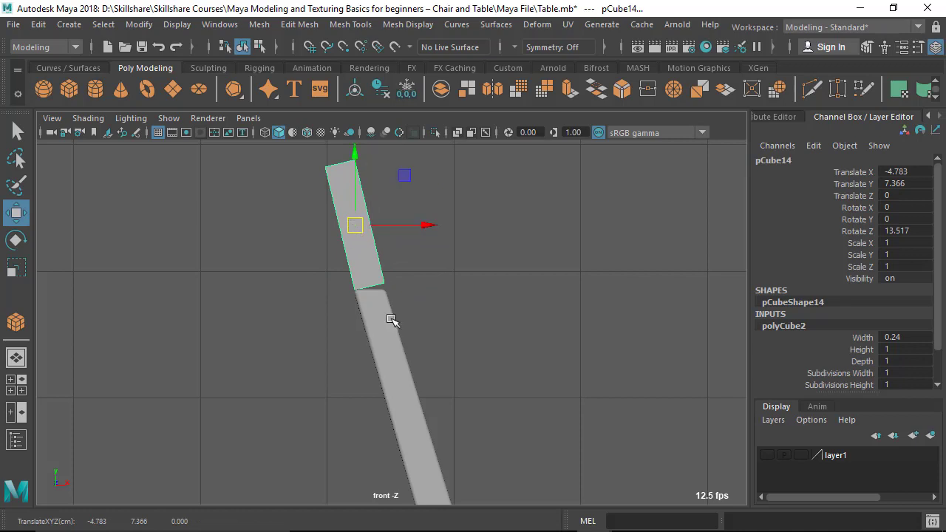
# Step: Move the back post's top front corner vertices to about X -4.56, Y 6.89 to meet the cube's lower edge
pyautogui.click(391, 319)
pyautogui.press('f')
pyautogui.rightClick(350, 316)
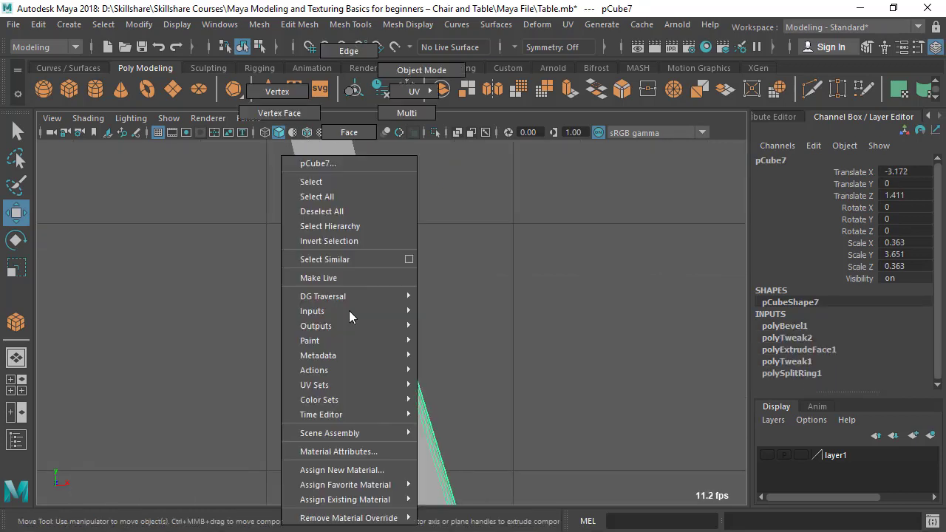
pyautogui.moveTo(350, 317); pyautogui.dragTo(275, 92, button='right')
pyautogui.moveTo(363, 234); pyautogui.dragTo(390, 291)
pyautogui.scroll(4, 369, 318)
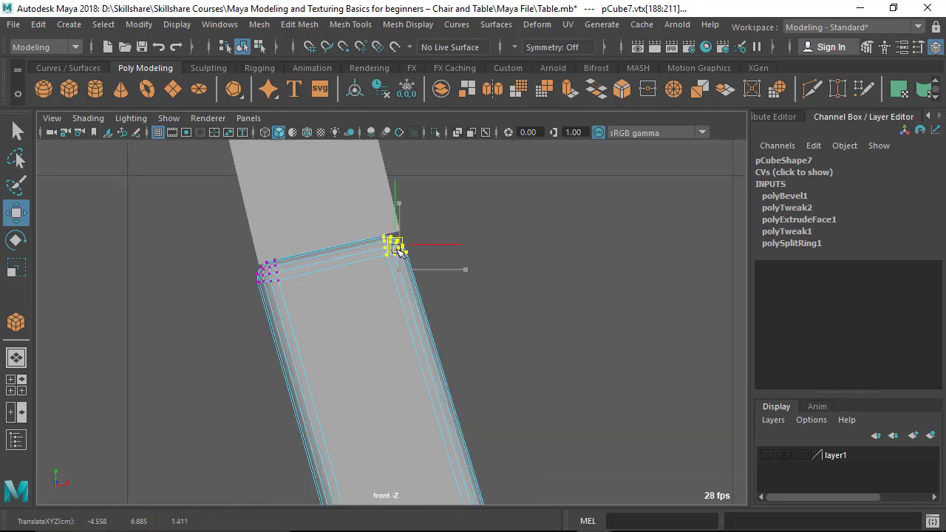
pyautogui.moveTo(398, 249); pyautogui.dragTo(400, 244)
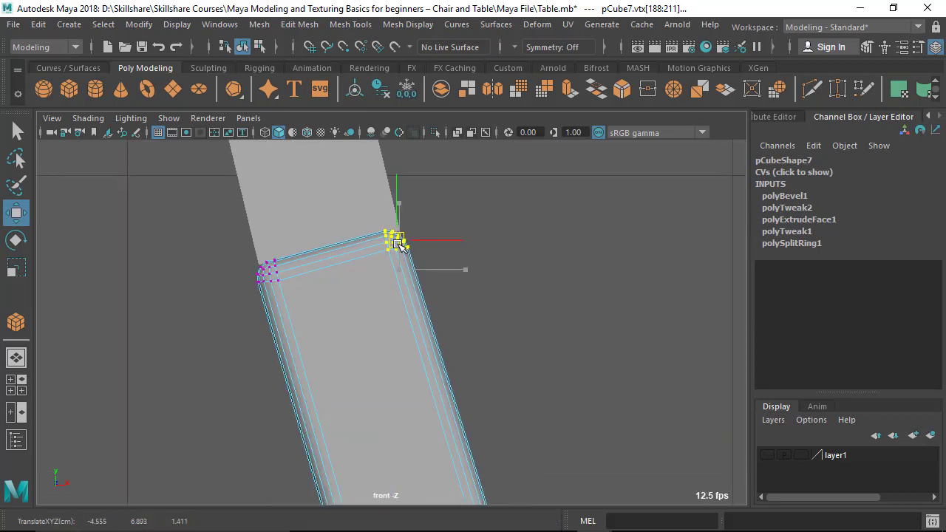
# Step: In the perspective view, scale the cube along Z to about 3.155 so it spans both back posts
pyautogui.scroll(-10, 426, 293)
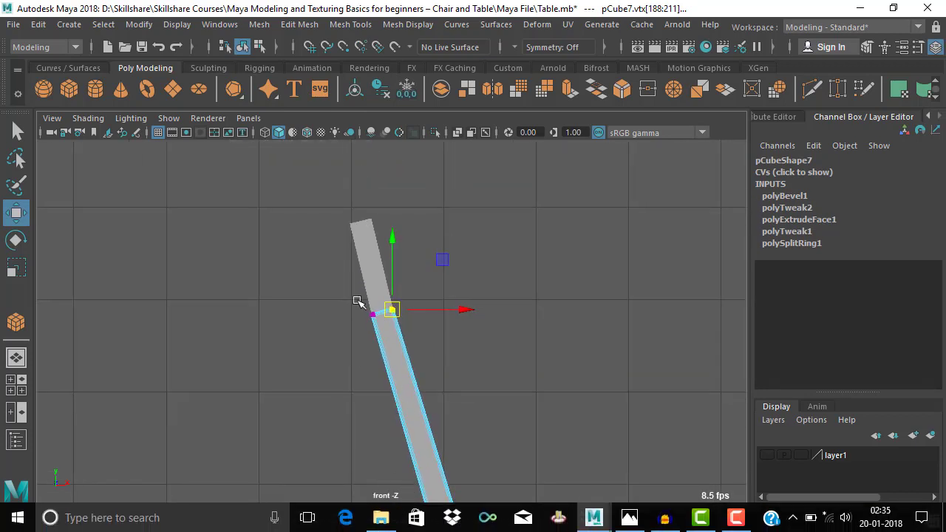
pyautogui.scroll(3, 357, 300)
pyautogui.keyDown('alt'); pyautogui.moveTo(247, 300); pyautogui.dragTo(303, 306, button='right'); pyautogui.keyUp('alt')
pyautogui.keyDown('alt'); pyautogui.moveTo(302, 306); pyautogui.dragTo(303, 367, button='middle'); pyautogui.keyUp('alt')
pyautogui.keyDown('alt'); pyautogui.moveTo(333, 291); pyautogui.dragTo(361, 292, button='right'); pyautogui.keyUp('alt')
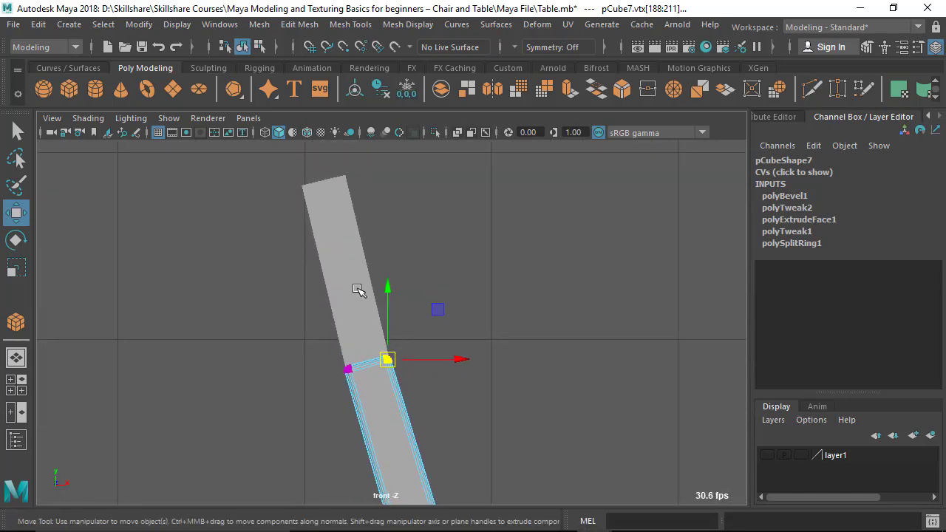
pyautogui.click(361, 291)
pyautogui.press('space')
pyautogui.moveTo(468, 358); pyautogui.dragTo(450, 298)
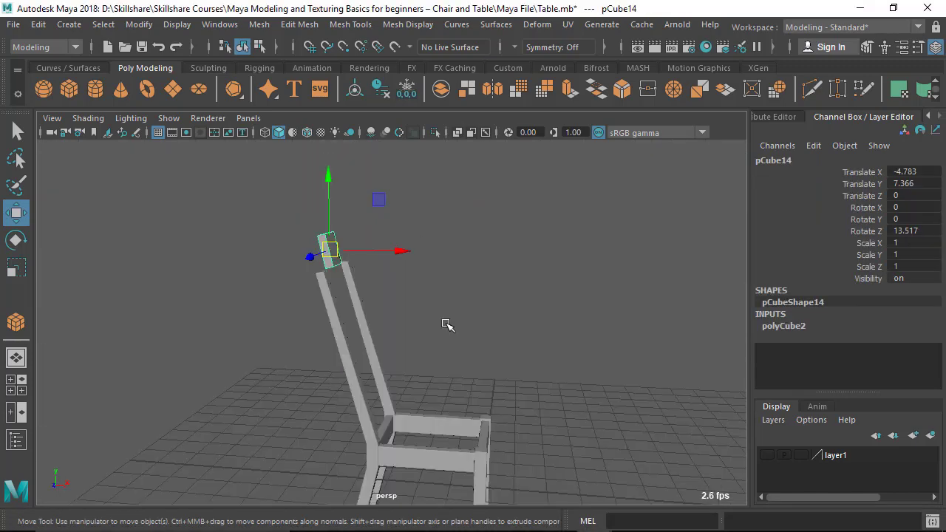
pyautogui.keyDown('alt'); pyautogui.moveTo(362, 332); pyautogui.dragTo(370, 332, button='right'); pyautogui.keyUp('alt')
pyautogui.keyDown('alt'); pyautogui.moveTo(369, 332); pyautogui.dragTo(314, 348); pyautogui.keyUp('alt')
pyautogui.scroll(2, 315, 347)
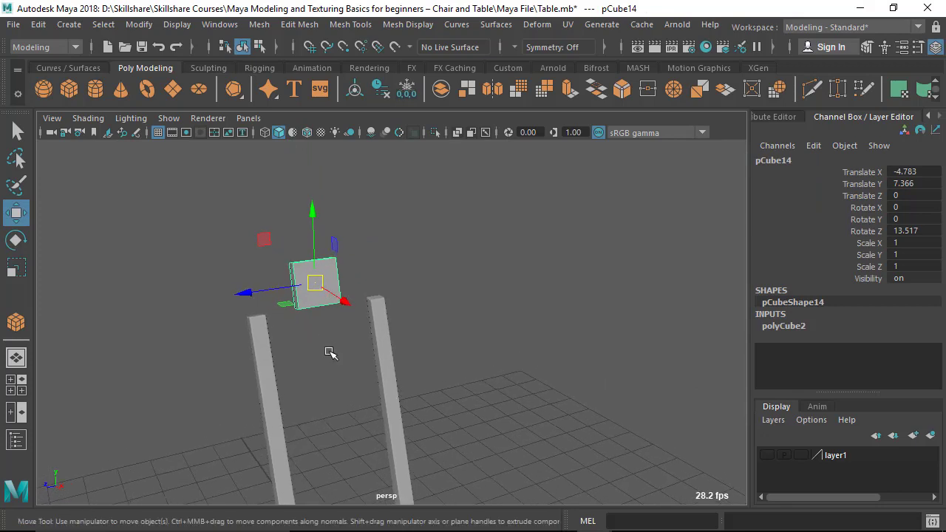
pyautogui.press('r')
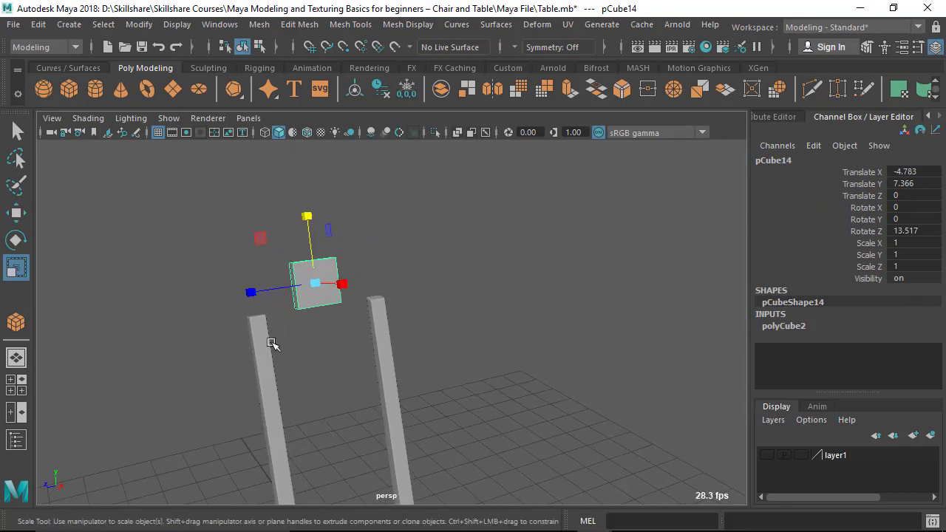
pyautogui.moveTo(257, 295); pyautogui.dragTo(228, 294)
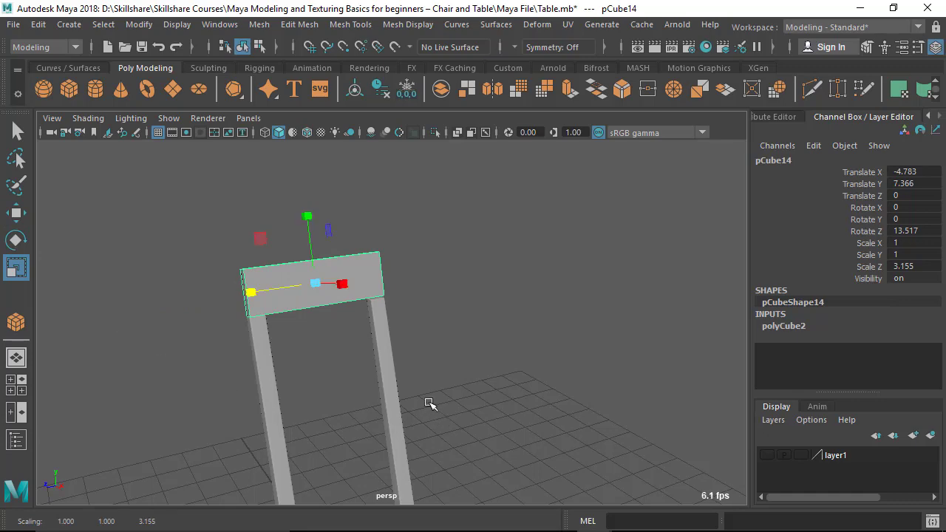
# Step: Compare the top rail's proportions with the reference photo and inspect the rail from several angles
pyautogui.keyDown('alt'); pyautogui.moveTo(429, 402); pyautogui.dragTo(507, 455); pyautogui.keyUp('alt')
pyautogui.moveTo(549, 530)
pyautogui.click(632, 522)
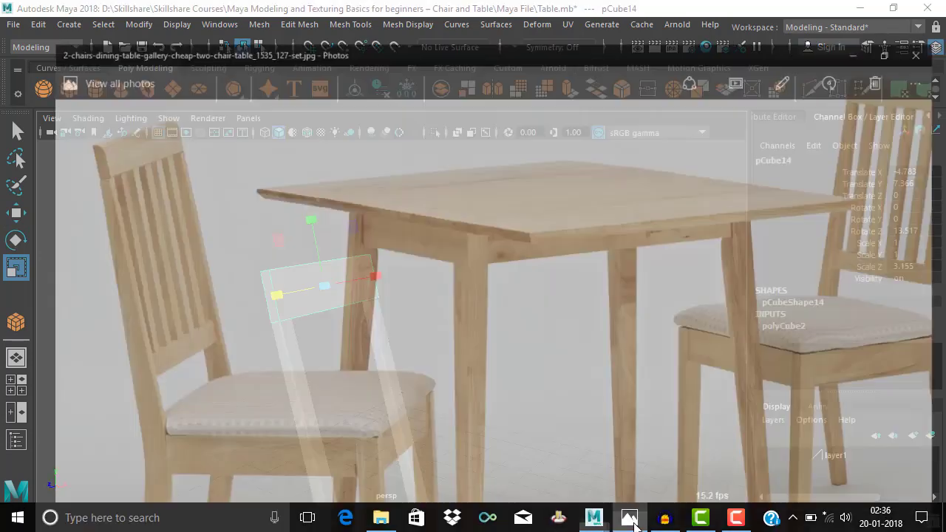
pyautogui.click(629, 519)
pyautogui.keyDown('alt'); pyautogui.moveTo(427, 344); pyautogui.dragTo(391, 298); pyautogui.keyUp('alt')
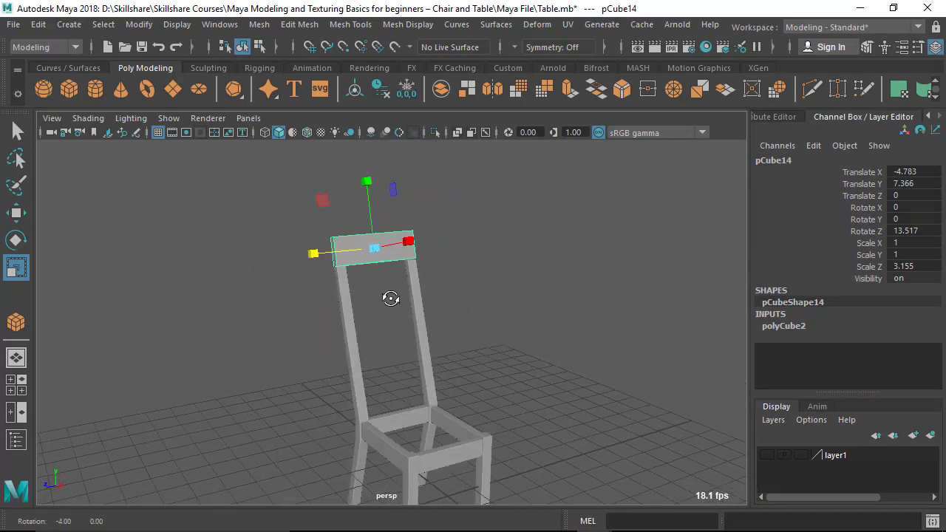
pyautogui.keyDown('alt'); pyautogui.moveTo(391, 298); pyautogui.dragTo(450, 312, button='right'); pyautogui.keyUp('alt')
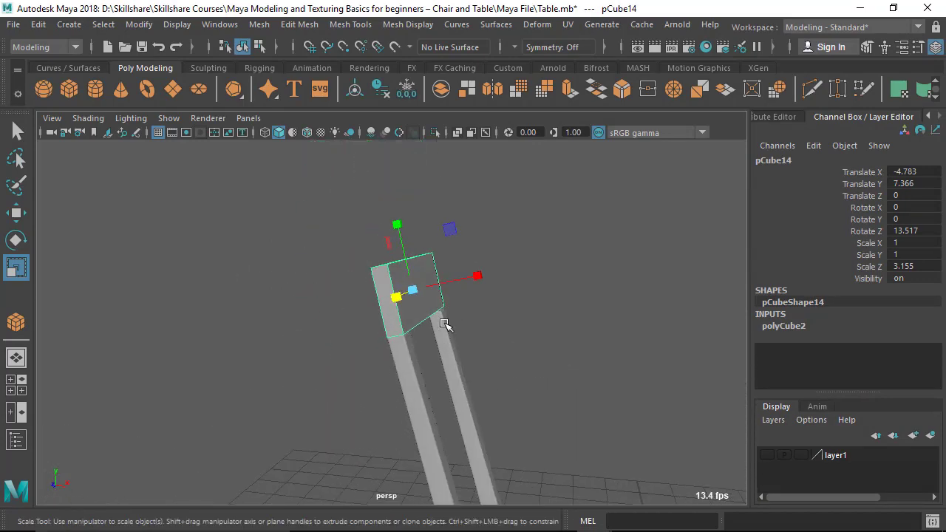
# Step: In the front view, lower the rail's top vertices to about X -4.89, Y 7.74 to reduce its height
pyautogui.press('space')
pyautogui.moveTo(375, 324); pyautogui.dragTo(303, 353)
pyautogui.press('space')
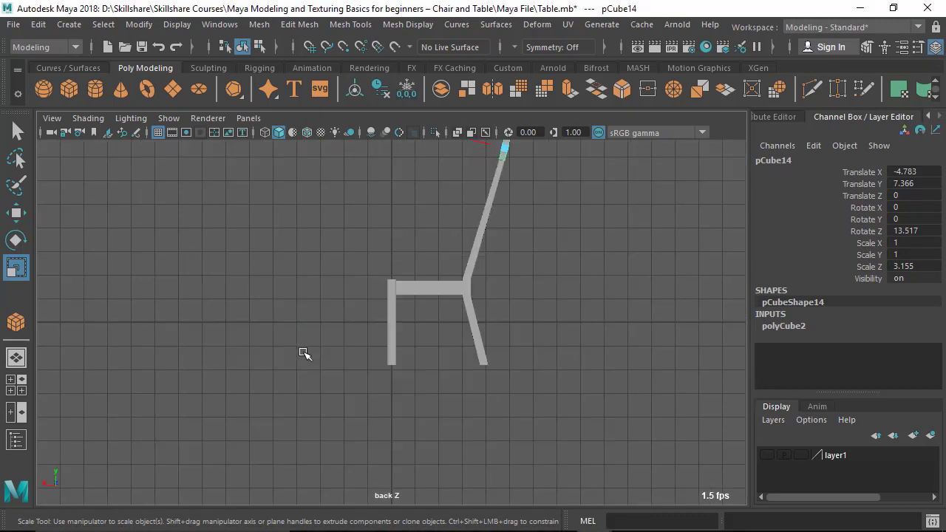
pyautogui.click(20, 386)
pyautogui.press('space')
pyautogui.keyDown('alt'); pyautogui.moveTo(266, 258); pyautogui.dragTo(258, 348, button='middle'); pyautogui.keyUp('alt')
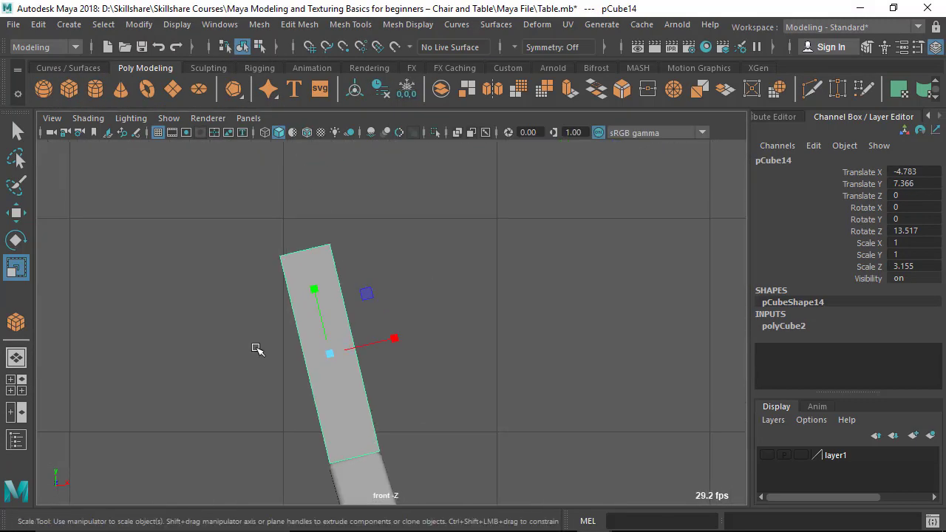
pyautogui.scroll(1, 295, 296)
pyautogui.moveTo(315, 262); pyautogui.dragTo(253, 138, button='right')
pyautogui.moveTo(250, 227); pyautogui.dragTo(357, 293)
pyautogui.press('w')
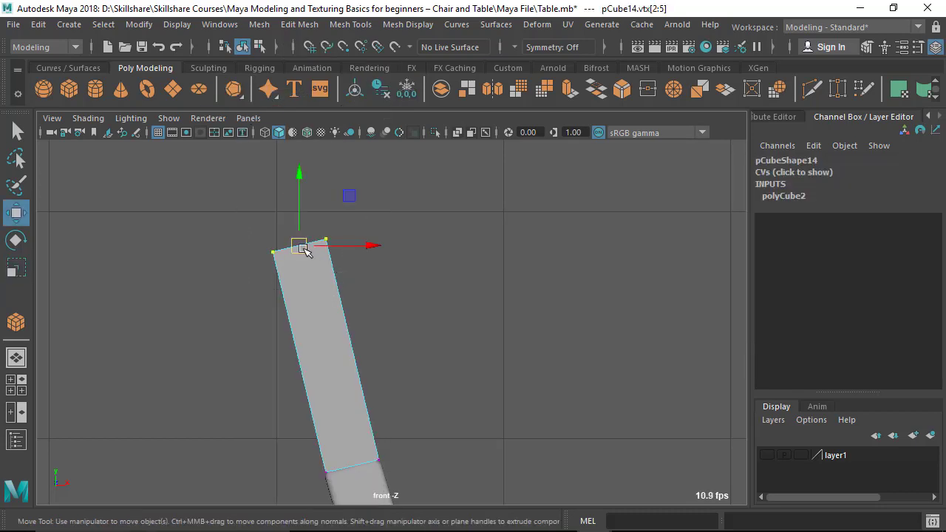
pyautogui.moveTo(304, 250); pyautogui.dragTo(300, 267)
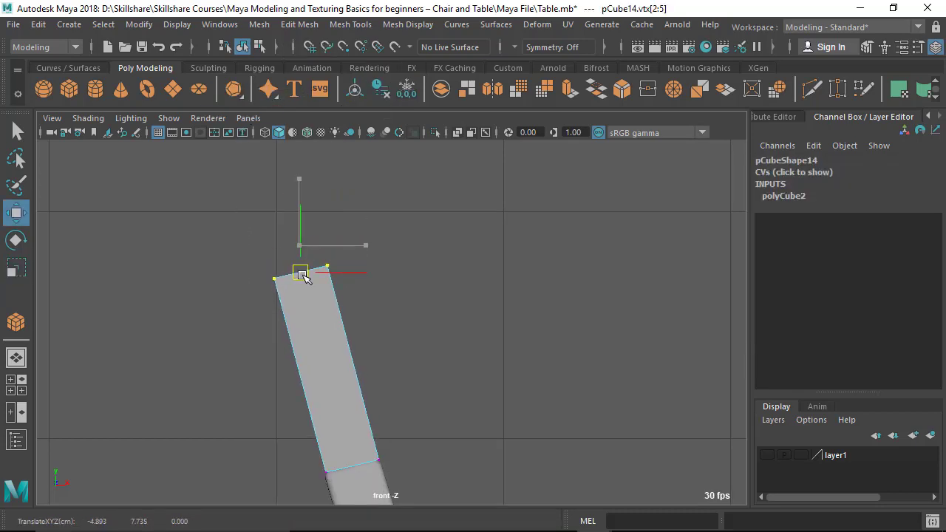
# Step: Inspect the top rail in the perspective view and examine the shape of its top edge in the reference photo
pyautogui.press('space')
pyautogui.moveTo(425, 335); pyautogui.dragTo(431, 241)
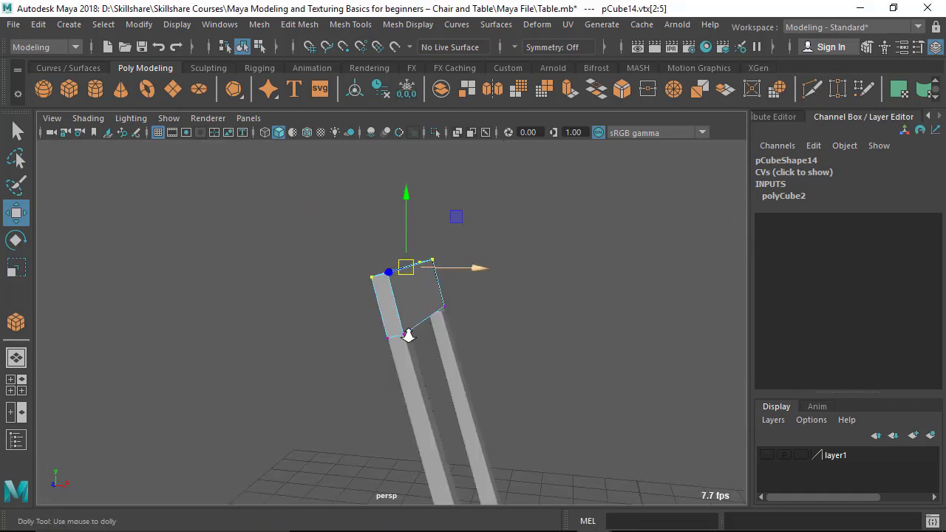
pyautogui.keyDown('alt'); pyautogui.moveTo(409, 336); pyautogui.dragTo(423, 336, button='right'); pyautogui.keyUp('alt')
pyautogui.keyDown('alt'); pyautogui.moveTo(423, 335); pyautogui.dragTo(355, 352); pyautogui.keyUp('alt')
pyautogui.keyDown('alt'); pyautogui.moveTo(355, 352); pyautogui.dragTo(369, 350, button='right'); pyautogui.keyUp('alt')
pyautogui.keyDown('alt'); pyautogui.moveTo(370, 350); pyautogui.dragTo(428, 340); pyautogui.keyUp('alt')
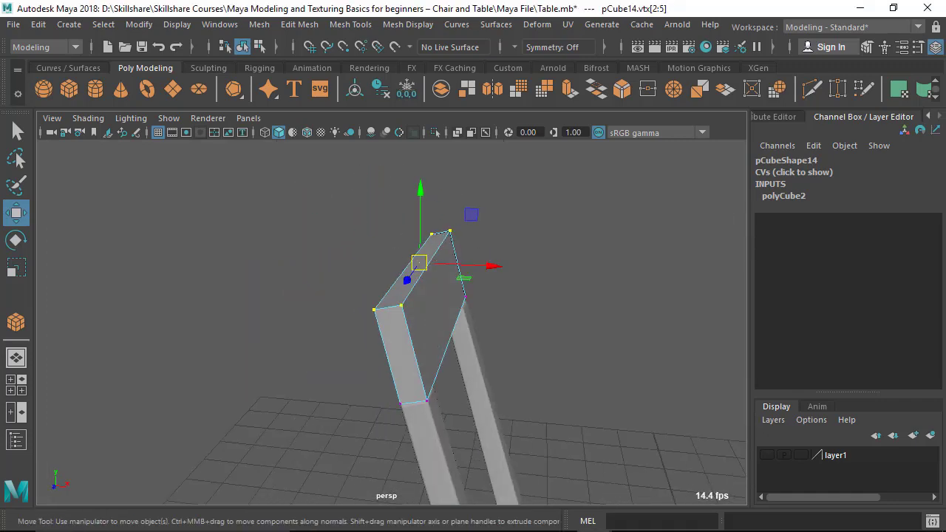
pyautogui.moveTo(560, 523)
pyautogui.click(623, 522)
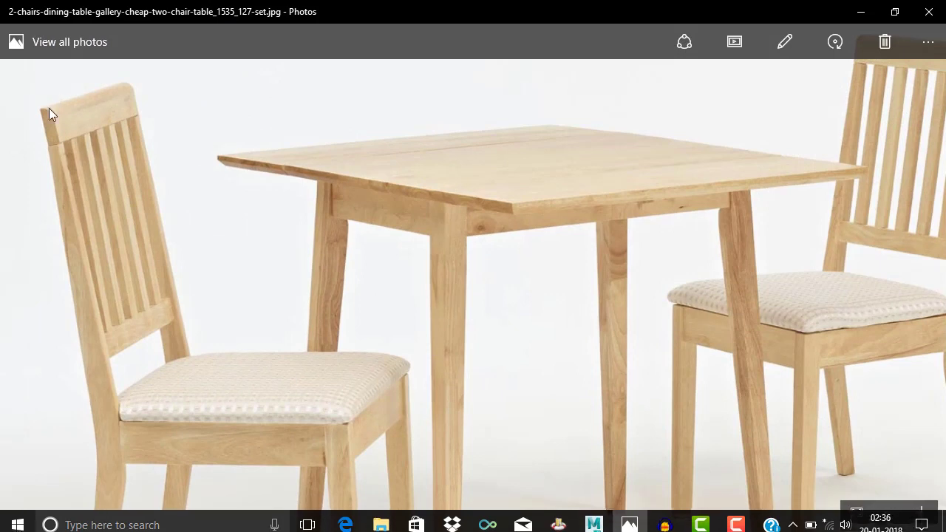
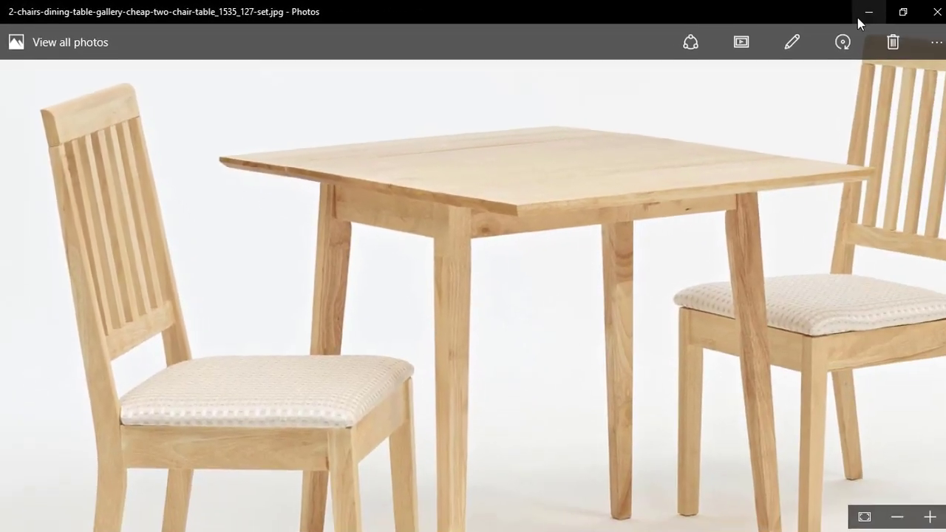
pyautogui.click(858, 13)
# Step: Bevel the upper front edge running along the length of the backrest's top rail
pyautogui.keyDown('alt'); pyautogui.moveTo(341, 299); pyautogui.dragTo(399, 311, button='right'); pyautogui.keyUp('alt')
pyautogui.keyDown('alt'); pyautogui.moveTo(400, 311); pyautogui.dragTo(367, 344); pyautogui.keyUp('alt')
pyautogui.moveTo(393, 249); pyautogui.dragTo(400, 50, button='right')
pyautogui.click(382, 252)
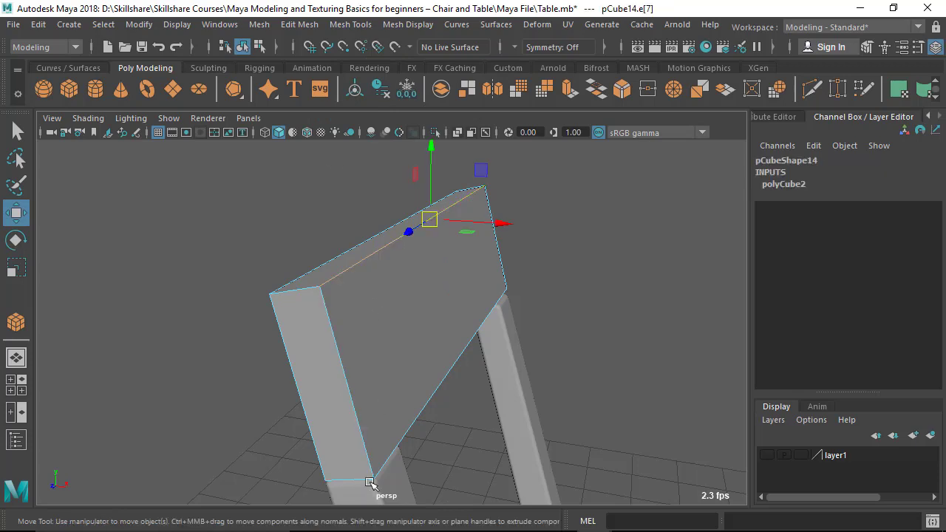
pyautogui.click(303, 27)
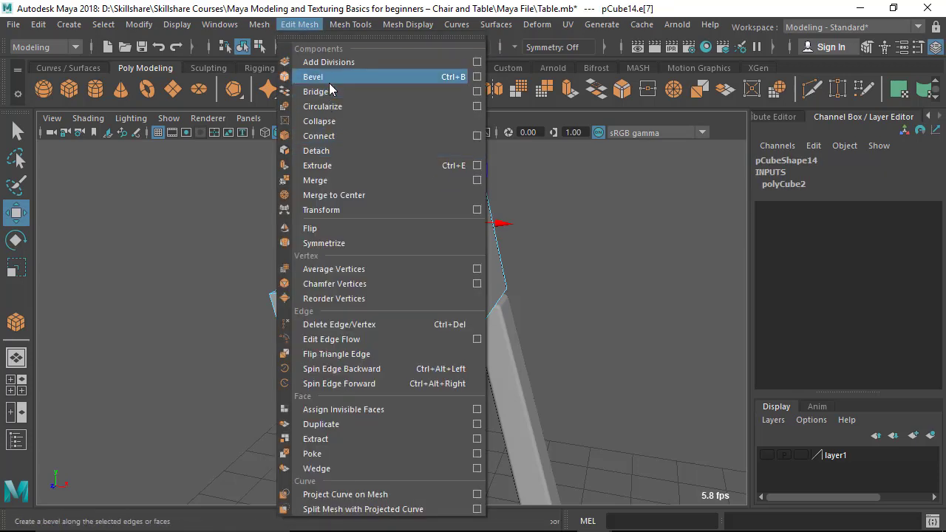
pyautogui.click(329, 80)
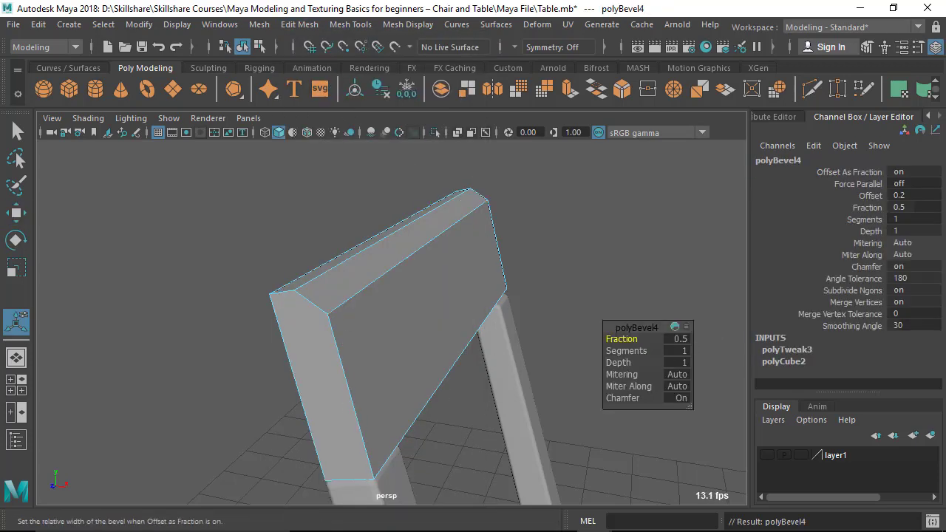
# Step: Check the reference photo and round the rail's edge bevel with 6 segments and a fraction of 0.74
pyautogui.click(625, 520)
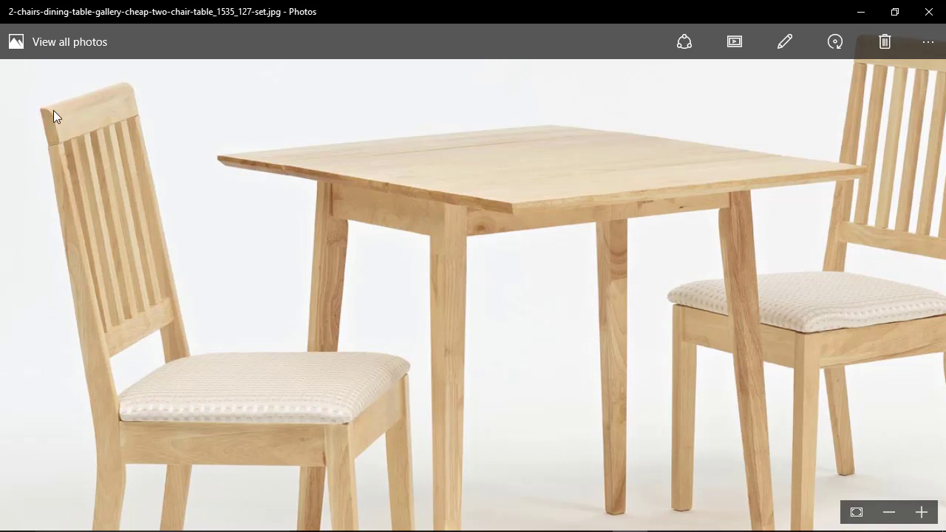
pyautogui.click(859, 11)
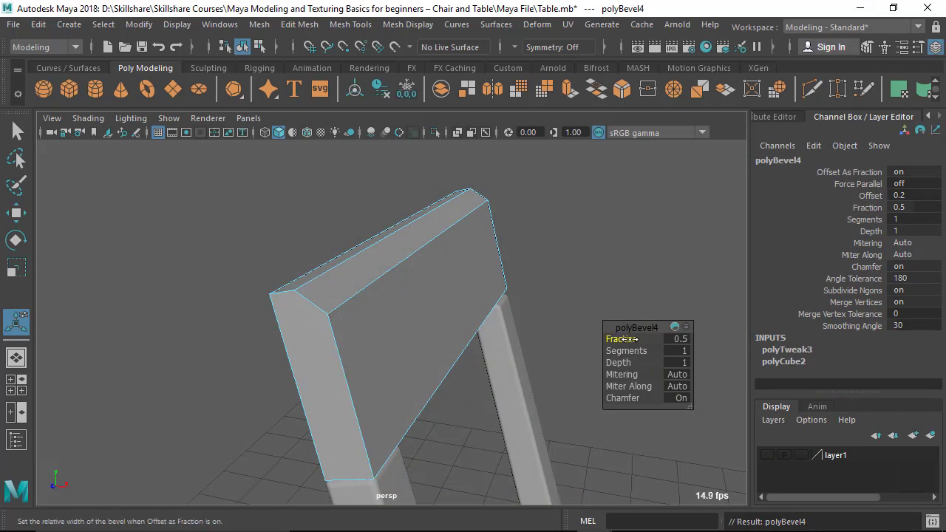
pyautogui.moveTo(623, 340); pyautogui.dragTo(633, 337)
pyautogui.moveTo(635, 338); pyautogui.dragTo(662, 352, button='middle')
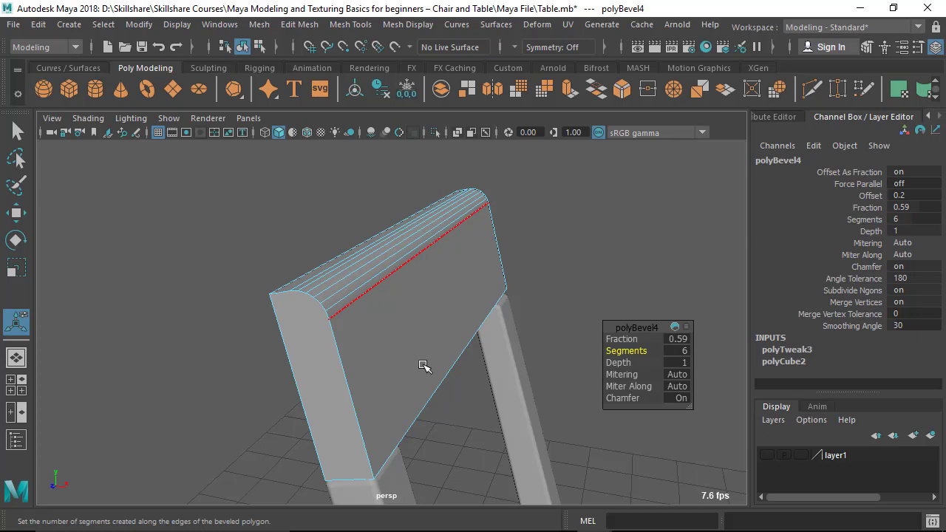
pyautogui.moveTo(628, 342); pyautogui.dragTo(643, 338, button='middle')
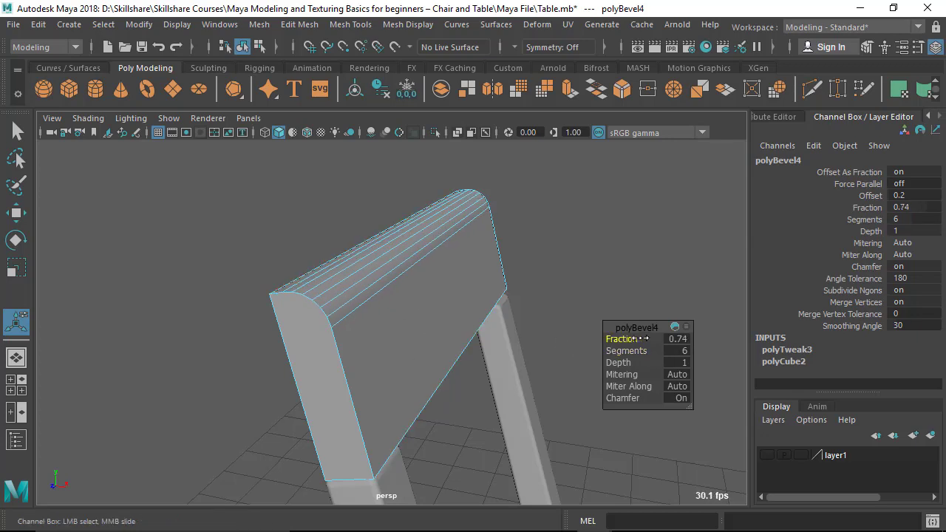
# Step: Return the rail to object mode and inspect its rounded top edge and the joints with the back posts
pyautogui.keyDown('alt'); pyautogui.moveTo(259, 351); pyautogui.dragTo(372, 304); pyautogui.keyUp('alt')
pyautogui.keyDown('alt'); pyautogui.moveTo(314, 344); pyautogui.dragTo(286, 275); pyautogui.keyUp('alt')
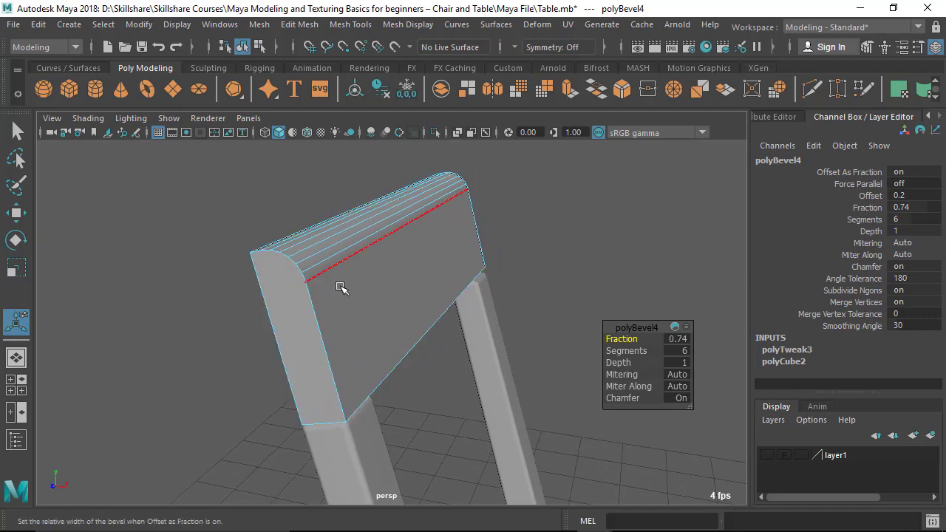
pyautogui.click(583, 215)
pyautogui.keyDown('alt'); pyautogui.moveTo(364, 315); pyautogui.dragTo(277, 318); pyautogui.keyUp('alt')
pyautogui.keyDown('alt'); pyautogui.moveTo(392, 302); pyautogui.dragTo(388, 294, button='middle'); pyautogui.keyUp('alt')
pyautogui.keyDown('alt'); pyautogui.moveTo(388, 294); pyautogui.dragTo(421, 277); pyautogui.keyUp('alt')
pyautogui.moveTo(320, 266); pyautogui.dragTo(398, 74, button='right')
pyautogui.click(232, 237)
pyautogui.keyDown('alt'); pyautogui.moveTo(291, 300); pyautogui.dragTo(312, 327); pyautogui.keyUp('alt')
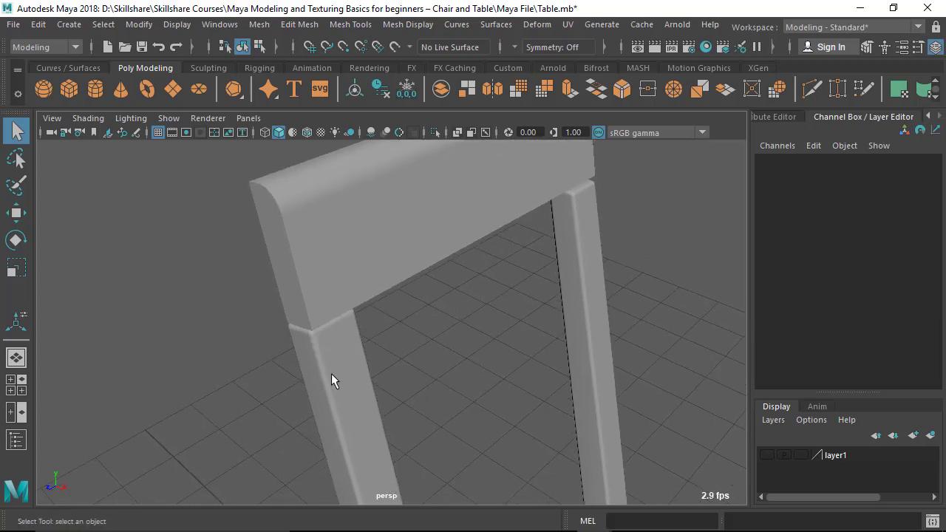
pyautogui.keyDown('alt'); pyautogui.moveTo(340, 368); pyautogui.dragTo(353, 407, button='middle'); pyautogui.keyUp('alt')
# Step: Put the top rail in edge mode and select all of its edges
pyautogui.click(321, 288)
pyautogui.moveTo(321, 282); pyautogui.dragTo(318, 53, button='right')
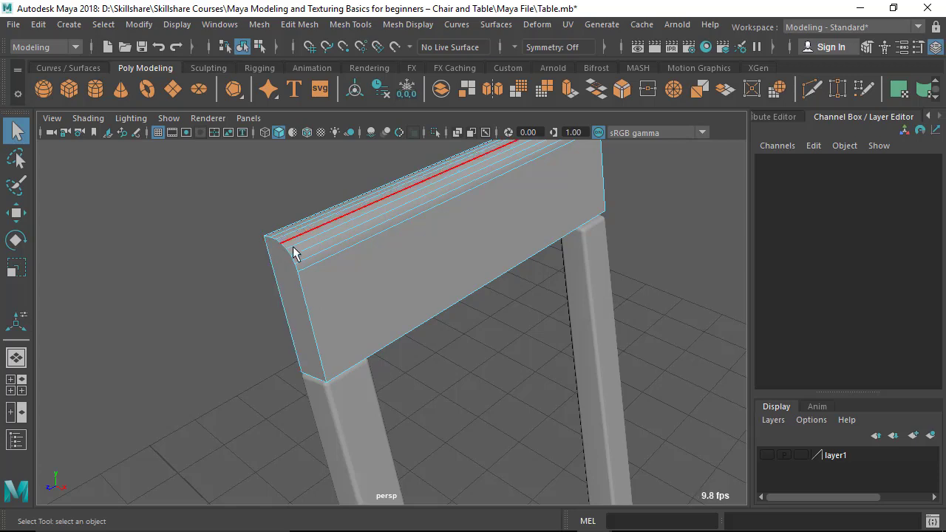
pyautogui.click(316, 346)
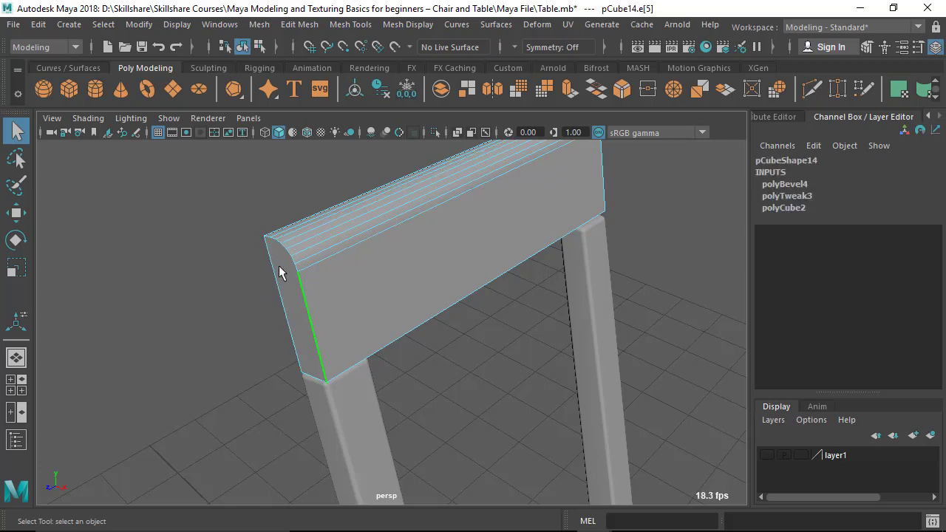
pyautogui.keyDown('alt'); pyautogui.moveTo(277, 247); pyautogui.dragTo(340, 445); pyautogui.keyUp('alt')
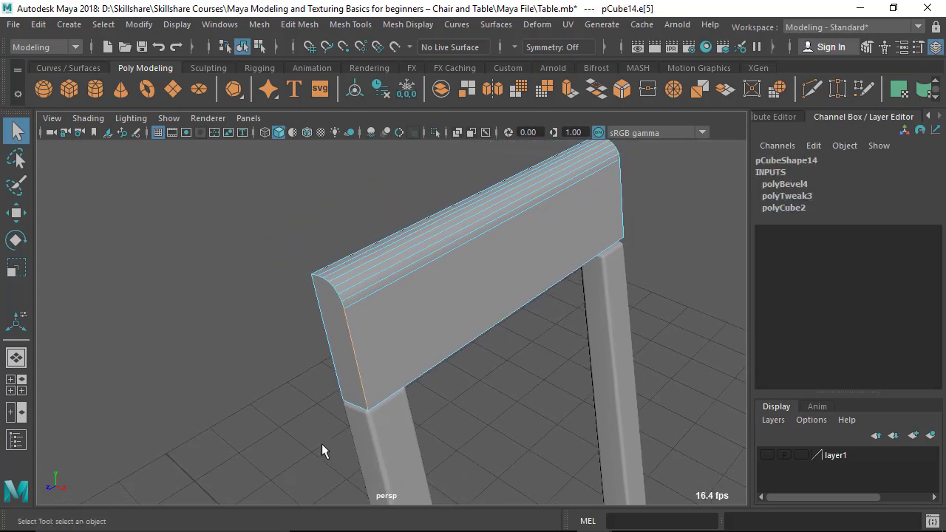
pyautogui.keyDown('alt'); pyautogui.moveTo(400, 332); pyautogui.dragTo(325, 295); pyautogui.keyUp('alt')
pyautogui.moveTo(249, 184); pyautogui.dragTo(672, 383)
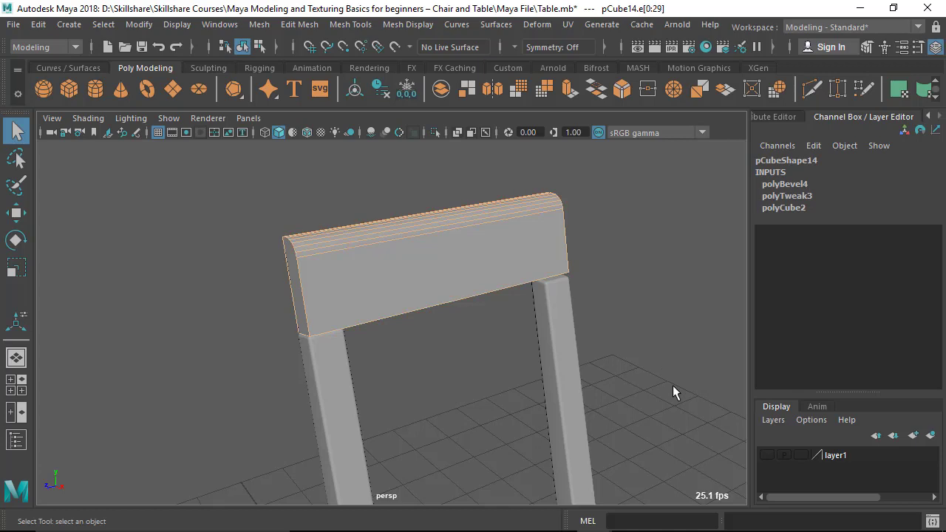
# Step: Remove the rounded top's lengthwise edges from the selection, keeping the rail's upper rear edge selected
pyautogui.keyDown('alt'); pyautogui.moveTo(569, 351); pyautogui.dragTo(469, 332); pyautogui.keyUp('alt')
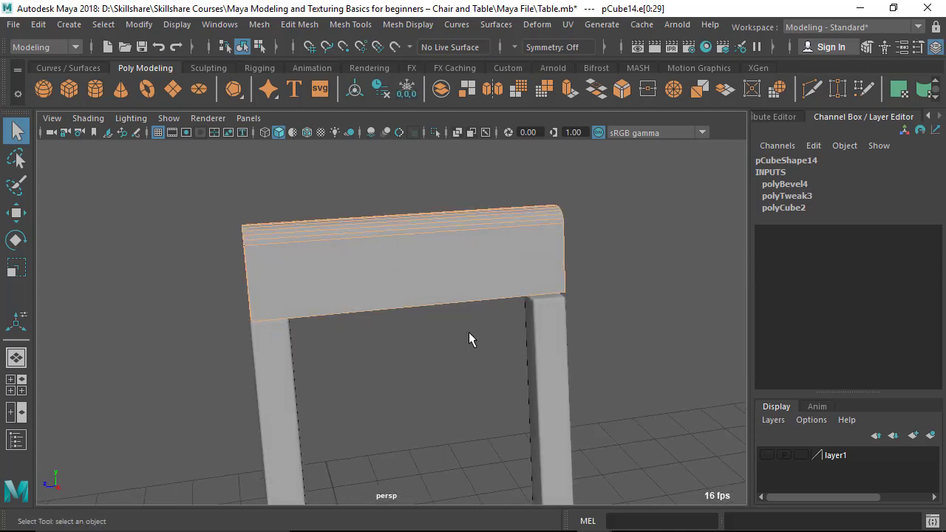
pyautogui.moveTo(417, 307); pyautogui.dragTo(411, 241)
pyautogui.keyDown('alt'); pyautogui.moveTo(425, 353); pyautogui.dragTo(504, 262); pyautogui.keyUp('alt')
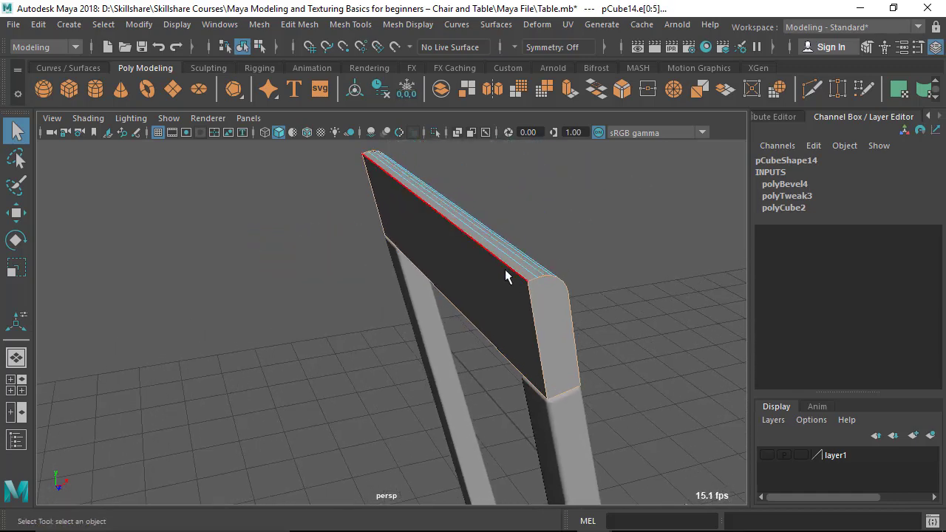
pyautogui.keyDown('shift'); pyautogui.click(499, 263); pyautogui.keyUp('shift')
pyautogui.keyDown('alt'); pyautogui.moveTo(535, 398); pyautogui.dragTo(392, 258); pyautogui.keyUp('alt')
pyautogui.moveTo(368, 289)
pyautogui.keyDown('alt'); pyautogui.mouseDown()
pyautogui.moveTo(294, 325)
pyautogui.moveTo(313, 361)
pyautogui.moveTo(466, 375)
pyautogui.moveTo(366, 275)
pyautogui.moveTo(369, 289)
pyautogui.moveTo(352, 281)
pyautogui.mouseUp(); pyautogui.keyUp('alt')
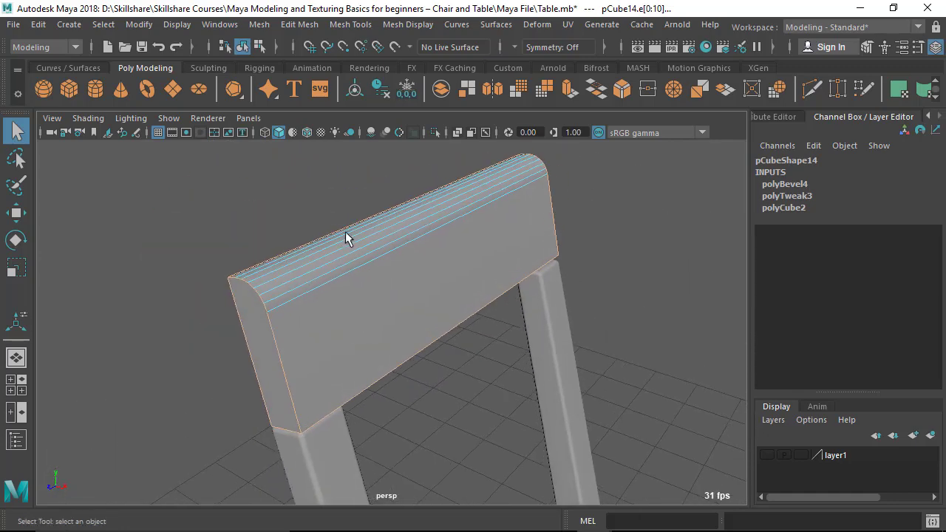
# Step: Bevel the rail's selected outline edges with a fraction of 0.4 and 3 segments, and return to object mode
pyautogui.click(310, 24)
pyautogui.click(310, 77)
pyautogui.keyDown('alt'); pyautogui.moveTo(383, 298); pyautogui.dragTo(463, 352); pyautogui.keyUp('alt')
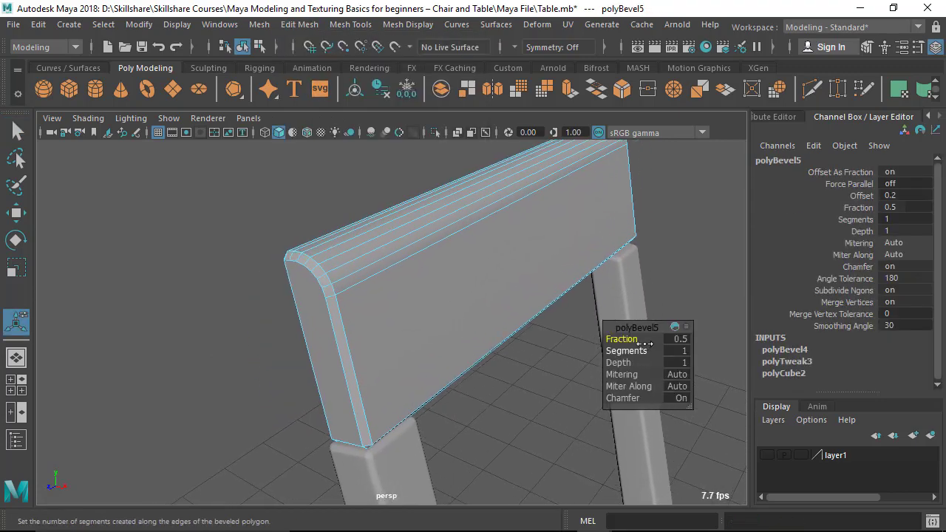
pyautogui.moveTo(634, 339); pyautogui.dragTo(624, 344)
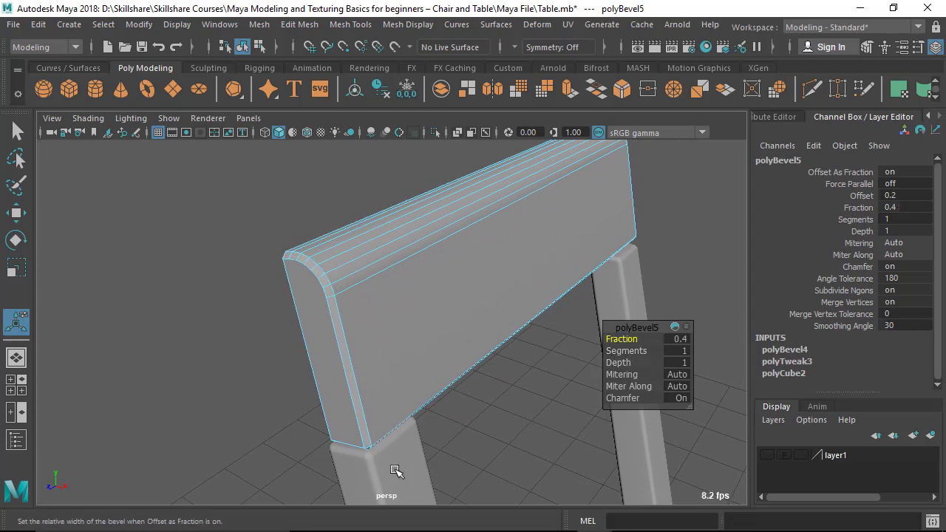
pyautogui.moveTo(627, 351); pyautogui.dragTo(640, 351)
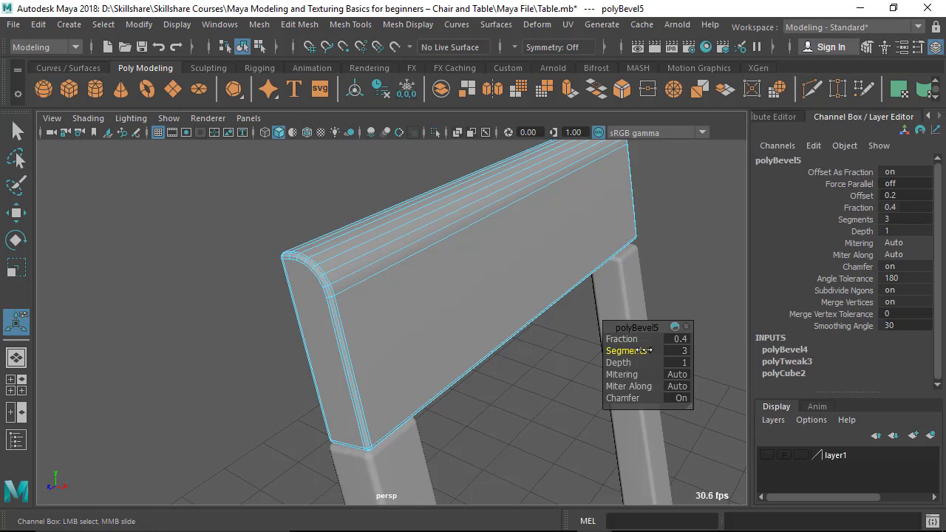
pyautogui.moveTo(437, 264); pyautogui.dragTo(510, 74, button='right')
pyautogui.click(253, 263)
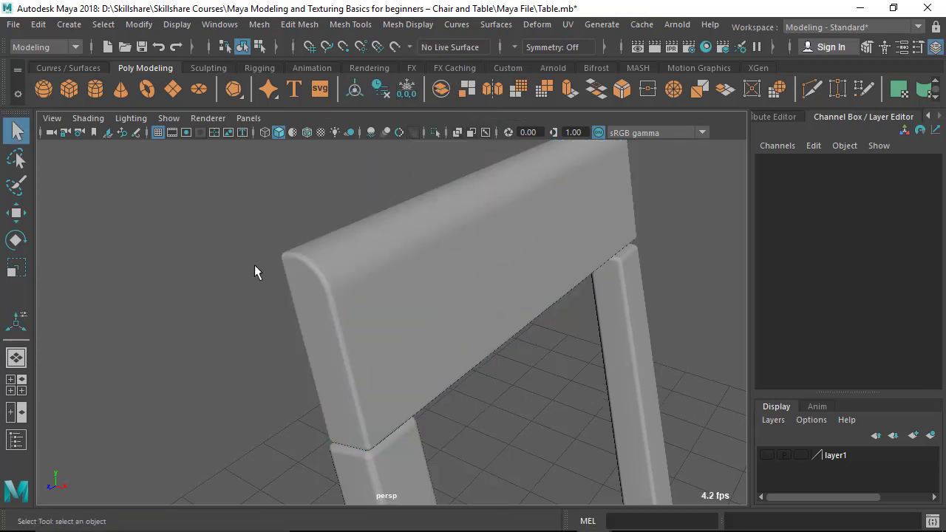
# Step: Delete the mirrored back post whose top does not meet the rail's lower edge
pyautogui.scroll(-5, 253, 263)
pyautogui.keyDown('alt'); pyautogui.moveTo(333, 279); pyautogui.dragTo(220, 328); pyautogui.keyUp('alt')
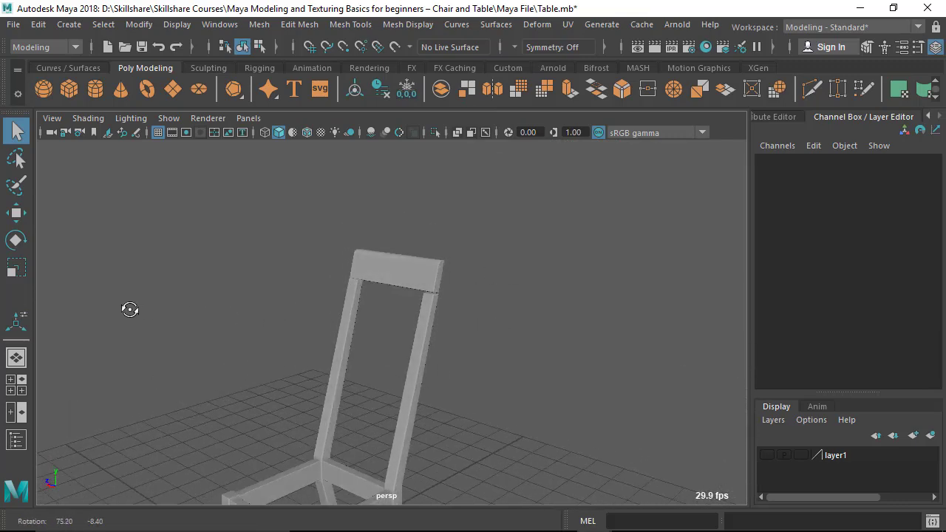
pyautogui.keyDown('alt'); pyautogui.moveTo(220, 327); pyautogui.dragTo(416, 366, button='right'); pyautogui.keyUp('alt')
pyautogui.keyDown('alt'); pyautogui.moveTo(416, 365); pyautogui.dragTo(409, 307); pyautogui.keyUp('alt')
pyautogui.click(451, 312)
pyautogui.keyDown('alt'); pyautogui.moveTo(511, 321); pyautogui.dragTo(323, 349, button='right'); pyautogui.keyUp('alt')
pyautogui.keyDown('alt'); pyautogui.moveTo(323, 348); pyautogui.dragTo(312, 284, button='middle'); pyautogui.keyUp('alt')
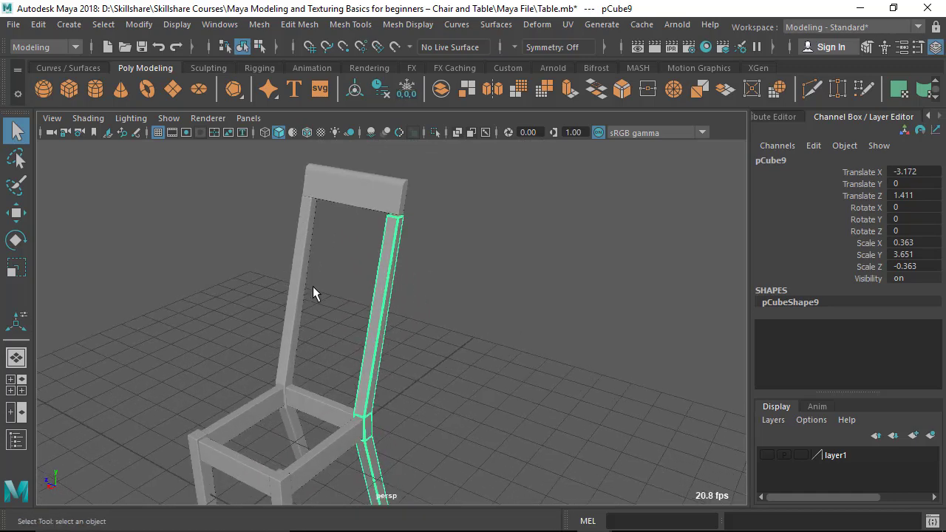
pyautogui.press('Delete')
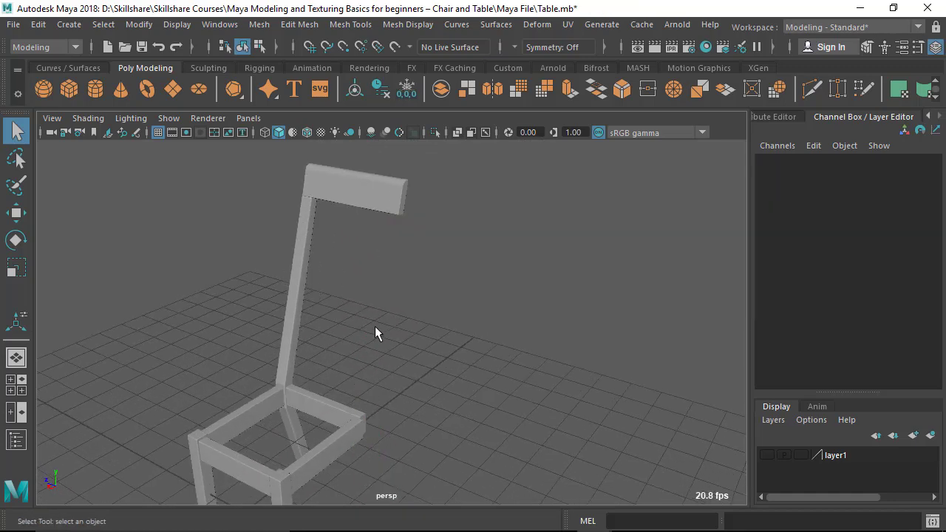
# Step: Duplicate the remaining back post and mirror the copy to the other side with a Scale Z of -0.363
pyautogui.click(293, 296)
pyautogui.press('w')
pyautogui.scroll(-3, 410, 410)
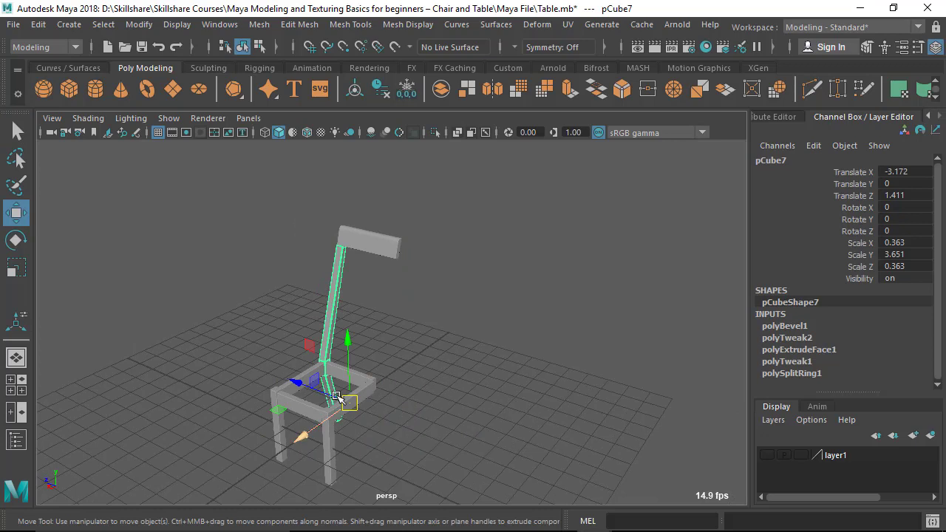
pyautogui.hotkey('ctrl', 'd')
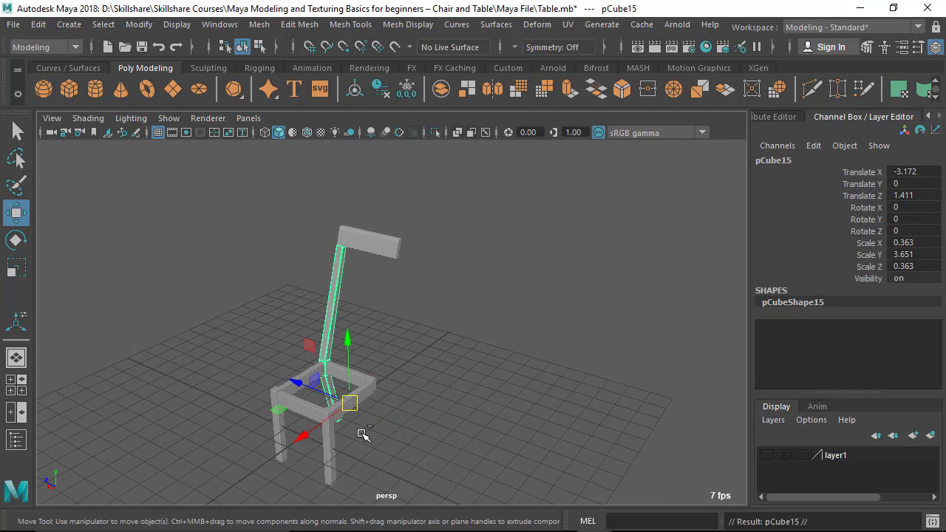
pyautogui.click(897, 267)
pyautogui.press('Return')
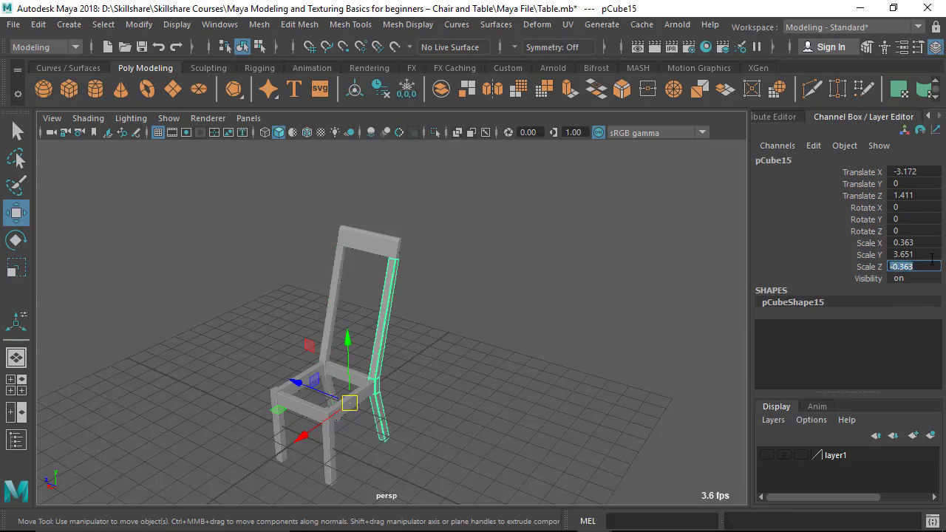
pyautogui.click(457, 285)
# Step: Compare the chair's backrest with the reference photo and inspect the posts and top rail from several angles
pyautogui.scroll(4, 455, 300)
pyautogui.keyDown('alt'); pyautogui.moveTo(455, 301); pyautogui.dragTo(518, 385); pyautogui.keyUp('alt')
pyautogui.click(630, 517)
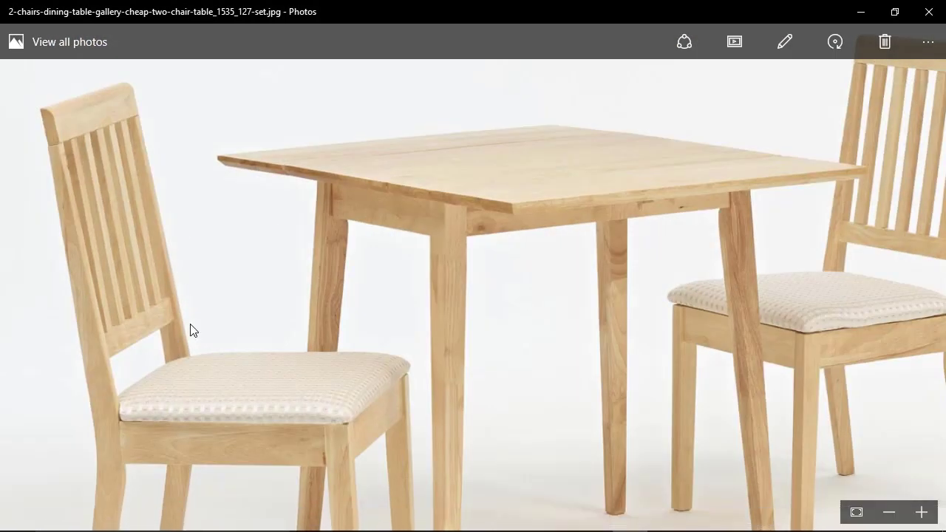
pyautogui.click(861, 11)
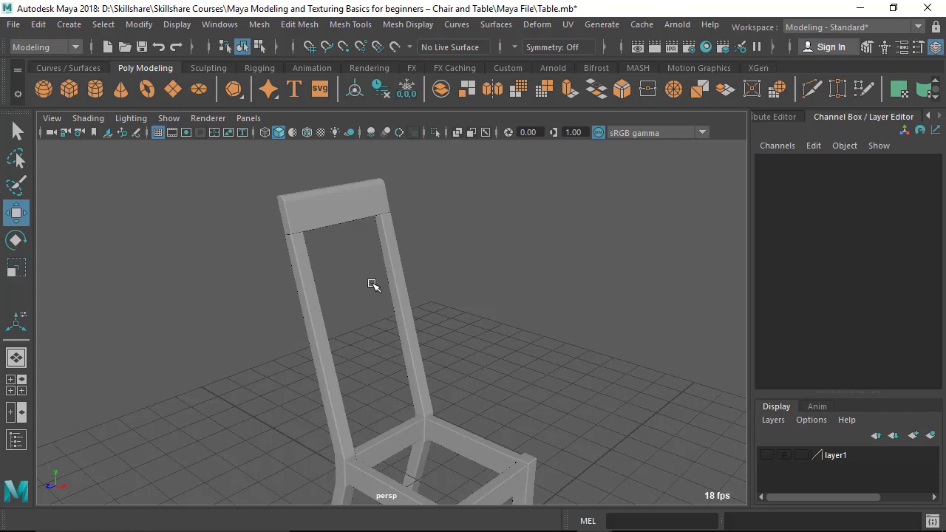
pyautogui.keyDown('alt'); pyautogui.moveTo(354, 271); pyautogui.dragTo(318, 294); pyautogui.keyUp('alt')
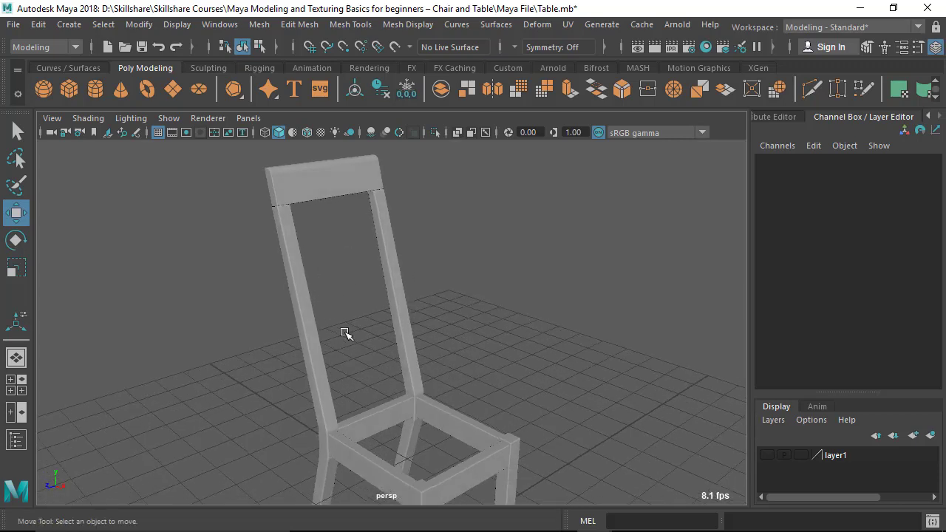
pyautogui.keyDown('alt'); pyautogui.moveTo(336, 336); pyautogui.dragTo(389, 304); pyautogui.keyUp('alt')
pyautogui.click(364, 301)
pyautogui.moveTo(632, 527)
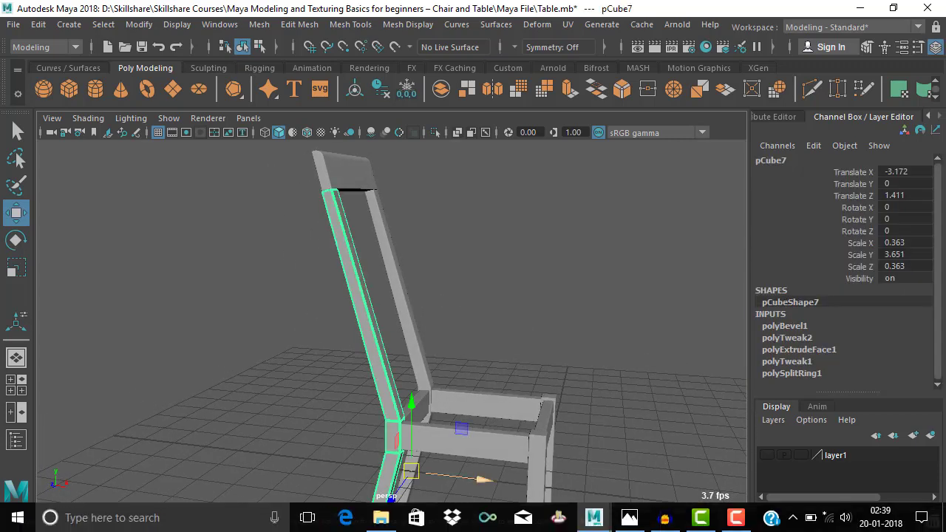
pyautogui.click(629, 521)
pyautogui.click(630, 522)
pyautogui.keyDown('alt'); pyautogui.moveTo(417, 324); pyautogui.dragTo(488, 251); pyautogui.keyUp('alt')
pyautogui.click(355, 249)
pyautogui.keyDown('alt'); pyautogui.moveTo(356, 248); pyautogui.dragTo(212, 166); pyautogui.keyUp('alt')
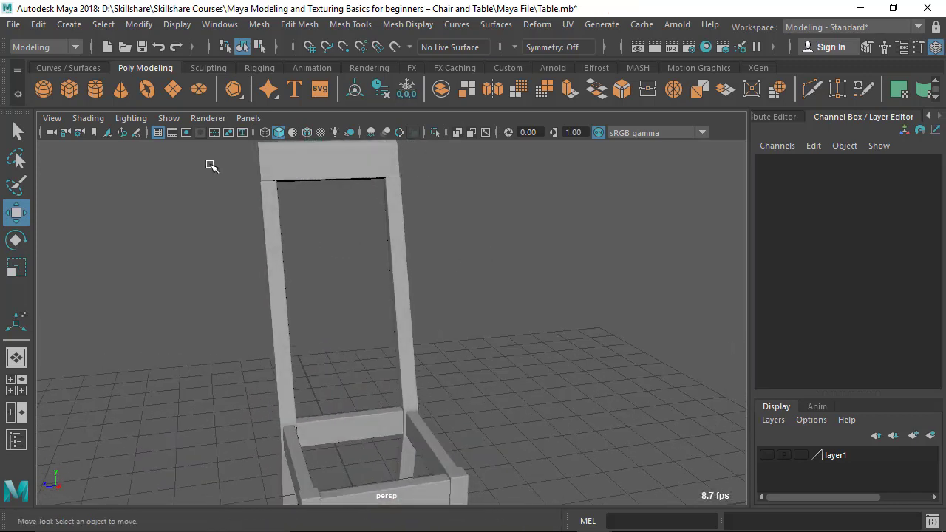
# Step: Create a polygon cube and place it beside the slanted back post in the front view, at about X -3.171, Y 4.164
pyautogui.click(69, 89)
pyautogui.keyDown('alt'); pyautogui.moveTo(435, 401); pyautogui.dragTo(275, 298, button='right'); pyautogui.keyUp('alt')
pyautogui.keyDown('alt'); pyautogui.moveTo(274, 297); pyautogui.dragTo(392, 386); pyautogui.keyUp('alt')
pyautogui.press('space')
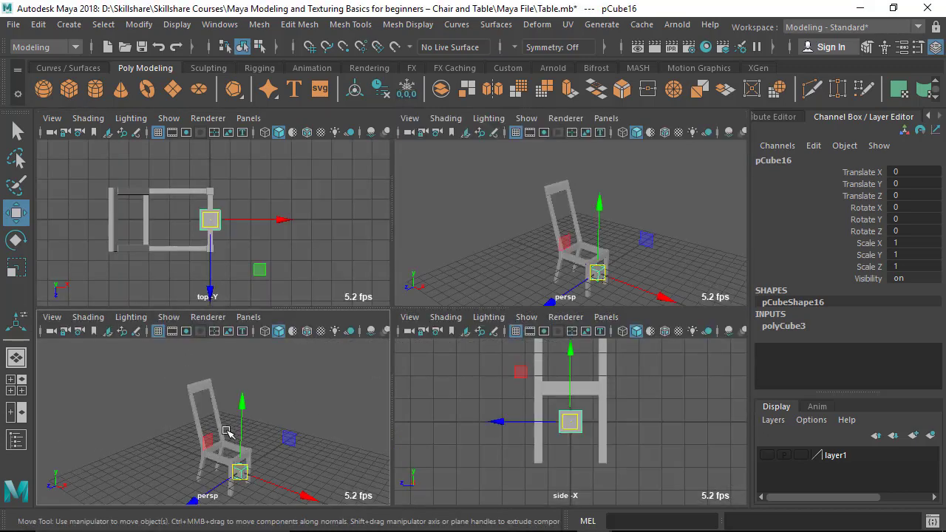
pyautogui.click(17, 388)
pyautogui.press('space')
pyautogui.scroll(-5, 251, 402)
pyautogui.scroll(-3, 252, 370)
pyautogui.scroll(3, 349, 416)
pyautogui.moveTo(454, 439); pyautogui.dragTo(302, 222)
pyautogui.scroll(2, 313, 300)
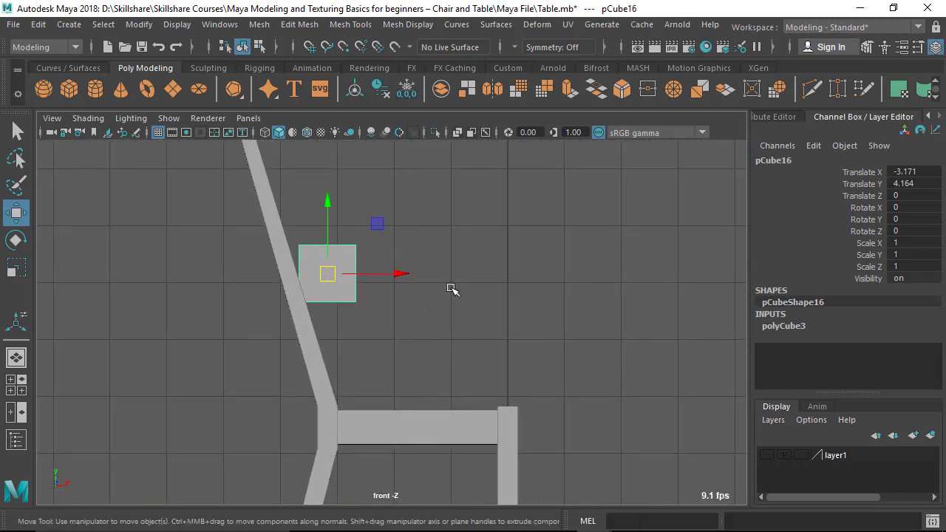
# Step: Show the front view in wireframe and set the new cube's width, height and depth to 0.4
pyautogui.press('4')
pyautogui.keyDown('alt'); pyautogui.moveTo(248, 319); pyautogui.dragTo(302, 359, button='middle'); pyautogui.keyUp('alt')
pyautogui.scroll(1, 303, 359)
pyautogui.keyDown('alt'); pyautogui.moveTo(390, 368); pyautogui.dragTo(390, 411, button='middle'); pyautogui.keyUp('alt')
pyautogui.scroll(-1, 390, 413)
pyautogui.click(786, 326)
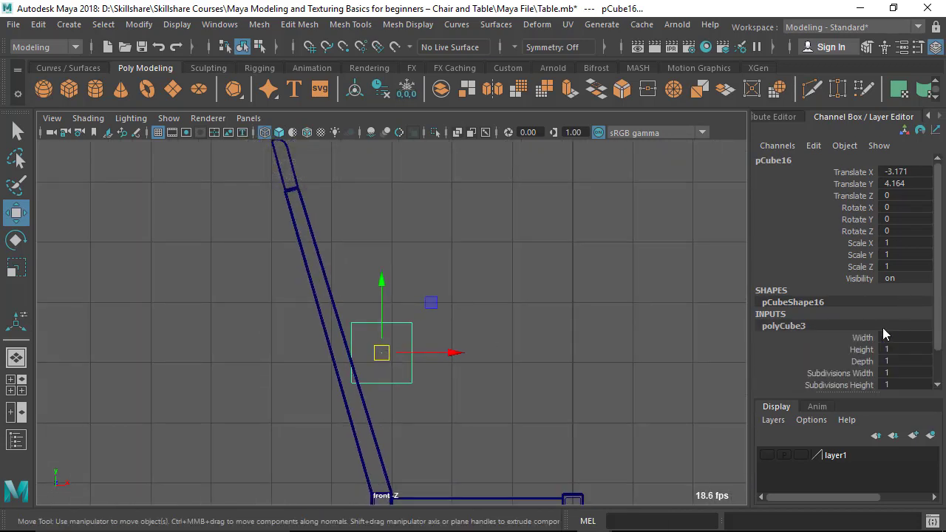
pyautogui.scroll(-1, 868, 305)
pyautogui.moveTo(865, 300); pyautogui.dragTo(861, 326)
pyautogui.moveTo(495, 334); pyautogui.dragTo(473, 320, button='middle')
# Step: Move the small cube onto the slanted back post in the front view, about midway along its length
pyautogui.press('w')
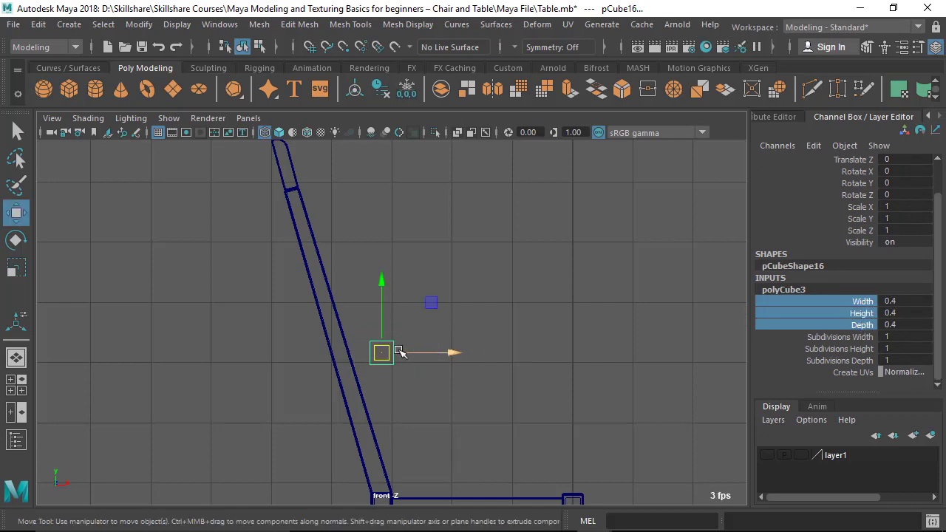
pyautogui.moveTo(375, 362); pyautogui.dragTo(335, 353)
pyautogui.scroll(1, 335, 372)
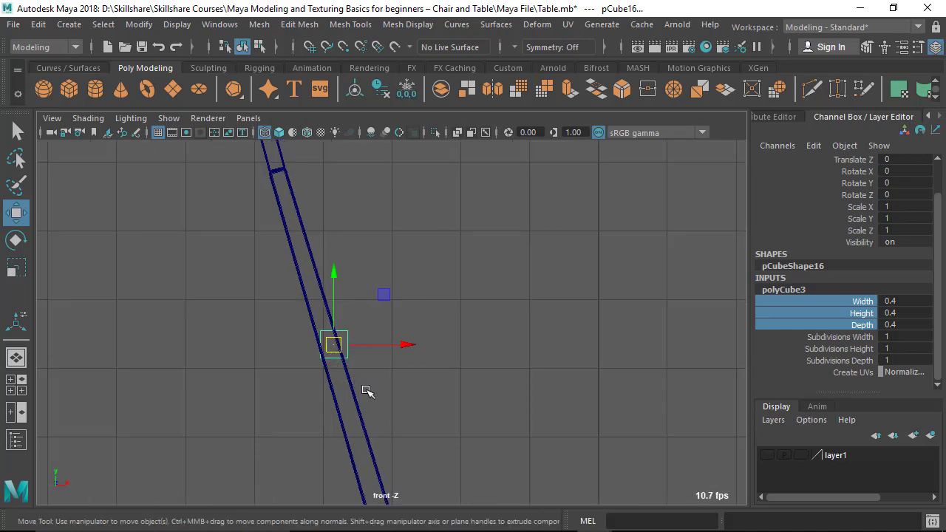
pyautogui.moveTo(479, 294); pyautogui.dragTo(476, 301, button='middle')
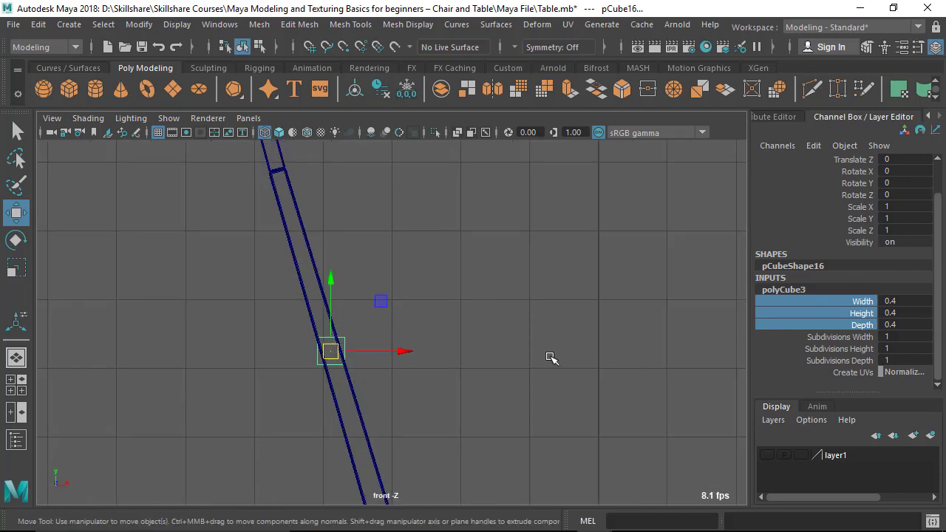
# Step: Reduce the cube's width, height and depth to 0.25 and rotate it about 18.686 degrees around Z to follow the post's slant
pyautogui.moveTo(838, 301); pyautogui.dragTo(839, 331)
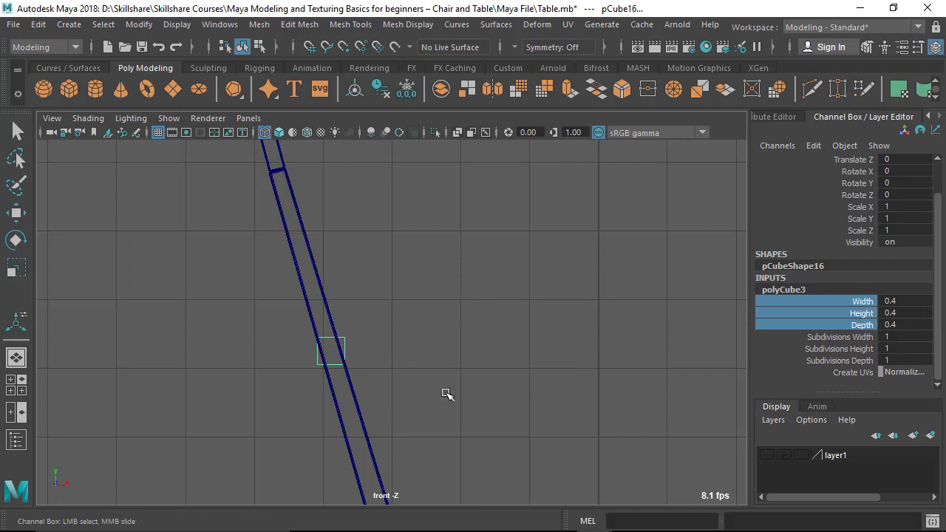
pyautogui.moveTo(462, 370); pyautogui.dragTo(447, 383, button='middle')
pyautogui.scroll(2, 399, 370)
pyautogui.press('e')
pyautogui.moveTo(366, 323); pyautogui.dragTo(352, 307)
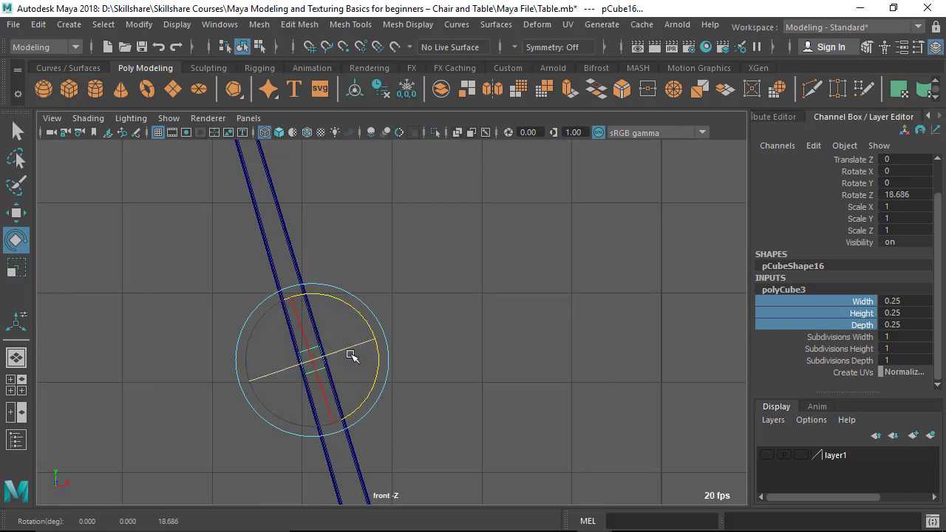
# Step: Stretch the tilted cube into a slat by setting its height to 3.35
pyautogui.click(857, 313)
pyautogui.moveTo(428, 285); pyautogui.dragTo(434, 284, button='middle')
pyautogui.keyDown('alt'); pyautogui.moveTo(477, 291); pyautogui.dragTo(381, 286, button='right'); pyautogui.keyUp('alt')
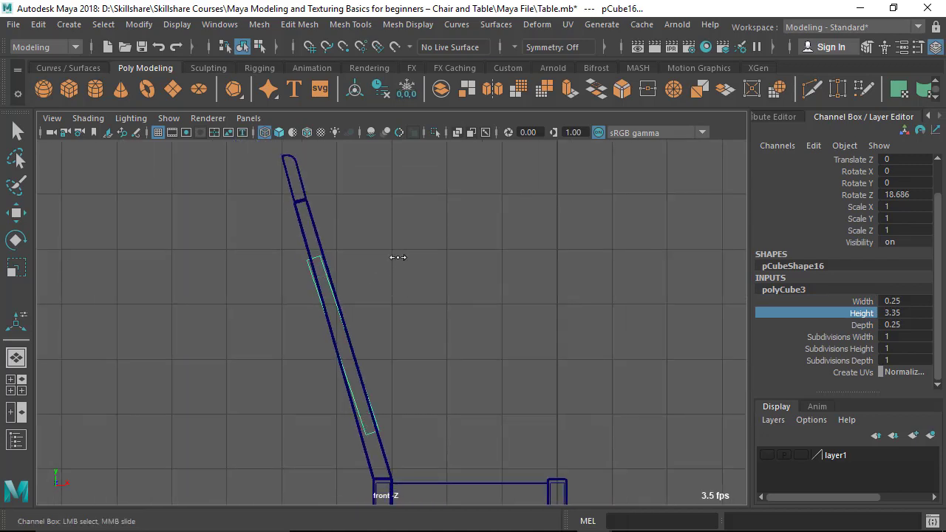
# Step: Raise the slat alongside the back post toward the top rail, to a Translate Y of about 4.849
pyautogui.press('w')
pyautogui.moveTo(342, 274); pyautogui.dragTo(346, 230)
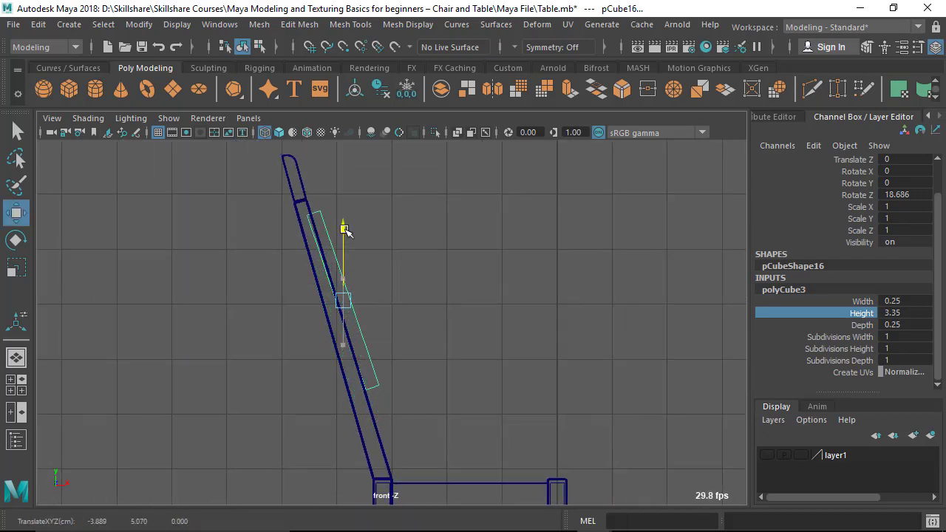
pyautogui.keyDown('alt'); pyautogui.moveTo(327, 255); pyautogui.dragTo(339, 245, button='middle'); pyautogui.keyUp('alt')
pyautogui.keyDown('alt'); pyautogui.moveTo(338, 288); pyautogui.dragTo(474, 404, button='right'); pyautogui.keyUp('alt')
pyautogui.keyDown('alt'); pyautogui.moveTo(357, 363); pyautogui.dragTo(377, 365, button='middle'); pyautogui.keyUp('alt')
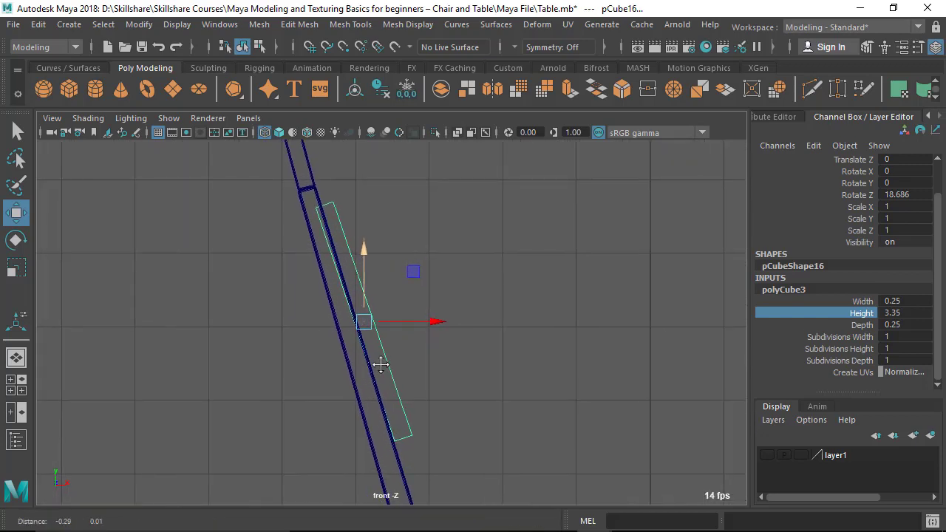
pyautogui.moveTo(369, 255); pyautogui.dragTo(369, 272)
pyautogui.keyDown('alt'); pyautogui.moveTo(354, 285); pyautogui.dragTo(358, 268, button='middle'); pyautogui.keyUp('alt')
pyautogui.keyDown('alt'); pyautogui.moveTo(343, 329); pyautogui.dragTo(367, 356, button='right'); pyautogui.keyUp('alt')
pyautogui.click(371, 274)
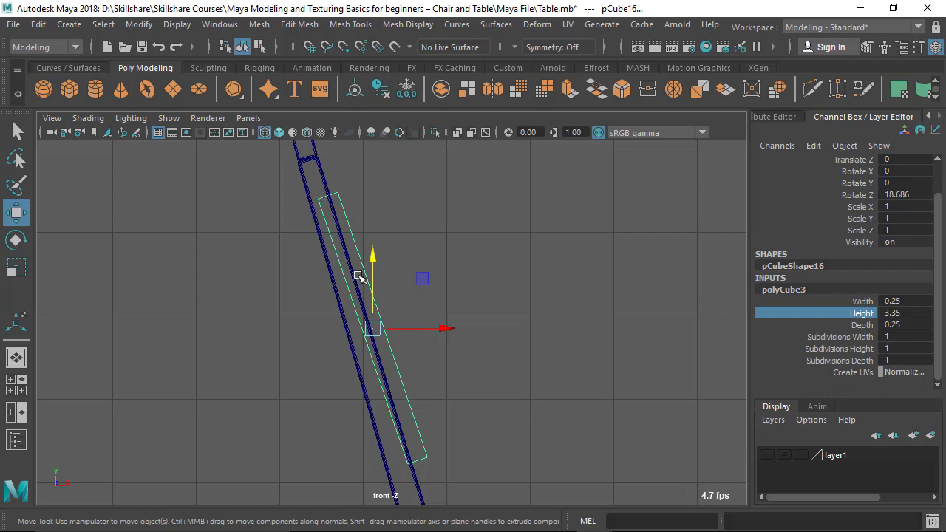
# Step: Set the Move Tool's axis orientation to Object so the slat can be moved along its own axes
pyautogui.doubleClick(16, 216)
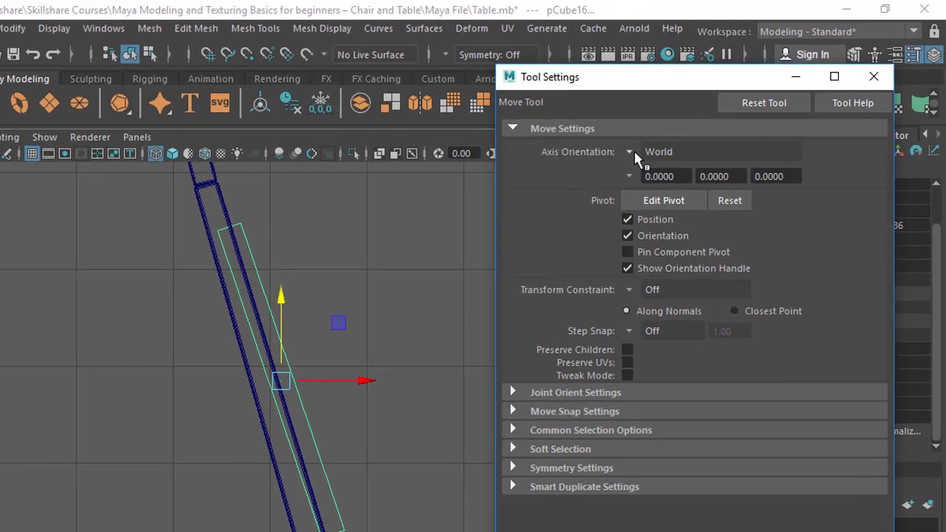
pyautogui.click(631, 154)
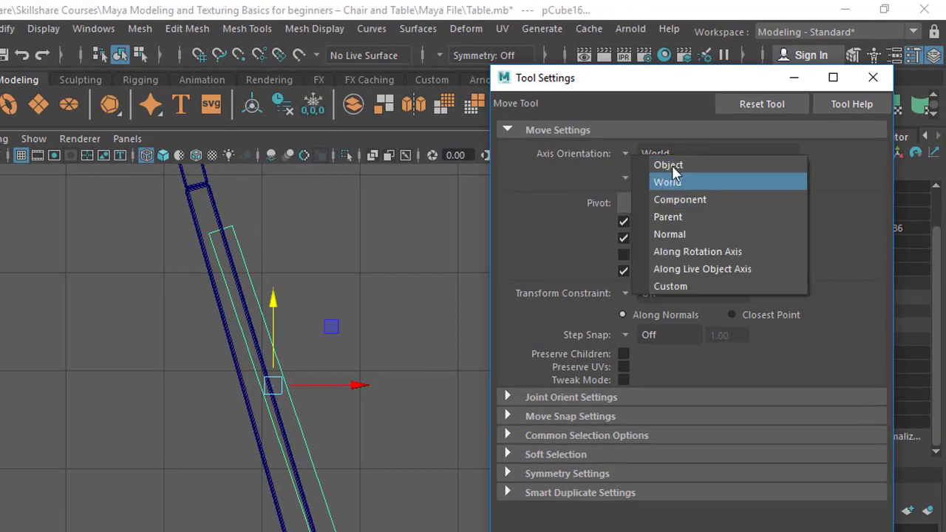
pyautogui.click(624, 158)
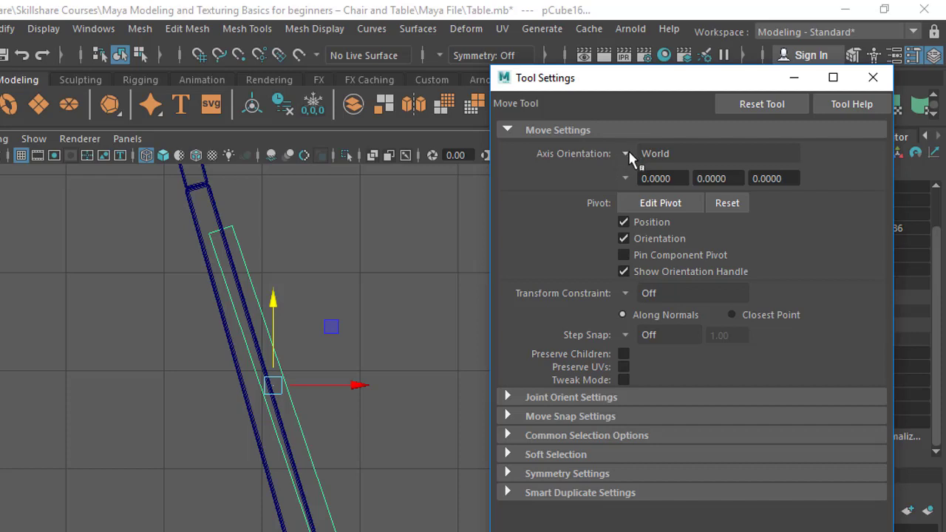
pyautogui.click(628, 153)
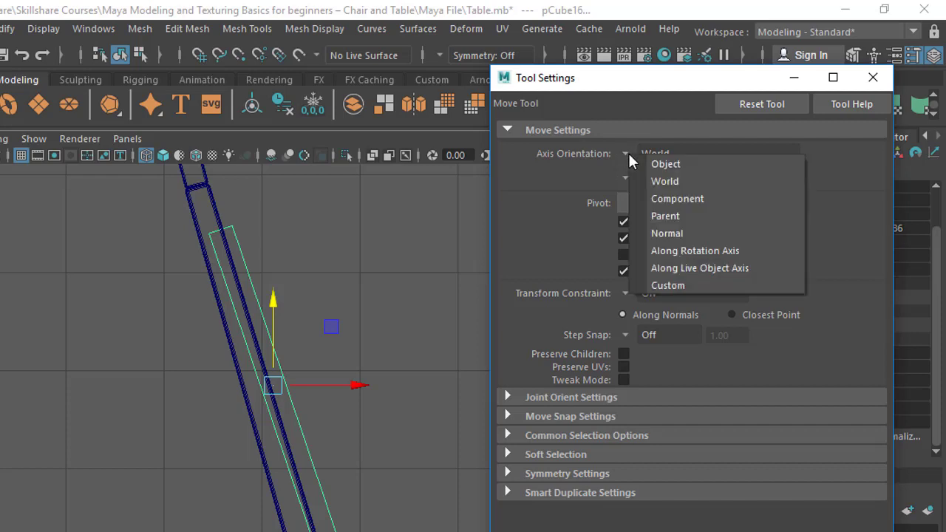
pyautogui.click(666, 164)
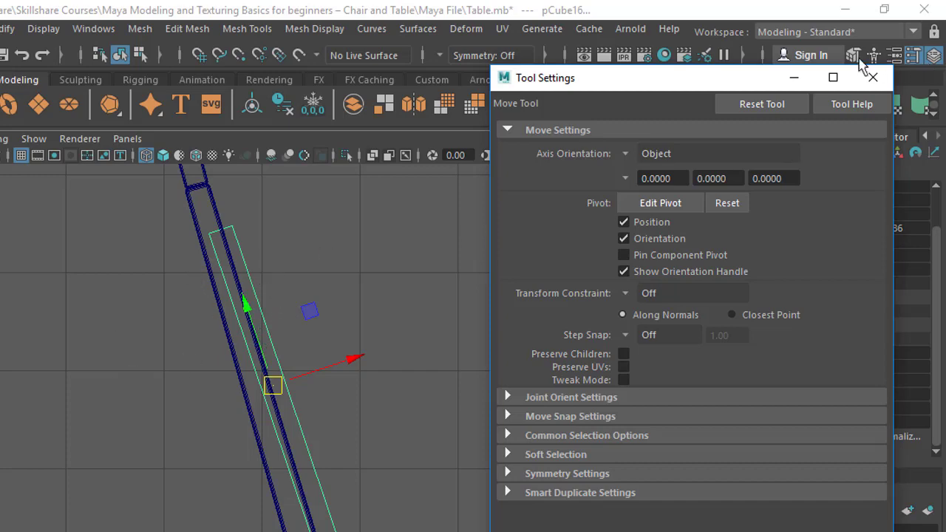
pyautogui.click(873, 77)
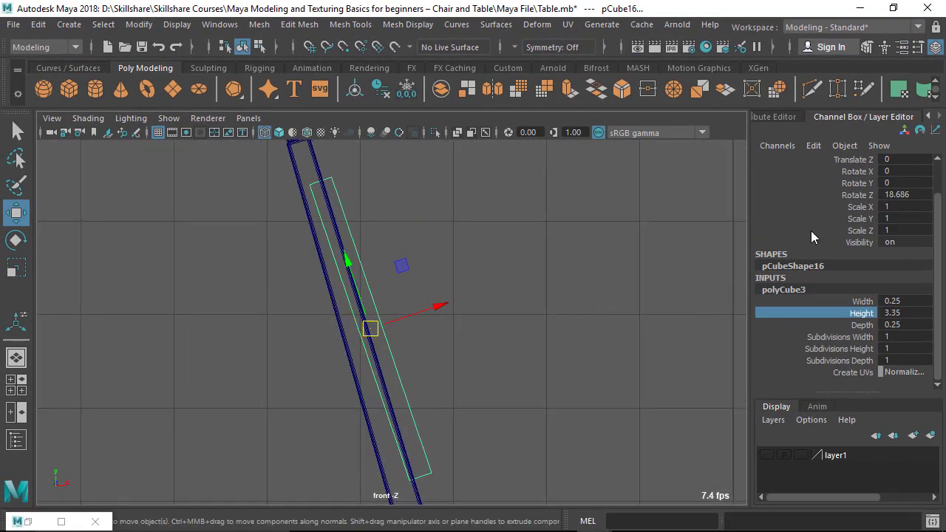
# Step: Shift the slat into the back post's outline and adjust its Rotate Z to 16.247 to match the slant
pyautogui.scroll(2, 869, 214)
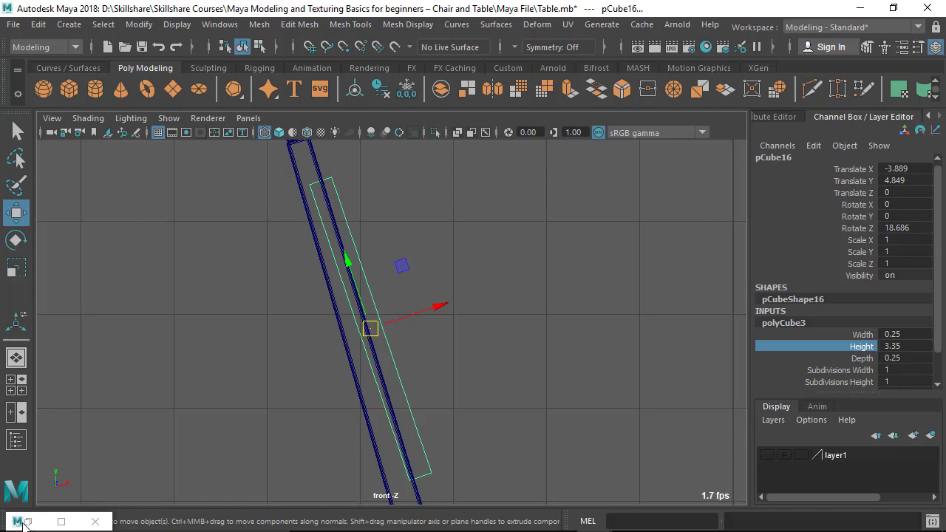
pyautogui.keyDown('alt'); pyautogui.moveTo(301, 318); pyautogui.dragTo(336, 323, button='right'); pyautogui.keyUp('alt')
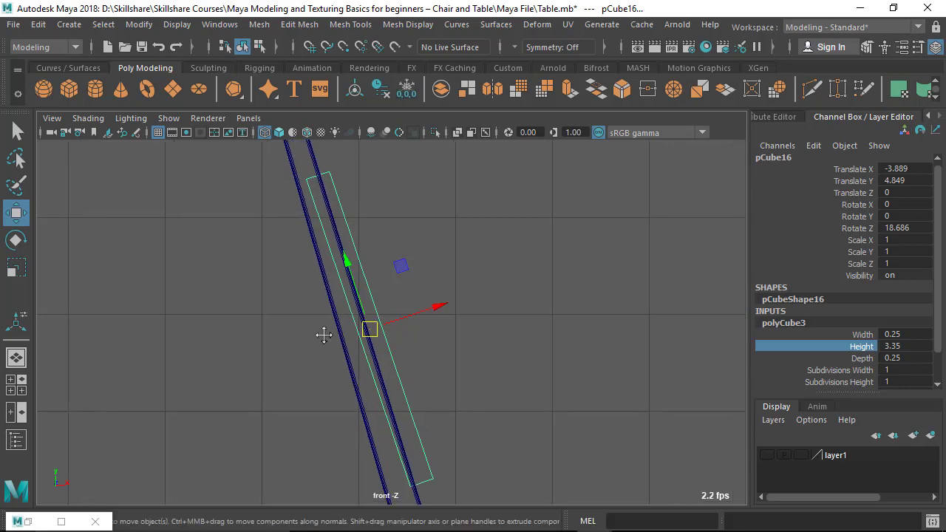
pyautogui.keyDown('alt'); pyautogui.moveTo(336, 323); pyautogui.dragTo(313, 341, button='middle'); pyautogui.keyUp('alt')
pyautogui.moveTo(416, 325); pyautogui.dragTo(401, 338, button='middle')
pyautogui.press('e')
pyautogui.moveTo(364, 296); pyautogui.dragTo(367, 299)
pyautogui.keyDown('alt'); pyautogui.moveTo(395, 364); pyautogui.dragTo(404, 309, button='middle'); pyautogui.keyUp('alt')
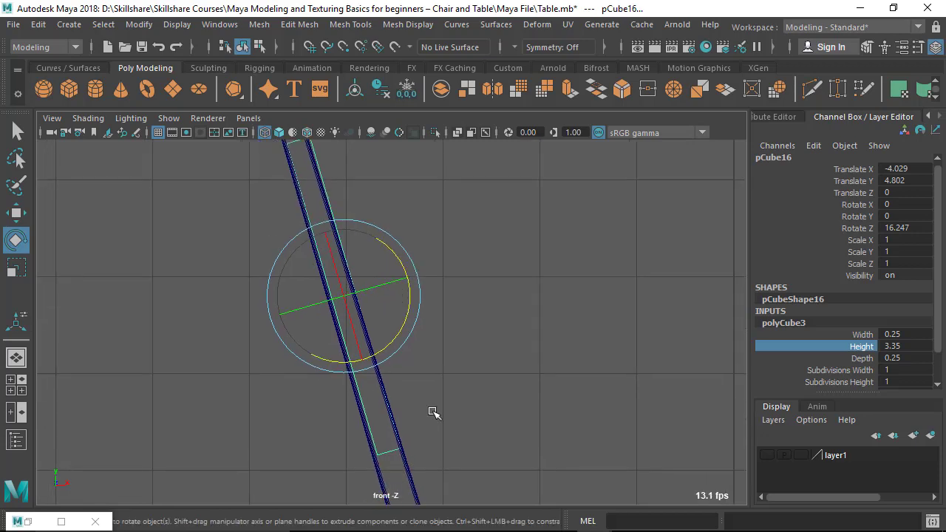
# Step: Slide the slat up along its axis into the top rail and center it in the post's thickness, at about X -4.214, Y 5.374
pyautogui.press('w')
pyautogui.keyDown('alt'); pyautogui.moveTo(363, 338); pyautogui.dragTo(337, 333, button='middle'); pyautogui.keyUp('alt')
pyautogui.moveTo(333, 310); pyautogui.dragTo(328, 254)
pyautogui.keyDown('alt'); pyautogui.moveTo(323, 266); pyautogui.dragTo(320, 299, button='middle'); pyautogui.keyUp('alt')
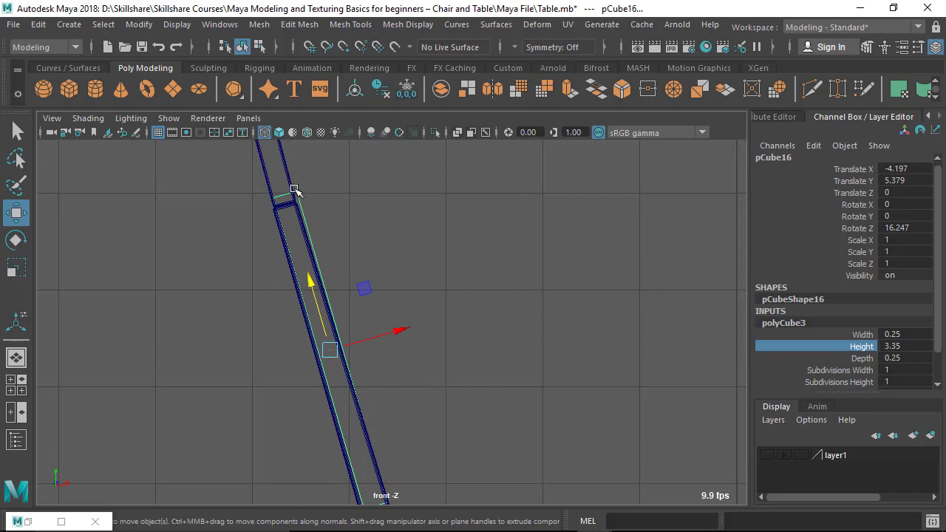
pyautogui.keyDown('alt'); pyautogui.moveTo(295, 190); pyautogui.dragTo(273, 212, button='middle'); pyautogui.keyUp('alt')
pyautogui.moveTo(521, 521)
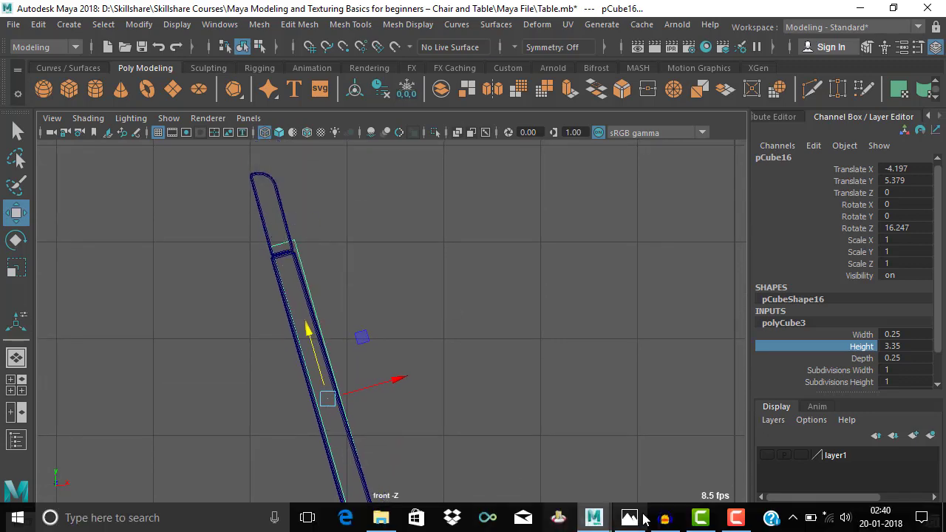
pyautogui.click(637, 519)
pyautogui.click(638, 519)
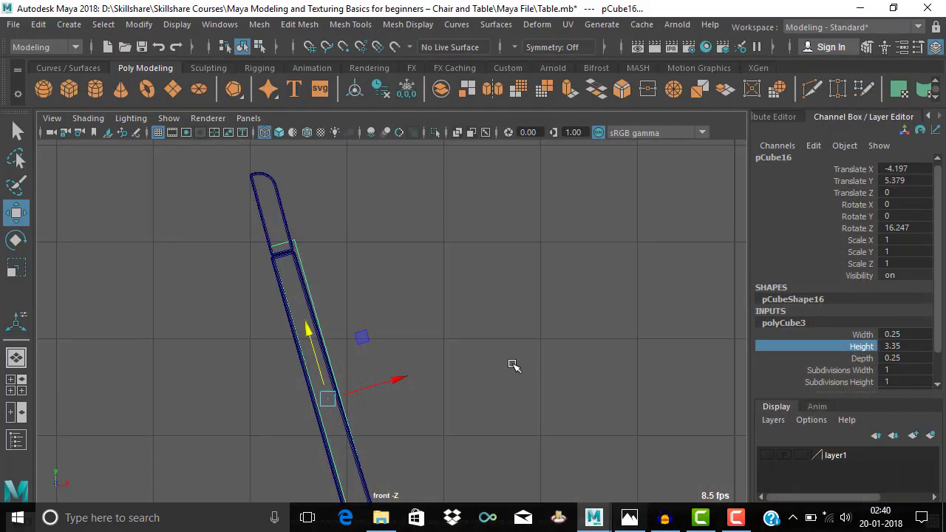
pyautogui.keyDown('alt'); pyautogui.moveTo(370, 256); pyautogui.dragTo(416, 169, button='middle'); pyautogui.keyUp('alt')
pyautogui.scroll(1, 385, 304)
pyautogui.moveTo(434, 296); pyautogui.dragTo(439, 299)
# Step: Inspect the slat in the perspective view and compare its length and thickness with the slats in the reference photo
pyautogui.press('space')
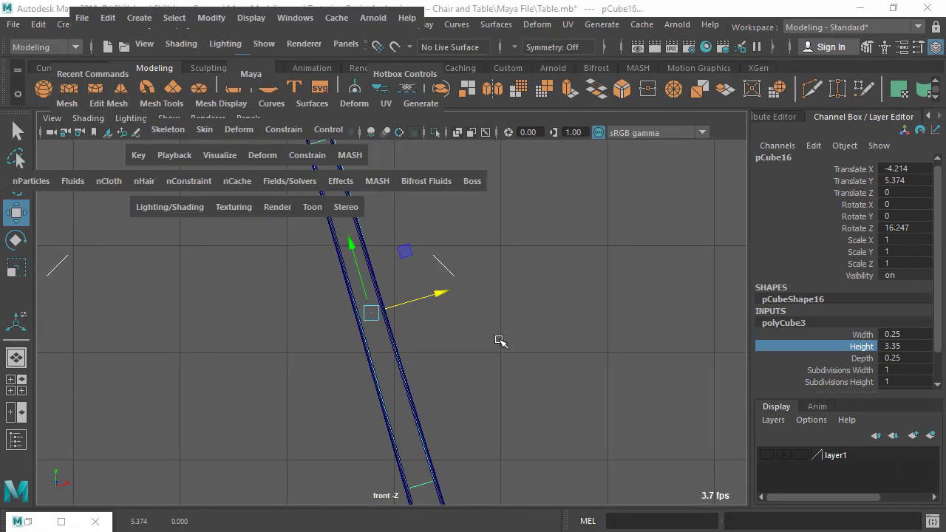
pyautogui.press('space')
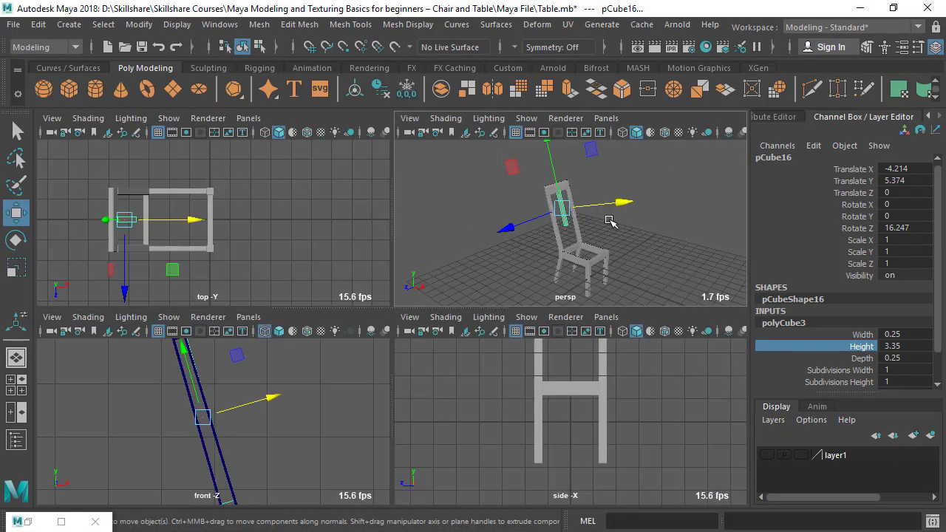
pyautogui.keyDown('alt'); pyautogui.moveTo(339, 302); pyautogui.dragTo(423, 374); pyautogui.keyUp('alt')
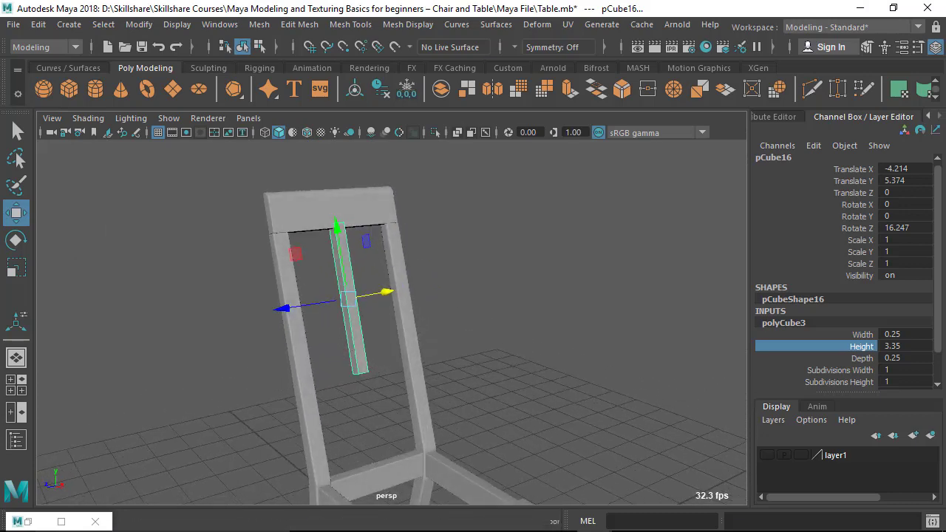
pyautogui.click(628, 520)
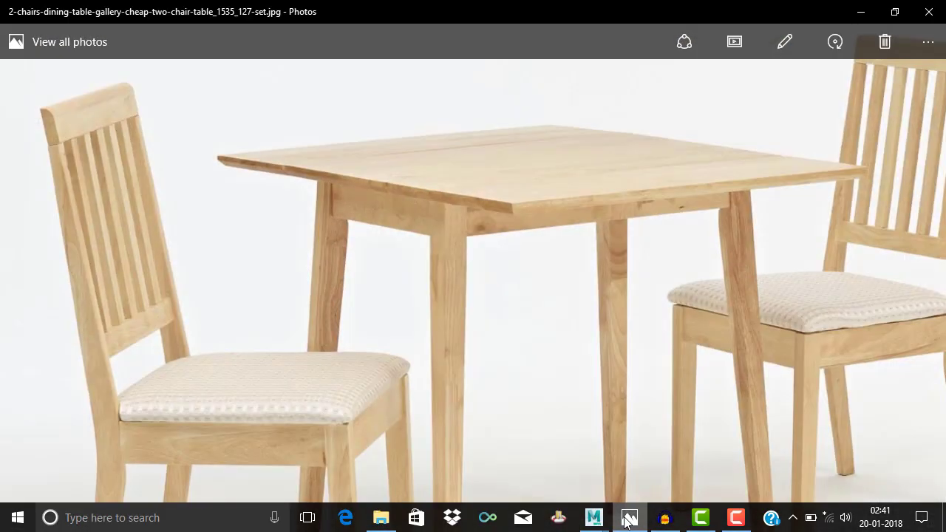
pyautogui.click(628, 520)
pyautogui.keyDown('alt'); pyautogui.moveTo(450, 397); pyautogui.dragTo(441, 316); pyautogui.keyUp('alt')
pyautogui.keyDown('alt'); pyautogui.moveTo(322, 329); pyautogui.dragTo(383, 318); pyautogui.keyUp('alt')
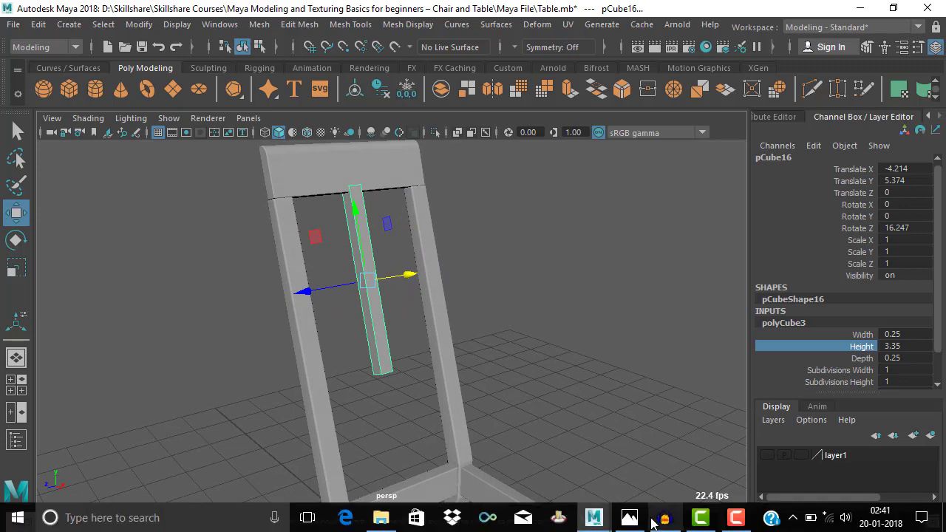
pyautogui.click(630, 519)
pyautogui.click(630, 519)
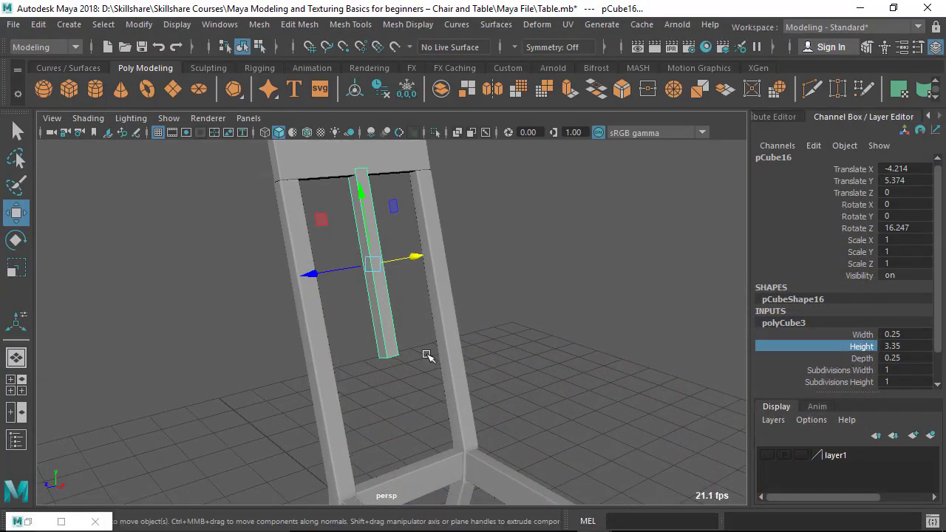
# Step: Lengthen the backrest slat by setting its height to 4.02
pyautogui.click(862, 358)
pyautogui.click(862, 346)
pyautogui.moveTo(524, 288); pyautogui.dragTo(540, 288, button='middle')
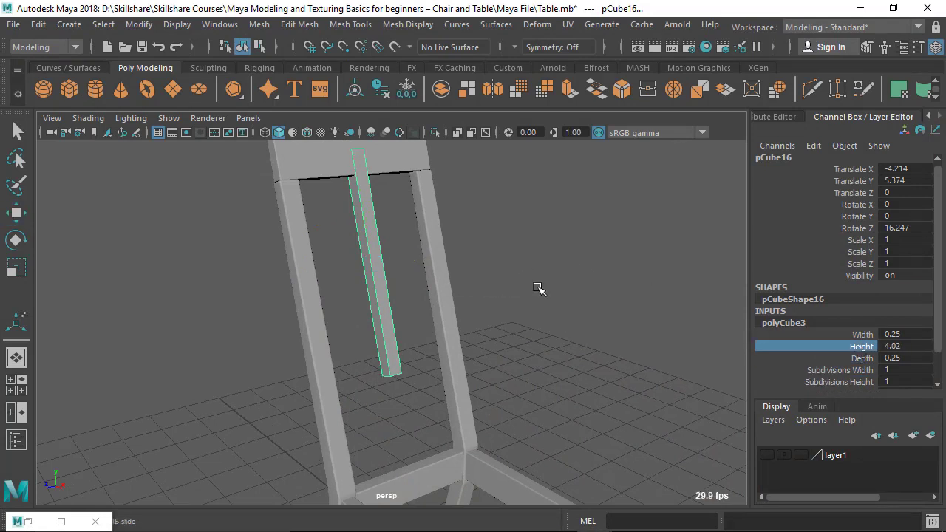
# Step: Slide the slat down until its top meets the rail's underside, and slim it to Scale X 0.785 and Scale Z 0.875
pyautogui.press('w')
pyautogui.moveTo(362, 196); pyautogui.dragTo(289, 291)
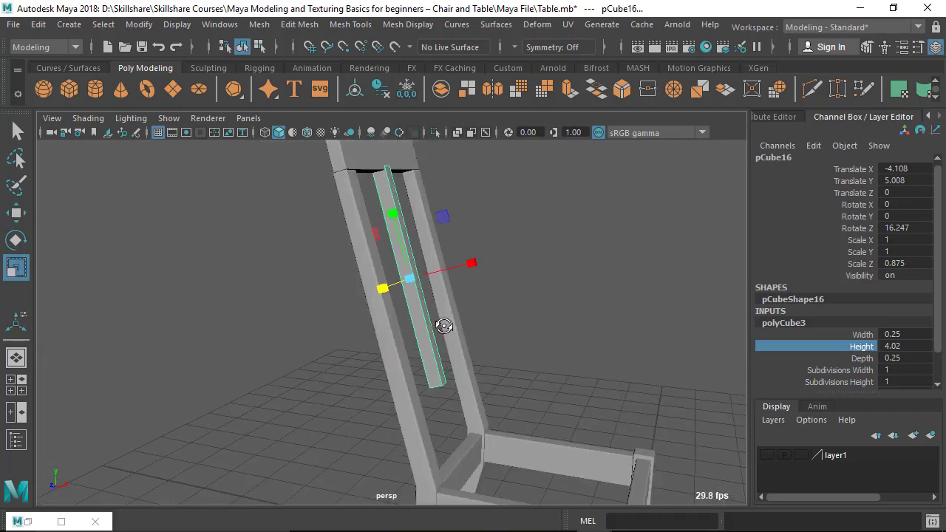
pyautogui.keyDown('alt'); pyautogui.moveTo(448, 325); pyautogui.dragTo(410, 326); pyautogui.keyUp('alt')
pyautogui.scroll(1, 410, 325)
pyautogui.moveTo(438, 277); pyautogui.dragTo(425, 288)
pyautogui.keyDown('alt'); pyautogui.moveTo(425, 289); pyautogui.dragTo(363, 221); pyautogui.keyUp('alt')
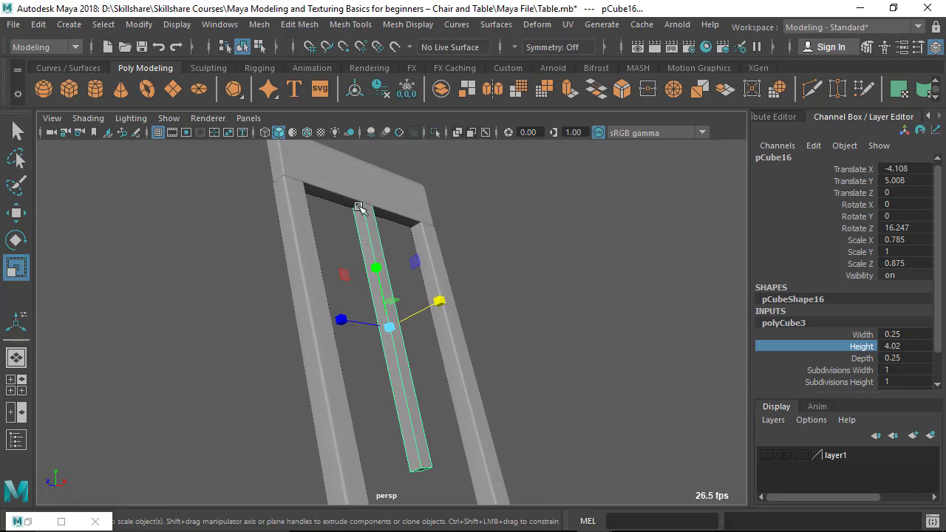
pyautogui.keyDown('alt'); pyautogui.moveTo(377, 229); pyautogui.dragTo(338, 317); pyautogui.keyUp('alt')
pyautogui.keyDown('alt'); pyautogui.moveTo(338, 317); pyautogui.dragTo(355, 260, button='middle'); pyautogui.keyUp('alt')
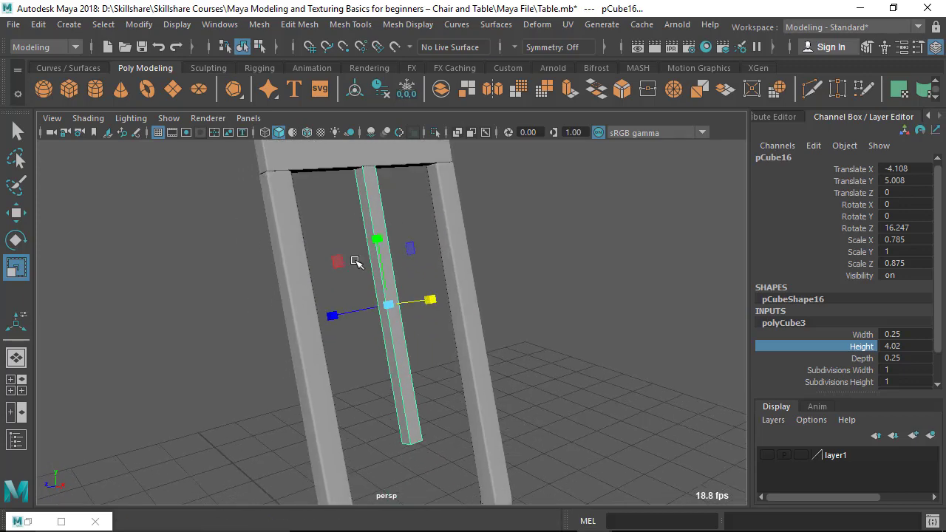
# Step: Bevel all edges of the single backrest slat
pyautogui.moveTo(374, 214); pyautogui.dragTo(389, 34, button='right')
pyautogui.keyDown('alt'); pyautogui.moveTo(418, 214); pyautogui.dragTo(236, 506); pyautogui.keyUp('alt')
pyautogui.keyDown('alt'); pyautogui.moveTo(357, 355); pyautogui.dragTo(359, 179); pyautogui.keyUp('alt')
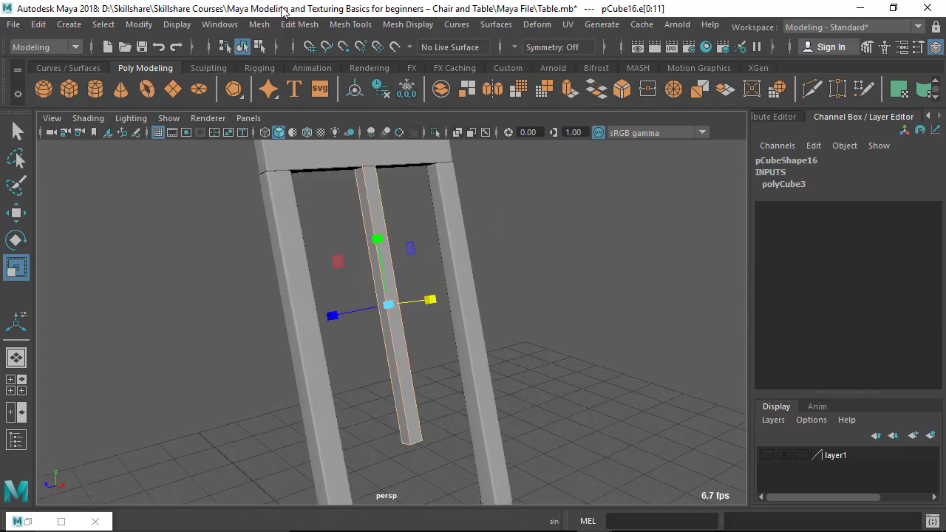
pyautogui.click(300, 25)
pyautogui.click(312, 76)
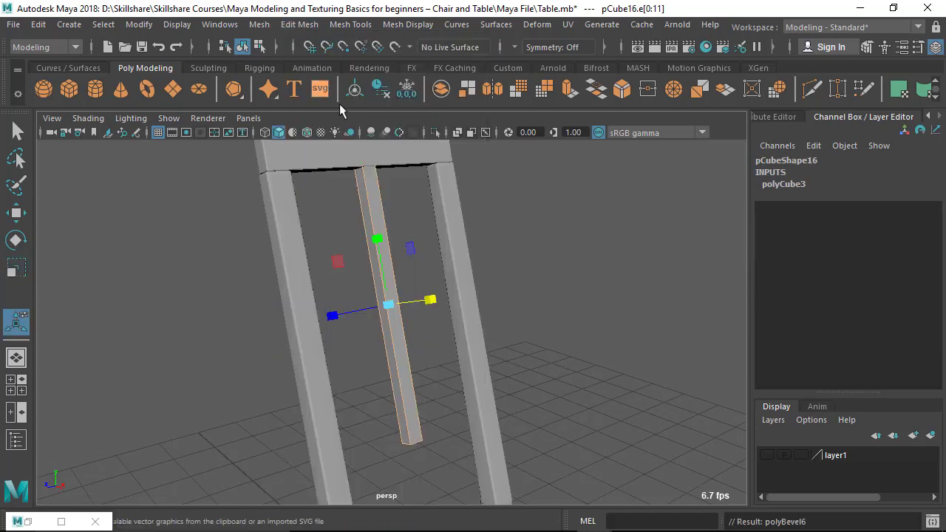
pyautogui.press('f')
pyautogui.scroll(-5, 378, 306)
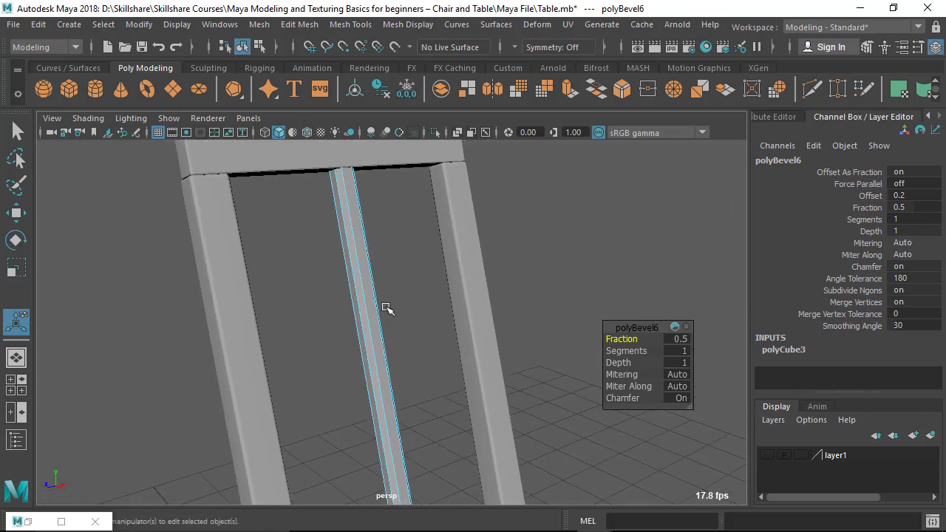
# Step: Set the slat's bevel to a fraction of about 0.21 with 2 segments, and return to object selection with the slat selected
pyautogui.moveTo(625, 337); pyautogui.dragTo(601, 349)
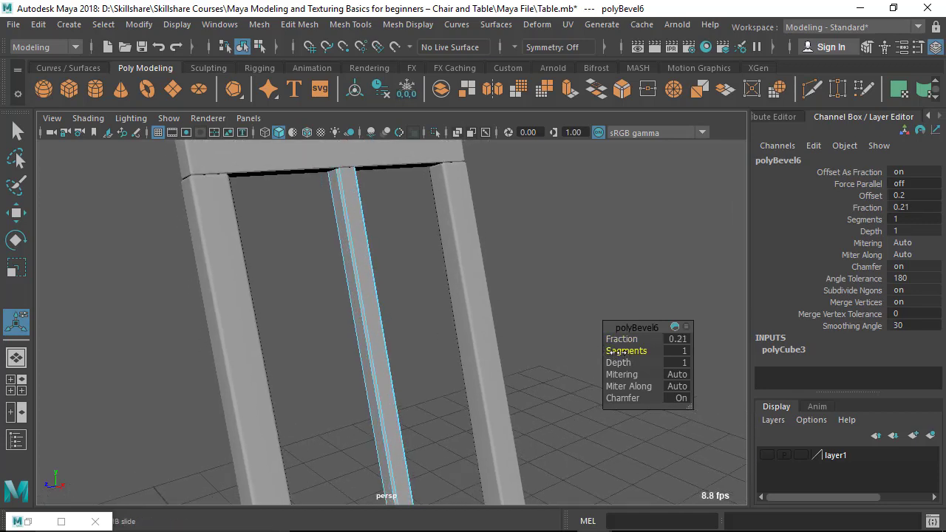
pyautogui.scroll(4, 340, 298)
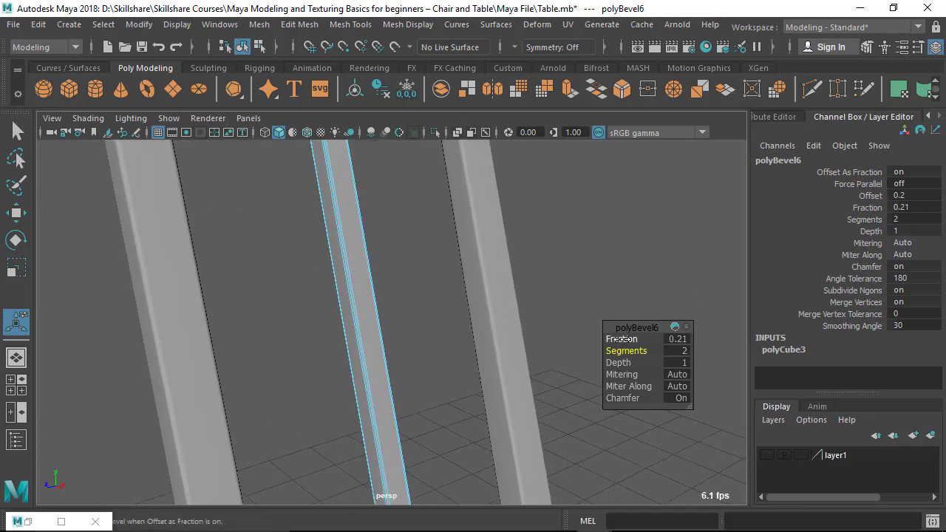
pyautogui.moveTo(622, 338); pyautogui.dragTo(628, 339)
pyautogui.moveTo(361, 269); pyautogui.dragTo(429, 72, button='right')
pyautogui.press('q')
pyautogui.click(610, 219)
pyautogui.keyDown('alt'); pyautogui.moveTo(567, 256); pyautogui.dragTo(354, 266); pyautogui.keyUp('alt')
pyautogui.click(356, 265)
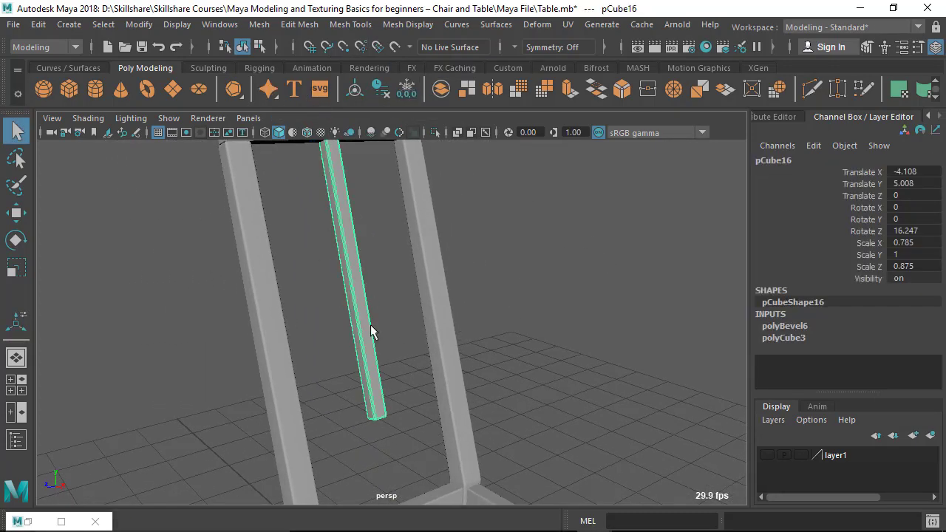
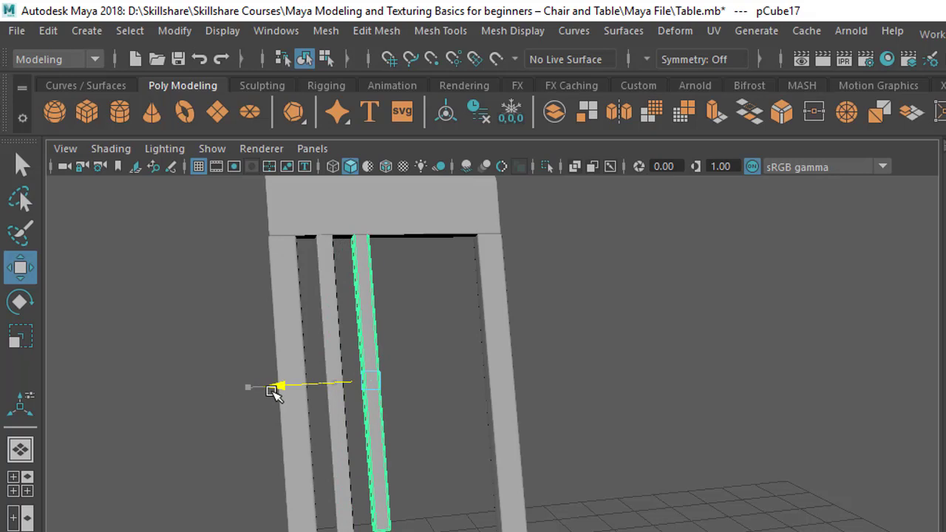
# Step: Try to fill the backrest with evenly spaced slats by repeating Duplicate with Transform six times from the second slat
pyautogui.moveTo(271, 391); pyautogui.dragTo(271, 391)
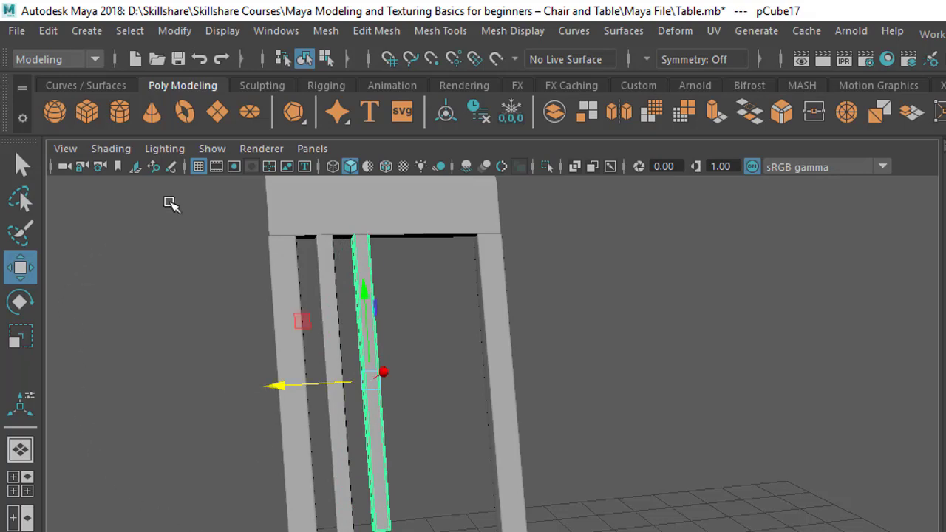
pyautogui.click(56, 33)
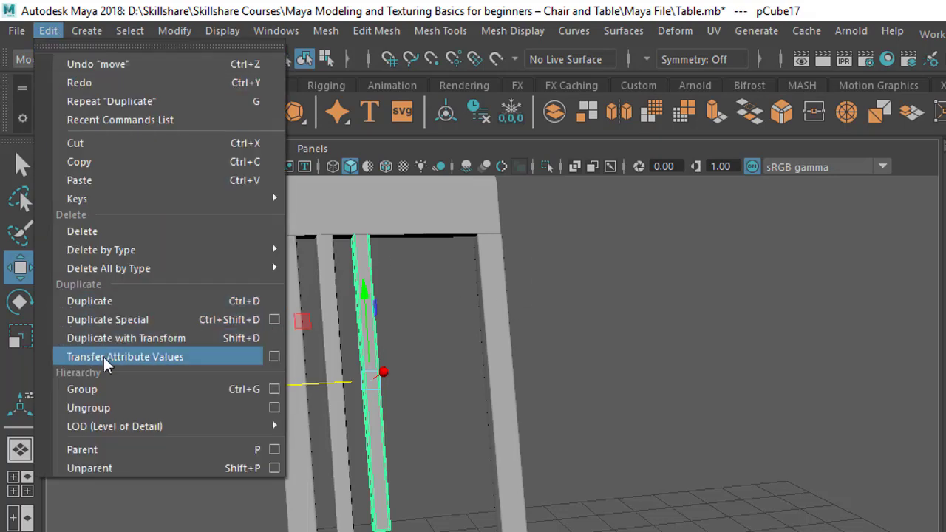
pyautogui.click(173, 342)
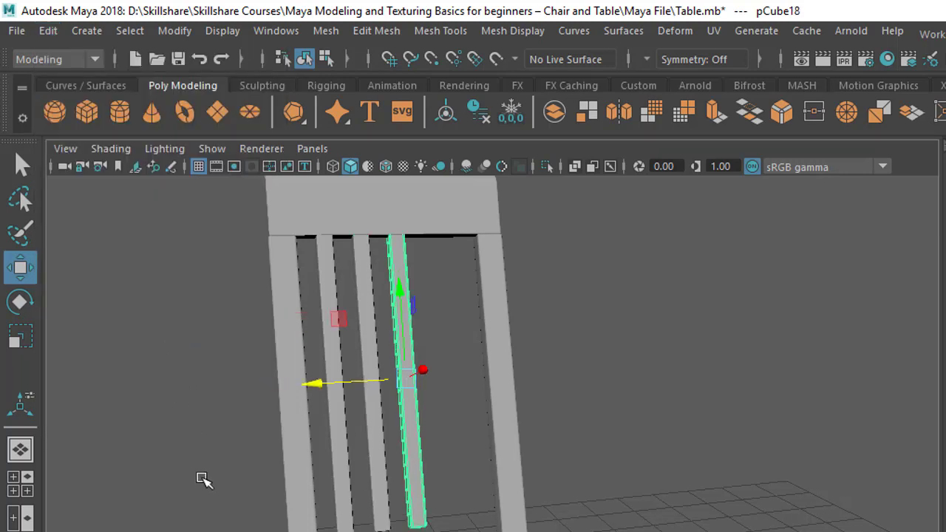
pyautogui.hotkey('shift', 'd')
pyautogui.hotkey('shift', 'd')
pyautogui.hotkey('shift', 'd')
pyautogui.hotkey('shift', 'd')
pyautogui.hotkey('shift', 'd')
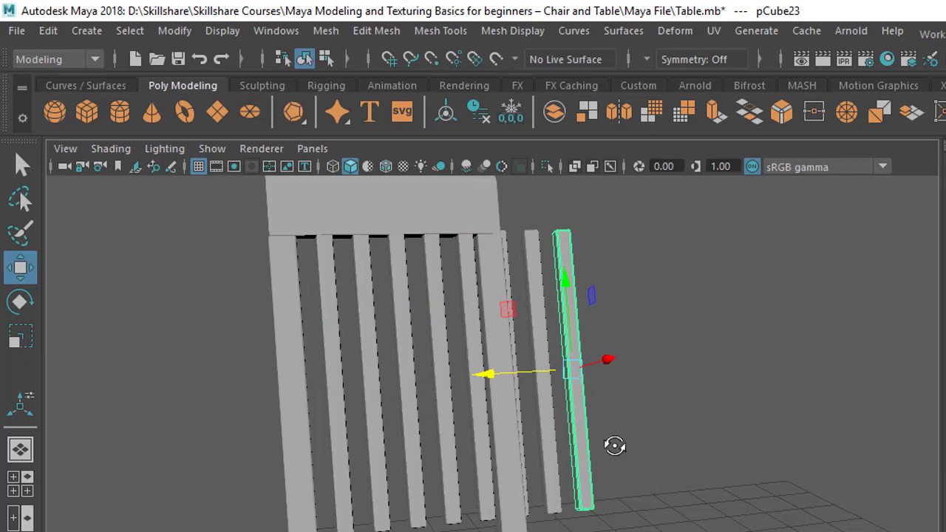
# Step: Delete all the slat copies, keeping only the first slat beside the post
pyautogui.keyDown('alt'); pyautogui.moveTo(627, 446); pyautogui.dragTo(605, 444); pyautogui.keyUp('alt')
pyautogui.moveTo(351, 462); pyautogui.dragTo(602, 508)
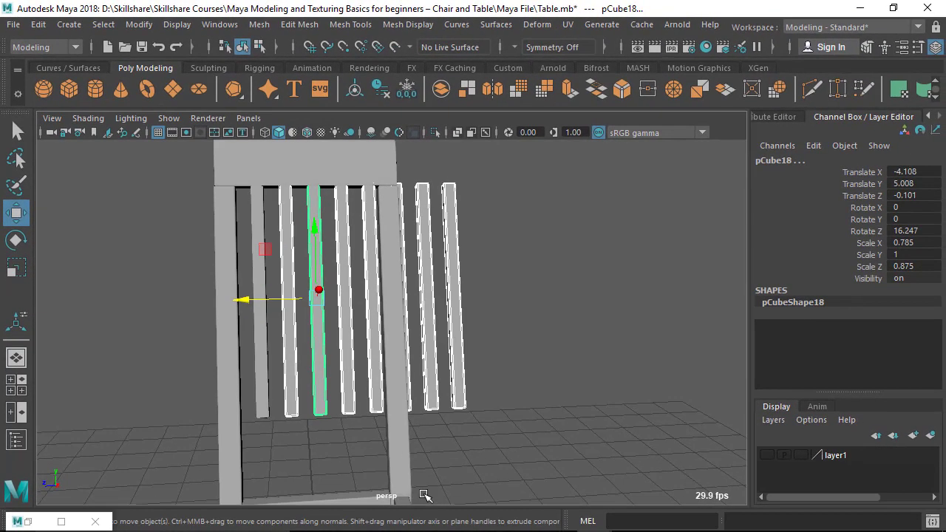
pyautogui.press('Delete')
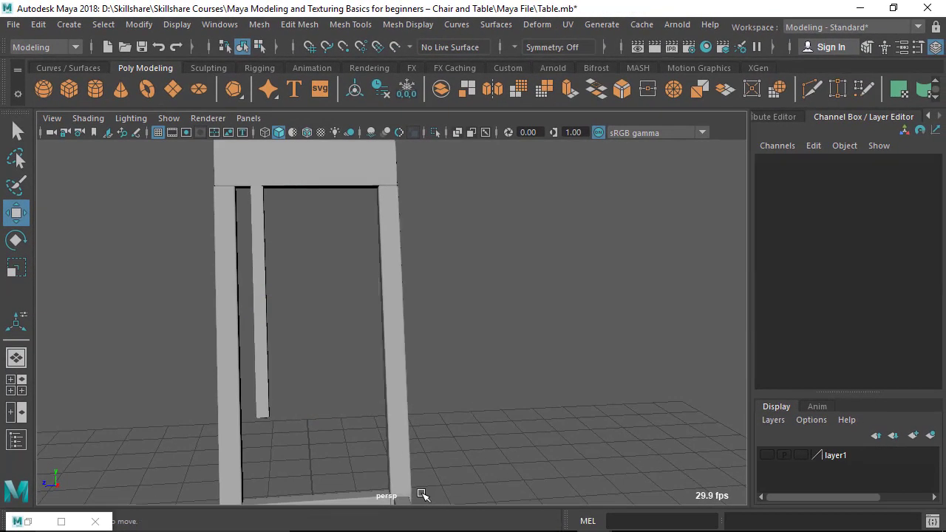
# Step: Try placing a duplicate of the first slat beside it at about Translate Z 0.461, and discard the copy
pyautogui.click(265, 343)
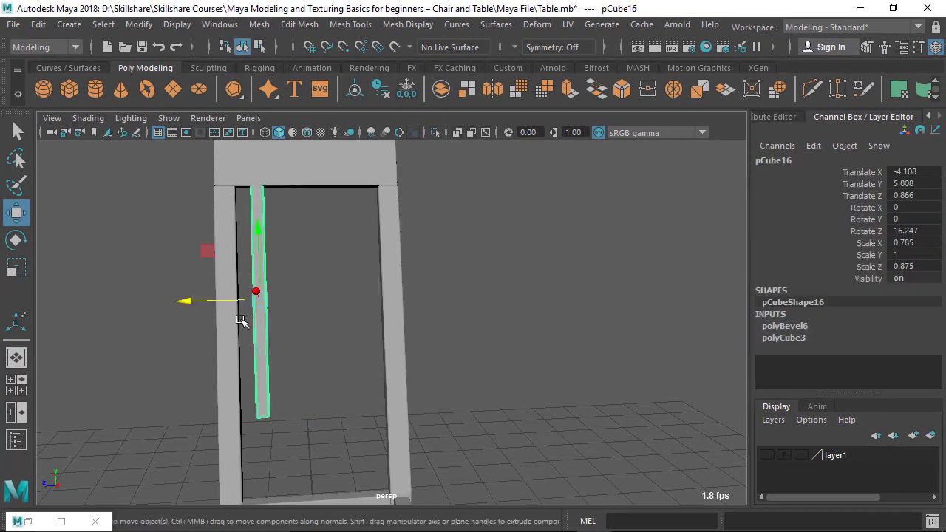
pyautogui.hotkey('ctrl', 'd')
pyautogui.moveTo(183, 300); pyautogui.dragTo(212, 305)
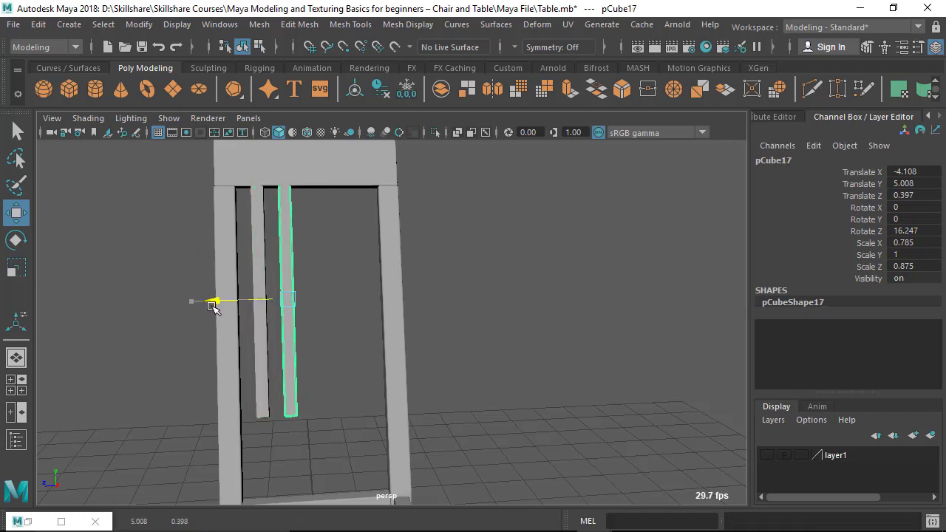
pyautogui.click(618, 276)
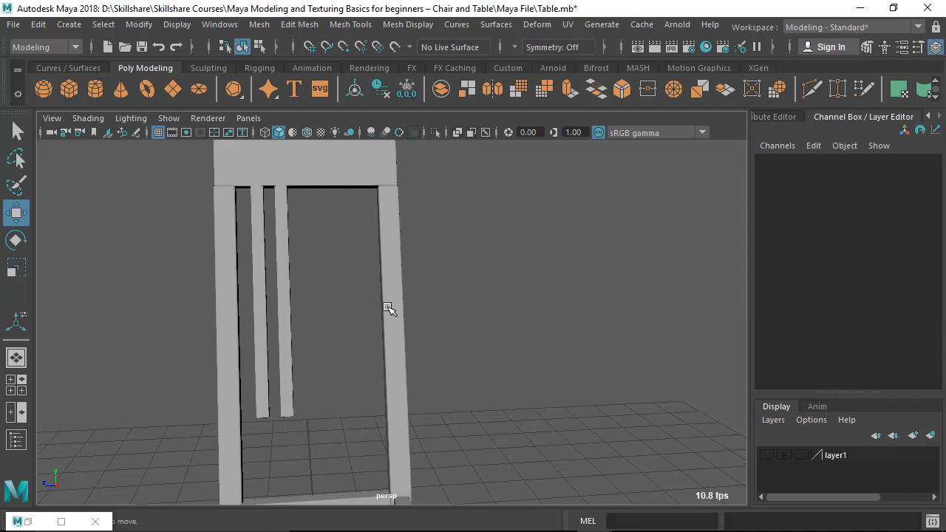
pyautogui.click(281, 313)
pyautogui.hotkey('ctrl', 'd')
pyautogui.keyDown('shift'); pyautogui.click(290, 366); pyautogui.keyUp('shift')
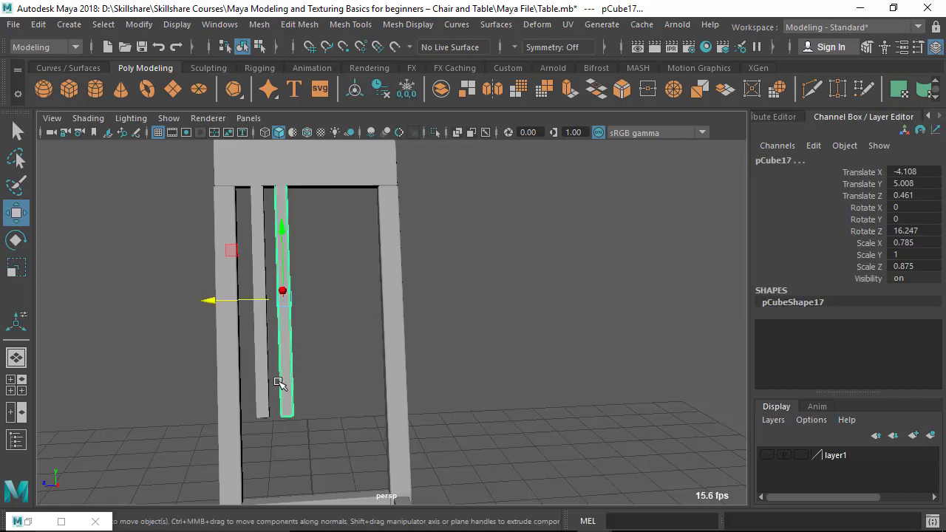
pyautogui.click(276, 379)
pyautogui.click(267, 359)
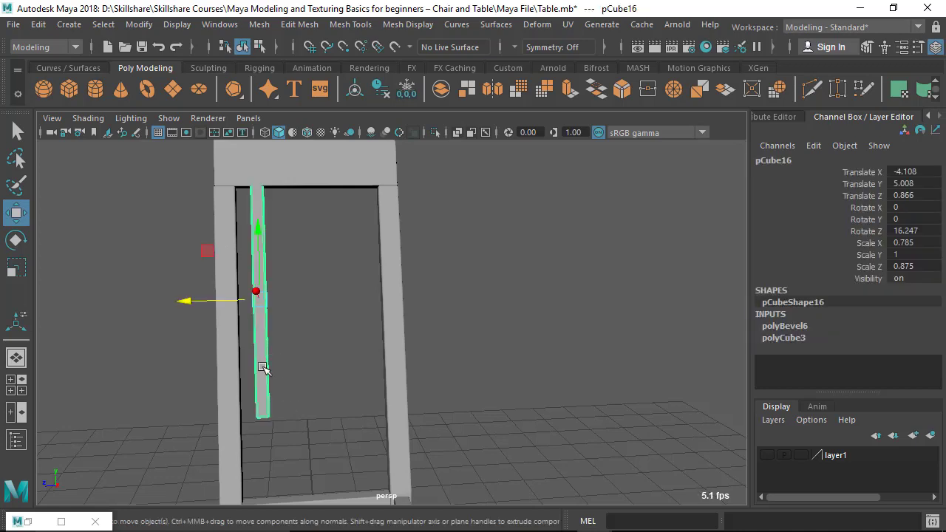
# Step: Duplicate the first slat to Translate Z 0.448 and repeat the duplicate with transform three times, making five evenly spaced slats
pyautogui.hotkey('ctrl', 'd')
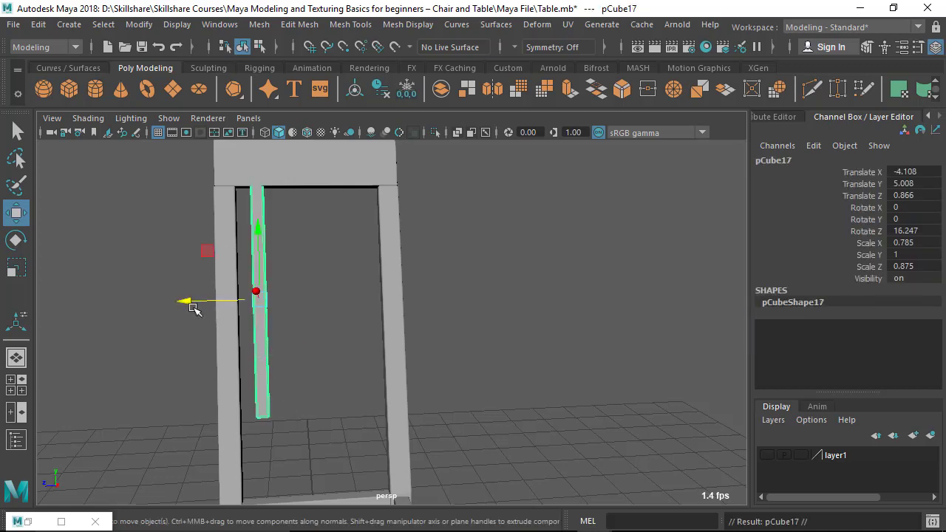
pyautogui.moveTo(185, 300); pyautogui.dragTo(213, 304)
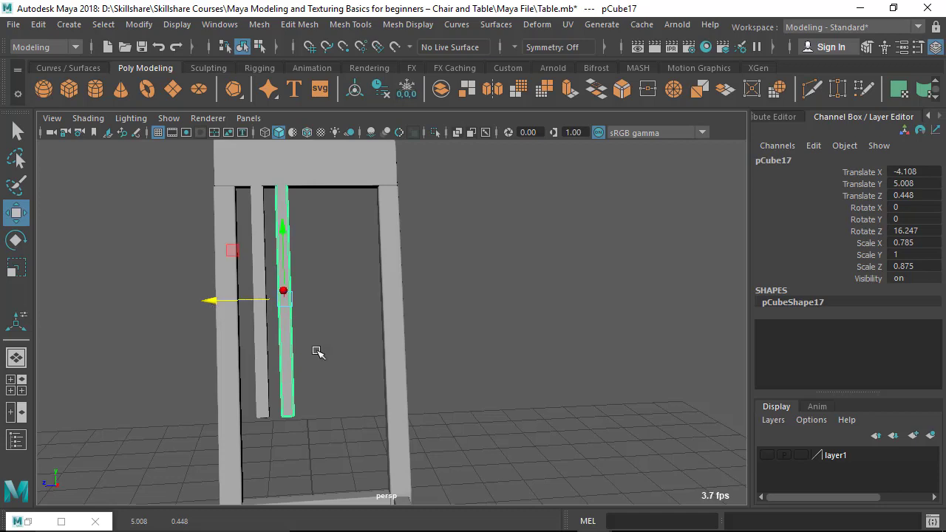
pyautogui.hotkey('shift', 'd')
pyautogui.hotkey('shift', 'd')
pyautogui.hotkey('shift', 'd')
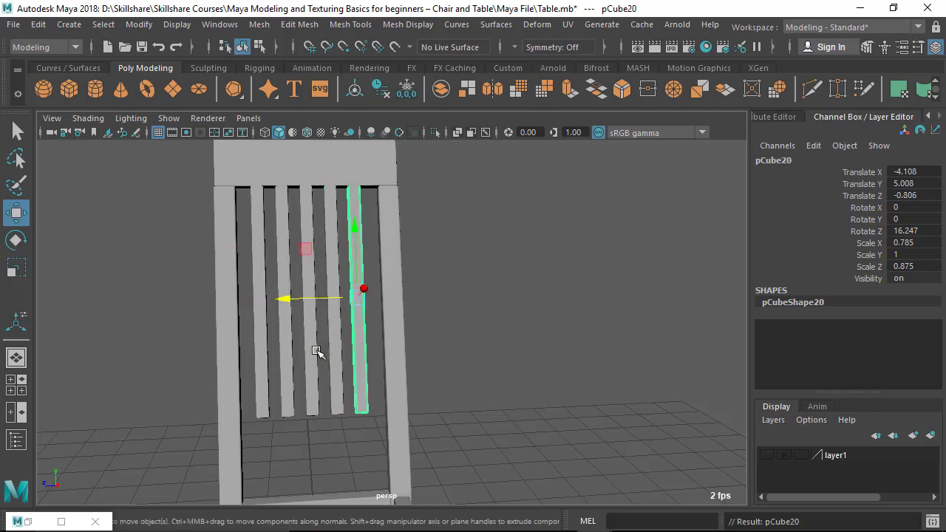
# Step: Make one of the back posts a live surface for building the rail beneath the slats
pyautogui.click(466, 348)
pyautogui.keyDown('alt'); pyautogui.moveTo(476, 353); pyautogui.dragTo(327, 323); pyautogui.keyUp('alt')
pyautogui.keyDown('alt'); pyautogui.moveTo(328, 323); pyautogui.dragTo(348, 337, button='right'); pyautogui.keyUp('alt')
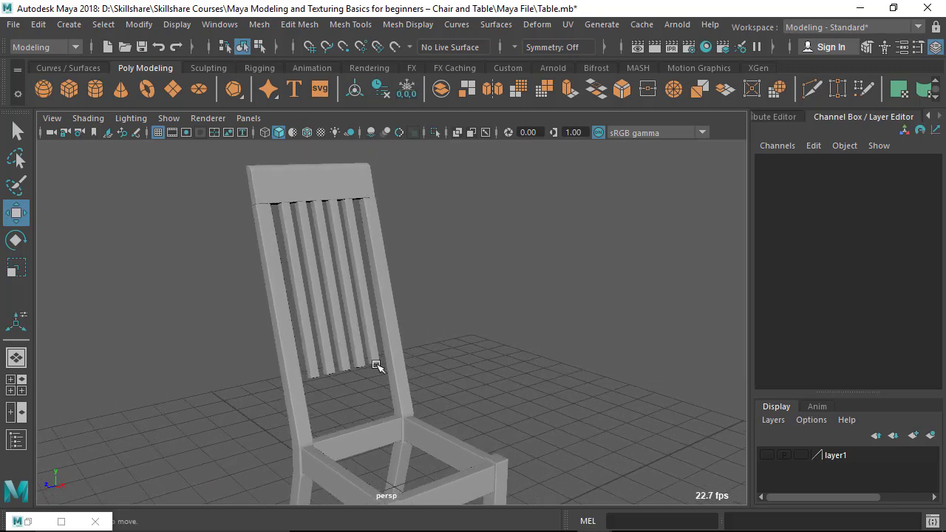
pyautogui.keyDown('alt'); pyautogui.moveTo(343, 350); pyautogui.dragTo(325, 357); pyautogui.keyUp('alt')
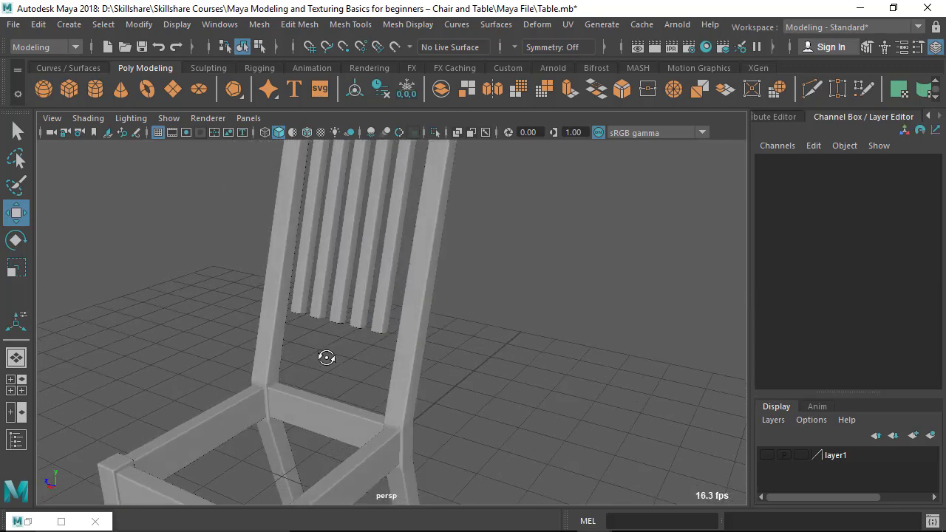
pyautogui.scroll(1, 302, 326)
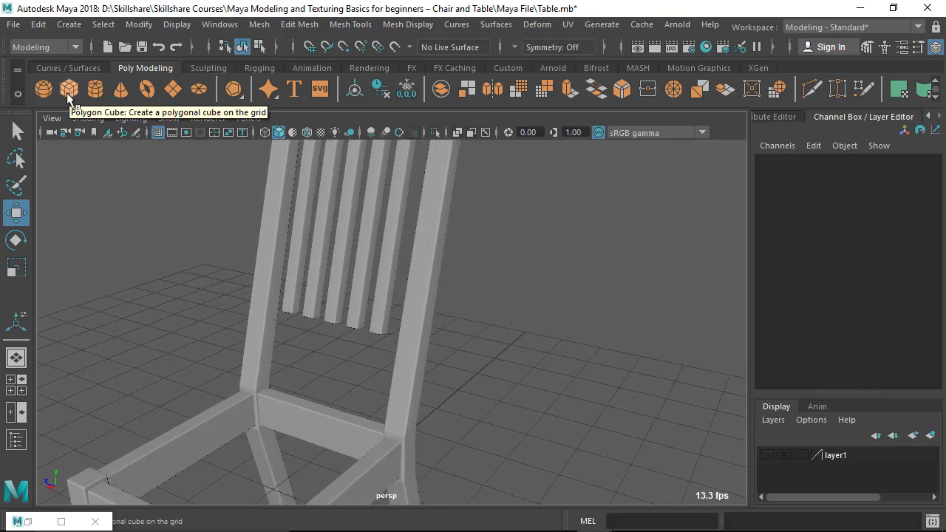
pyautogui.click(69, 24)
pyautogui.click(355, 401)
pyautogui.keyDown('alt'); pyautogui.moveTo(355, 401); pyautogui.dragTo(334, 399); pyautogui.keyUp('alt')
pyautogui.moveTo(228, 280); pyautogui.dragTo(259, 328)
pyautogui.click(394, 46)
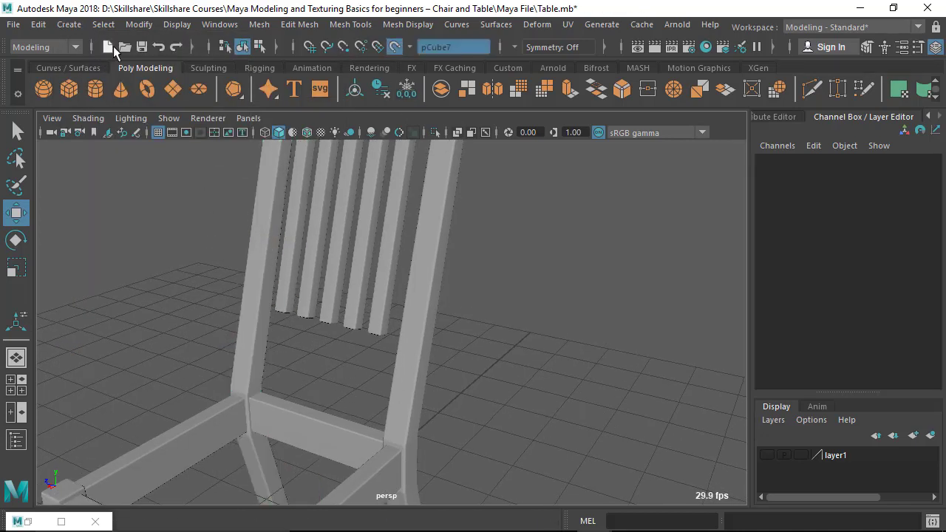
# Step: Enable interactive creation and draw a cube rail between the back posts below the slats, about 0.132 by 2.819 by 0.398
pyautogui.click(71, 23)
pyautogui.moveTo(113, 77)
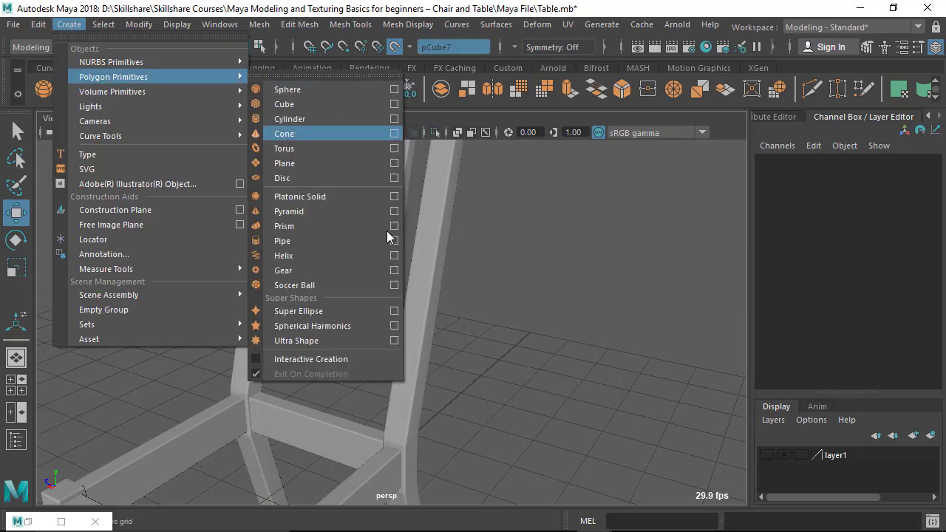
pyautogui.click(329, 359)
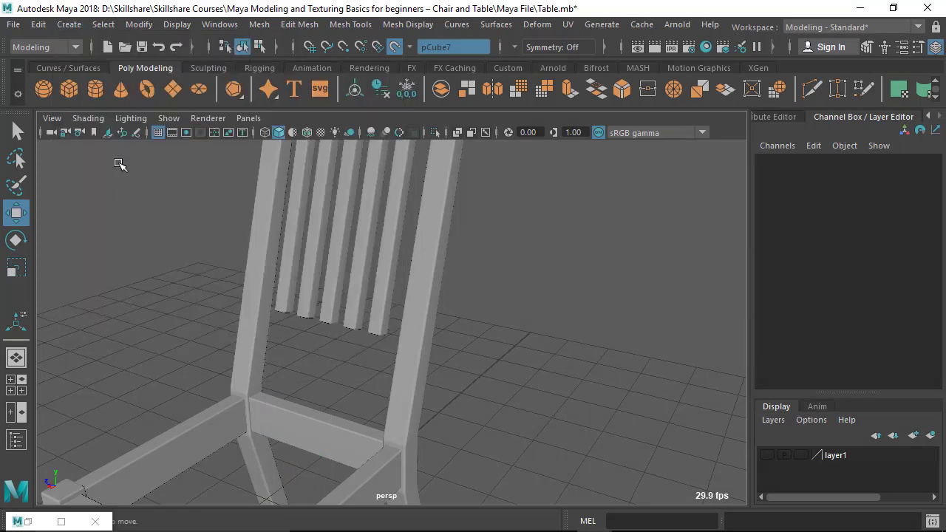
pyautogui.click(94, 92)
pyautogui.keyDown('alt'); pyautogui.moveTo(274, 342); pyautogui.dragTo(426, 523); pyautogui.keyUp('alt')
pyautogui.keyDown('alt'); pyautogui.moveTo(431, 365); pyautogui.dragTo(591, 361); pyautogui.keyUp('alt')
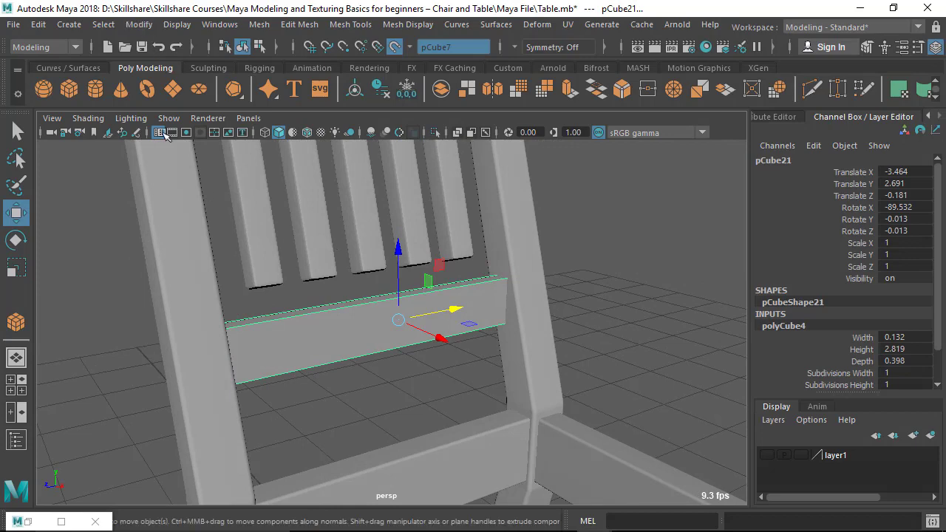
# Step: Tilt the lower rail to the posts' slant with Rotate Z 16.248, and thicken it to about Scale X 2.159
pyautogui.keyDown('alt'); pyautogui.moveTo(473, 325); pyautogui.dragTo(497, 336); pyautogui.keyUp('alt')
pyautogui.press('e')
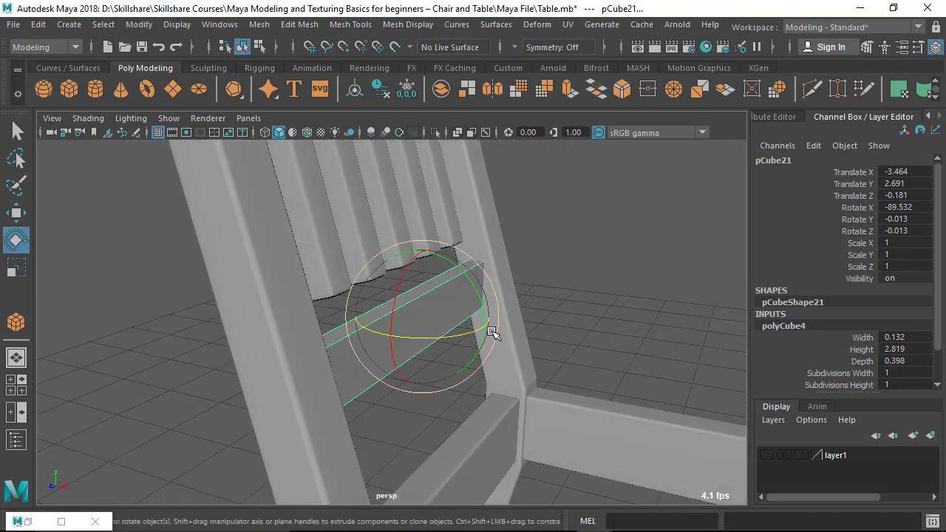
pyautogui.moveTo(482, 298); pyautogui.dragTo(475, 267)
pyautogui.keyDown('alt'); pyautogui.moveTo(503, 332); pyautogui.dragTo(563, 330); pyautogui.keyUp('alt')
pyautogui.press('r')
pyautogui.moveTo(479, 307); pyautogui.dragTo(564, 315)
# Step: Move the lower rail into line with the back posts, at about X -3.419, Y 2.709, Z -0.098
pyautogui.press('q')
pyautogui.press('w')
pyautogui.keyDown('alt'); pyautogui.moveTo(481, 313); pyautogui.dragTo(377, 315); pyautogui.keyUp('alt')
pyautogui.moveTo(450, 318); pyautogui.dragTo(437, 319)
pyautogui.keyDown('alt'); pyautogui.moveTo(521, 314); pyautogui.dragTo(542, 286); pyautogui.keyUp('alt')
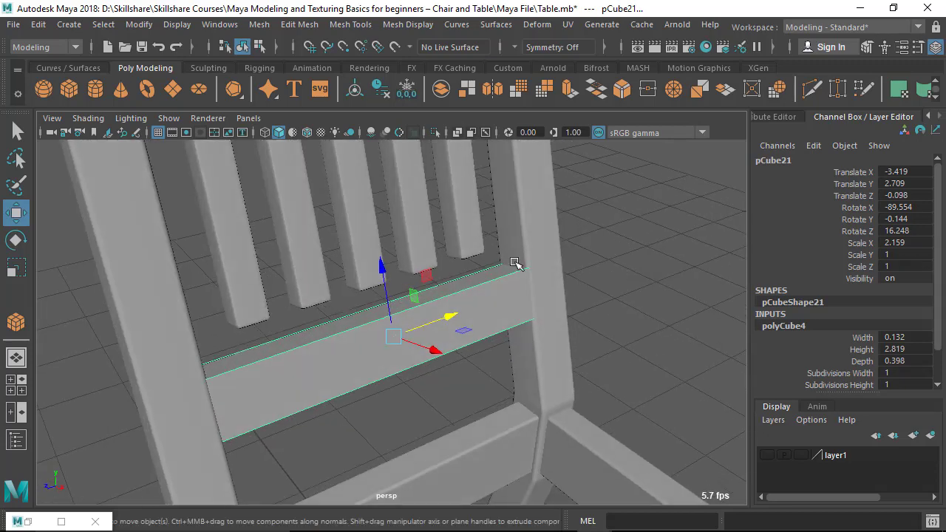
# Step: Reduce the lower rail to Scale X 1.932 and Scale Y 0.873, and slide it between the posts to about Translate Z 0.008
pyautogui.press('r')
pyautogui.keyDown('alt'); pyautogui.moveTo(465, 349); pyautogui.dragTo(442, 324); pyautogui.keyUp('alt')
pyautogui.press('q')
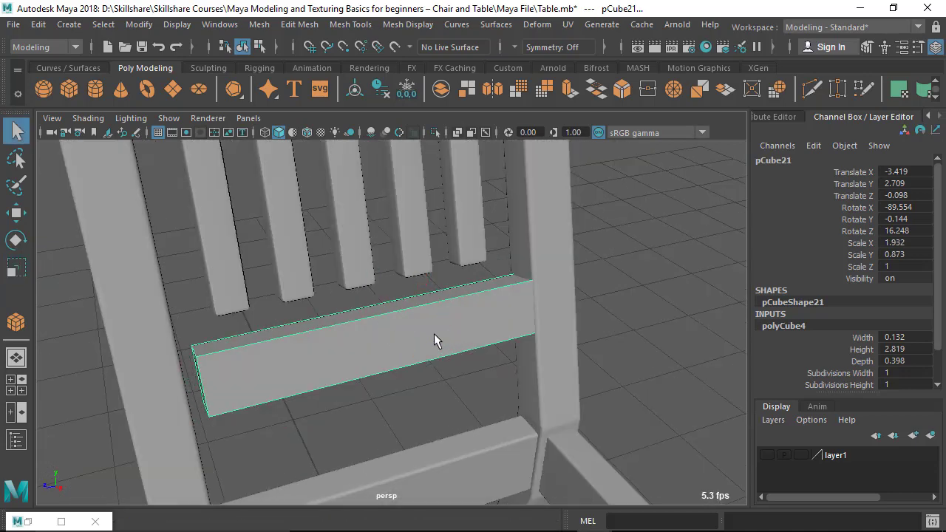
pyautogui.press('w')
pyautogui.moveTo(447, 327)
pyautogui.mouseDown(button='middle')
pyautogui.moveTo(425, 330)
pyautogui.moveTo(434, 332)
pyautogui.mouseUp(button='middle')
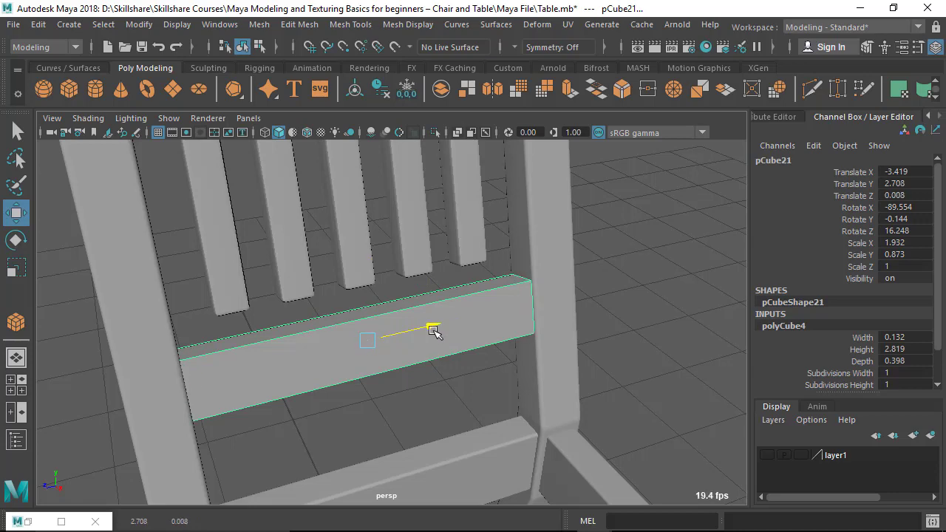
# Step: Raise the lower rail to the slats' bottom ends at about X -3.433, Y 2.919, and lengthen it to Scale Y 0.914
pyautogui.keyDown('alt'); pyautogui.moveTo(435, 332); pyautogui.dragTo(368, 320); pyautogui.keyUp('alt')
pyautogui.press('r')
pyautogui.press('w')
pyautogui.press('r')
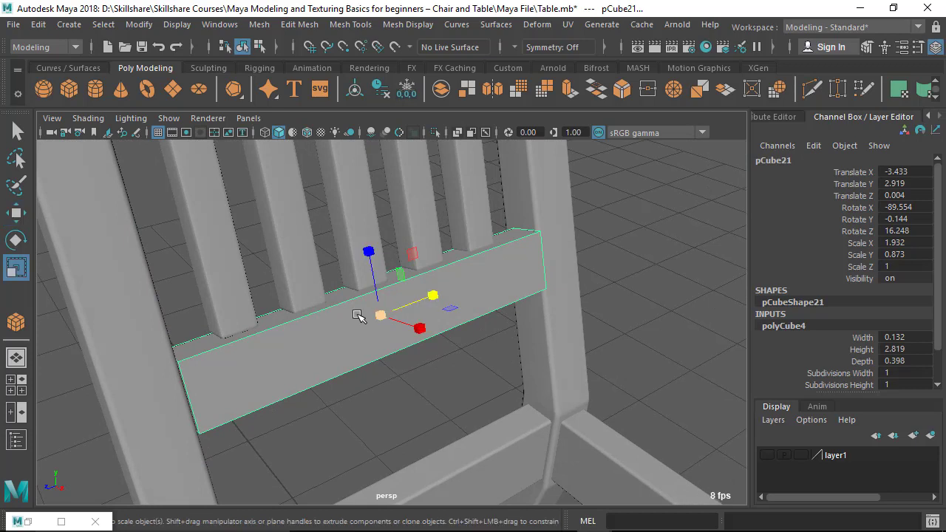
pyautogui.moveTo(419, 297); pyautogui.dragTo(437, 301)
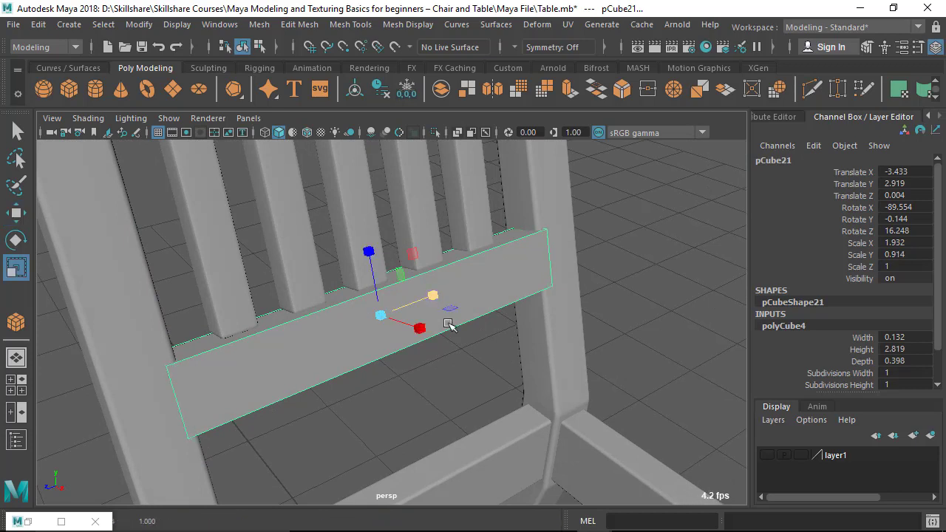
# Step: Thin the lower rail to Scale X 1.305 and shift it up against the slats, at about X -3.459, Y 2.95
pyautogui.moveTo(423, 332); pyautogui.dragTo(469, 268)
pyautogui.press('w')
pyautogui.moveTo(481, 309); pyautogui.dragTo(400, 250)
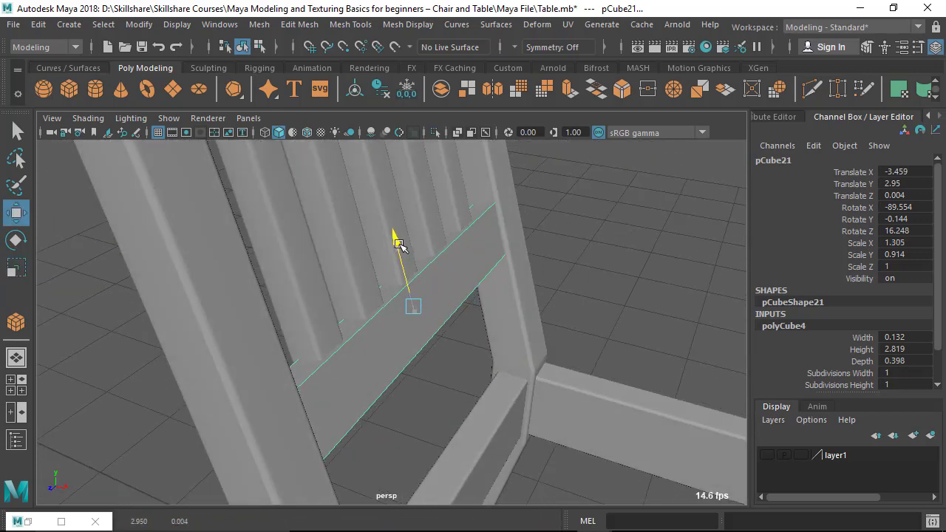
pyautogui.click(575, 241)
# Step: Select the lower rail's long edges and bevel them
pyautogui.keyDown('alt'); pyautogui.moveTo(575, 241); pyautogui.dragTo(381, 301); pyautogui.keyUp('alt')
pyautogui.click(380, 300)
pyautogui.moveTo(410, 309); pyautogui.dragTo(395, 34, button='right')
pyautogui.keyDown('alt'); pyautogui.moveTo(409, 309); pyautogui.dragTo(347, 294); pyautogui.keyUp('alt')
pyautogui.moveTo(328, 226); pyautogui.dragTo(418, 509)
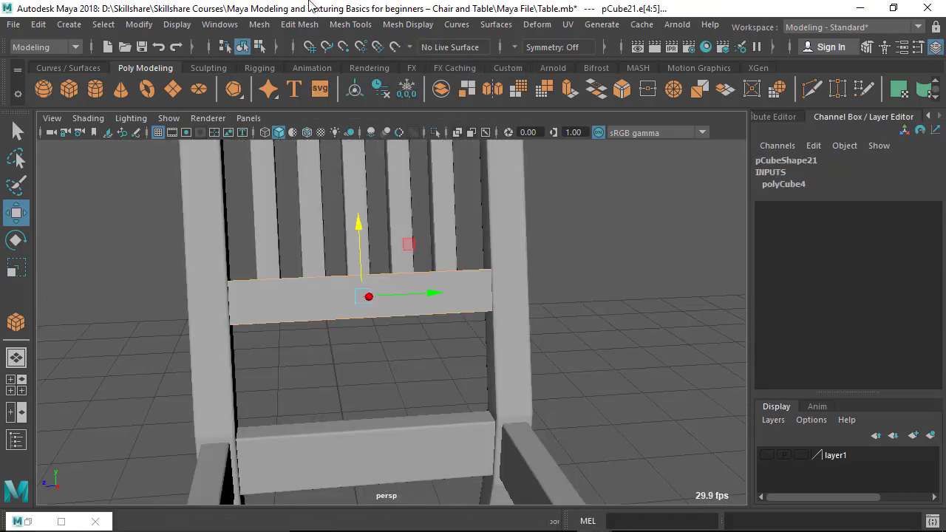
pyautogui.click(299, 24)
pyautogui.click(313, 77)
pyautogui.keyDown('alt'); pyautogui.moveTo(322, 92); pyautogui.dragTo(443, 318); pyautogui.keyUp('alt')
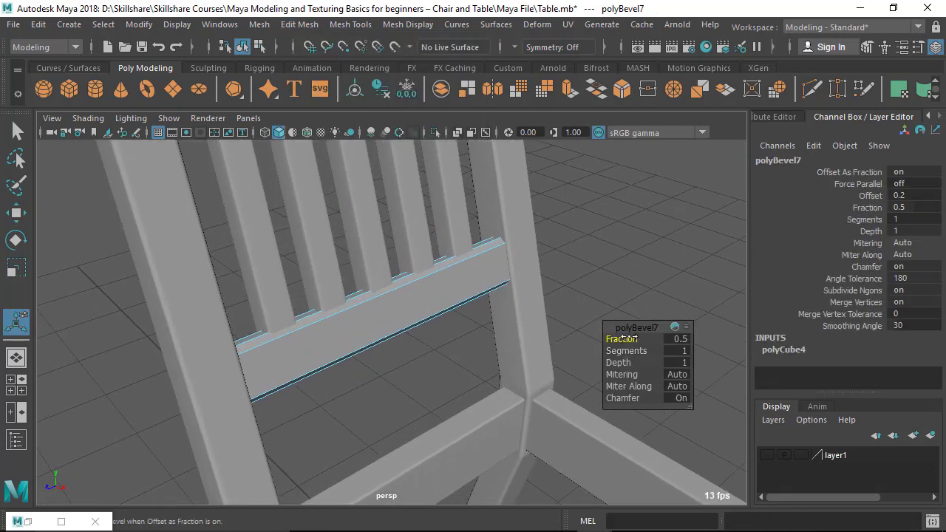
# Step: Reduce the bevel fraction on the lower rail's edges, and return to object selection with nothing selected
pyautogui.moveTo(629, 338)
pyautogui.mouseDown()
pyautogui.moveTo(600, 341)
pyautogui.moveTo(623, 352)
pyautogui.mouseUp()
pyautogui.moveTo(443, 281); pyautogui.dragTo(521, 70, button='right')
pyautogui.click(597, 262)
# Step: Review the whole chair in perspective and switch to the reference photo in Photos to compare the backrest
pyautogui.keyDown('alt'); pyautogui.moveTo(436, 307); pyautogui.dragTo(355, 303, button='right'); pyautogui.keyUp('alt')
pyautogui.keyDown('alt'); pyautogui.moveTo(422, 308); pyautogui.dragTo(288, 309); pyautogui.keyUp('alt')
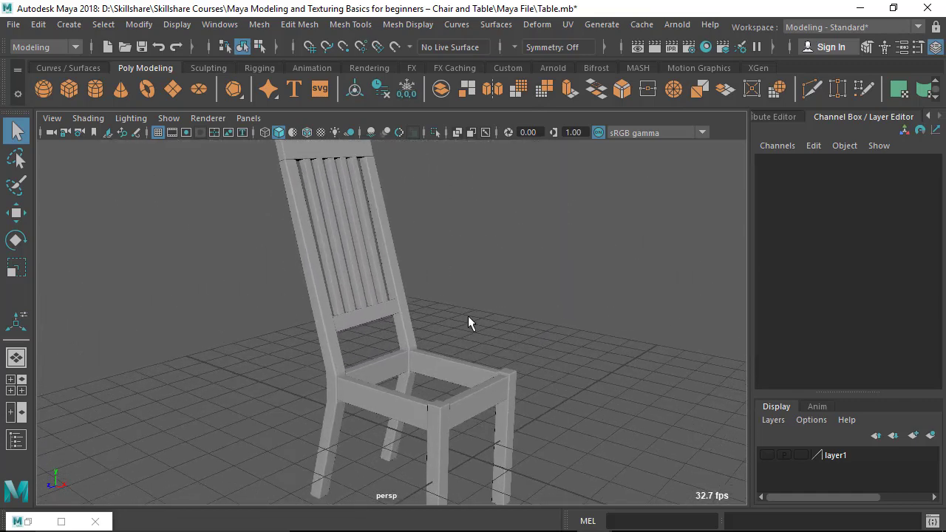
pyautogui.click(629, 520)
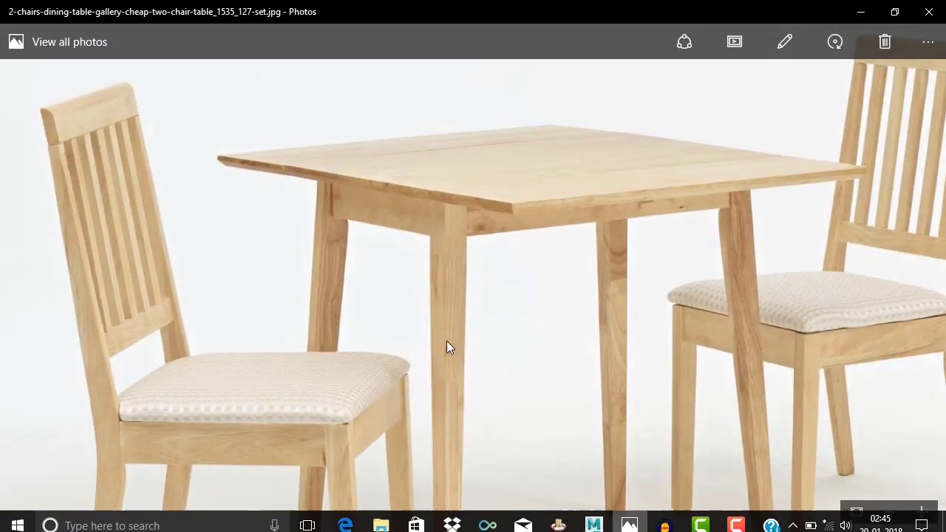